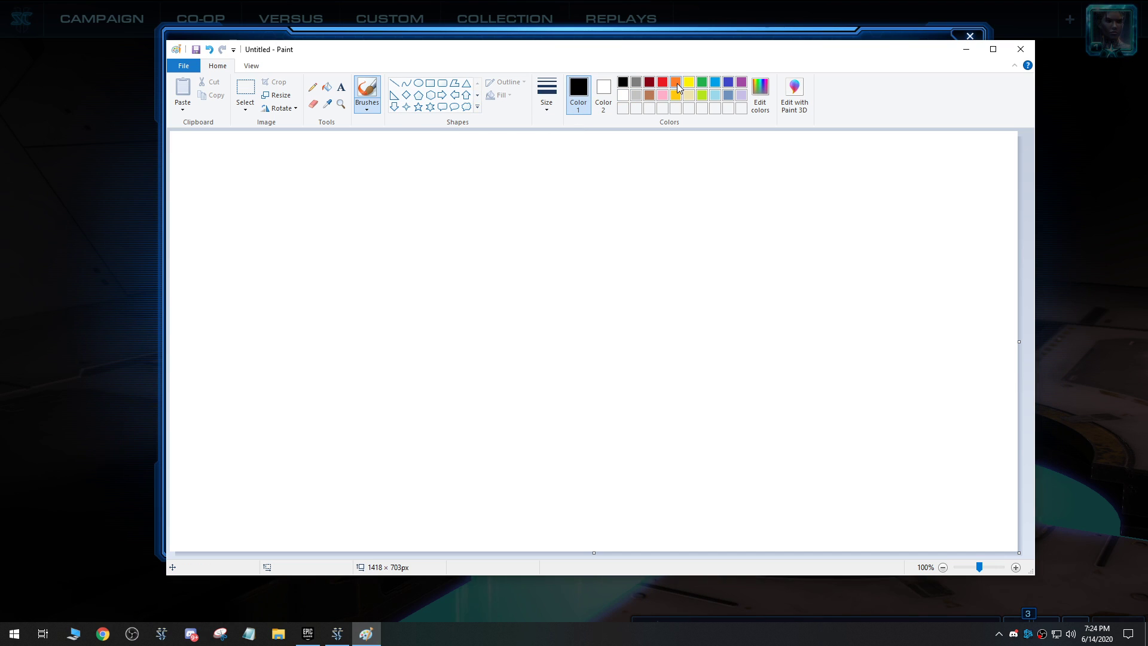
# Draw thick orange loops in the upper right at the thickest brush size.
pyautogui.click(676, 82)
pyautogui.click(546, 95)
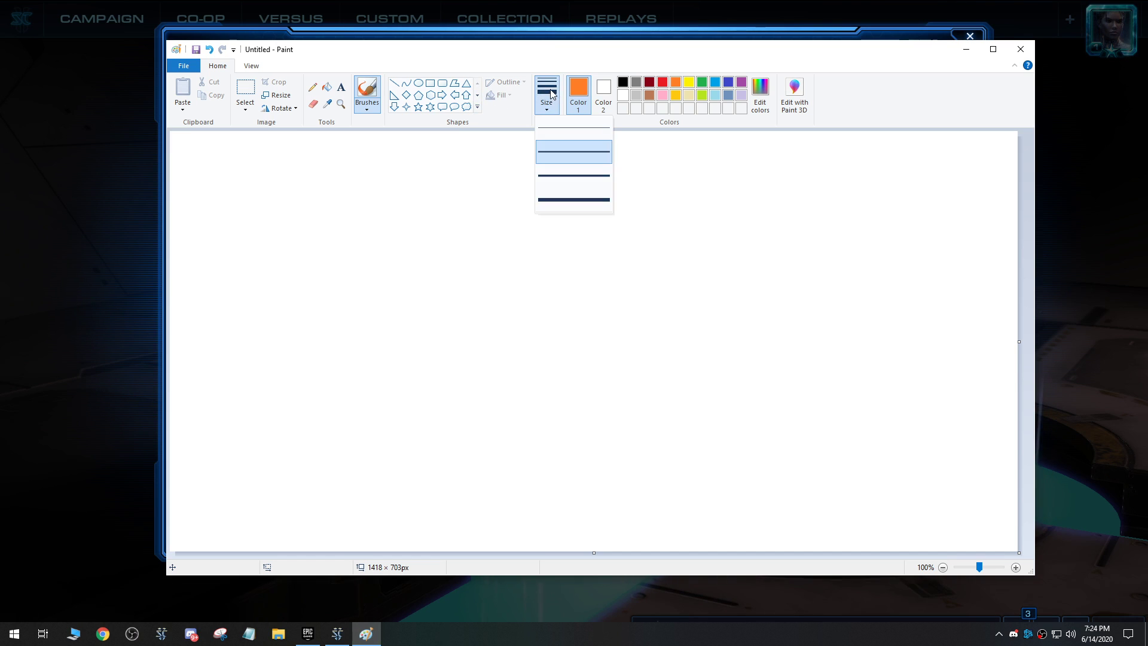
pyautogui.click(568, 196)
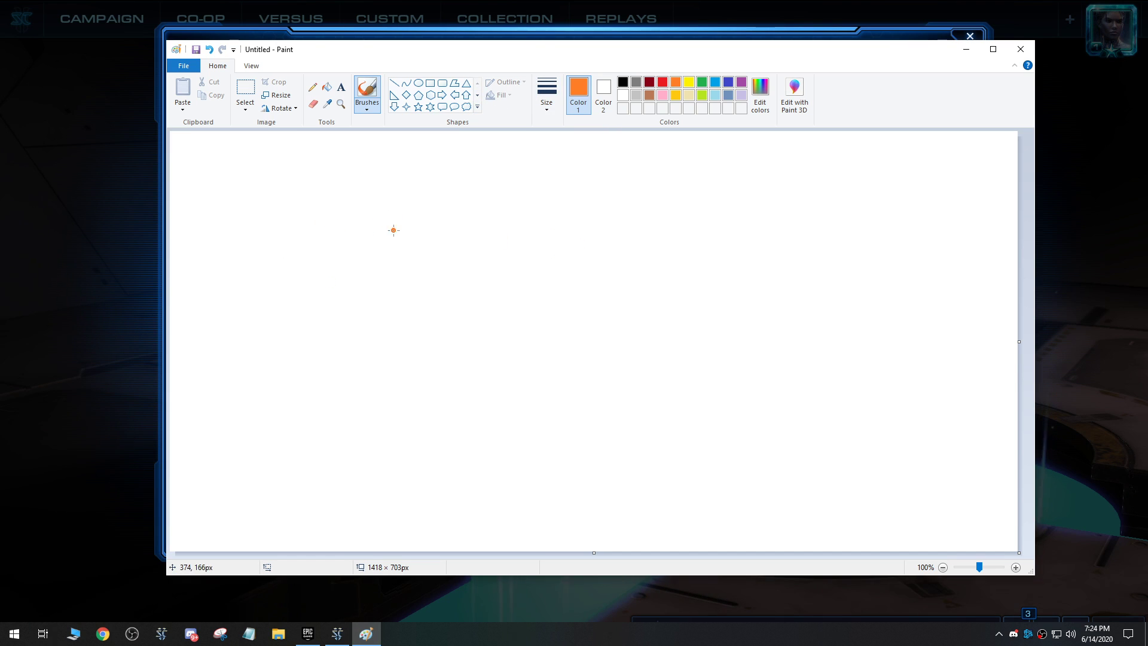
pyautogui.moveTo(812, 216)
pyautogui.mouseDown()
pyautogui.moveTo(839, 305)
pyautogui.moveTo(790, 223)
pyautogui.mouseUp()
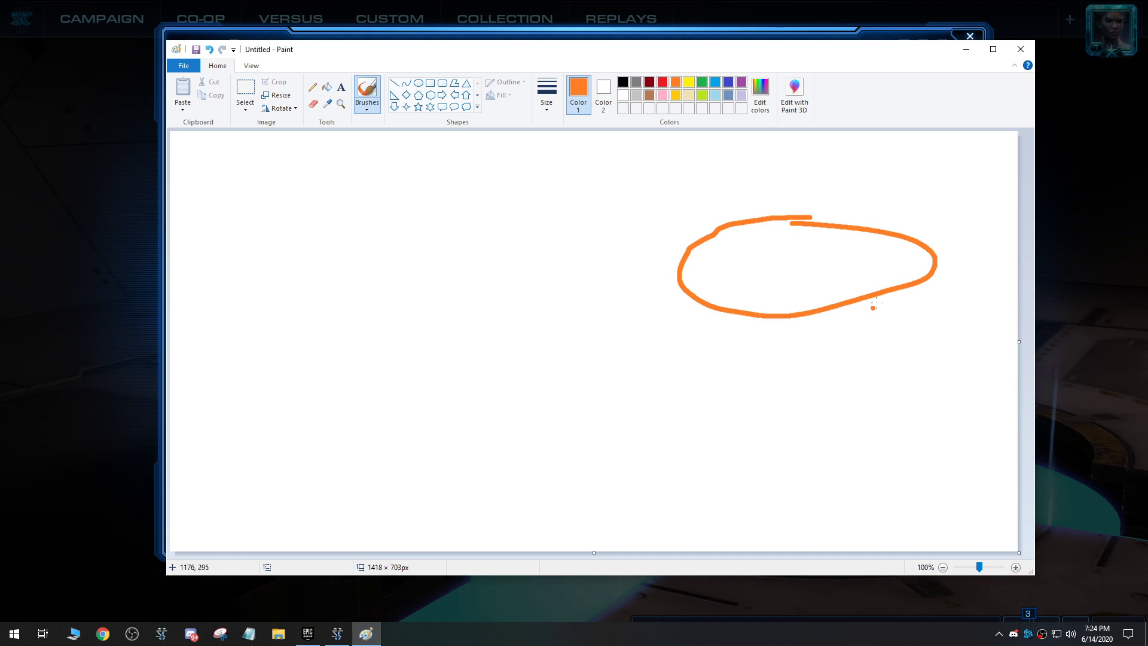
pyautogui.moveTo(891, 190)
pyautogui.mouseDown()
pyautogui.moveTo(998, 212)
pyautogui.moveTo(790, 148)
pyautogui.mouseUp()
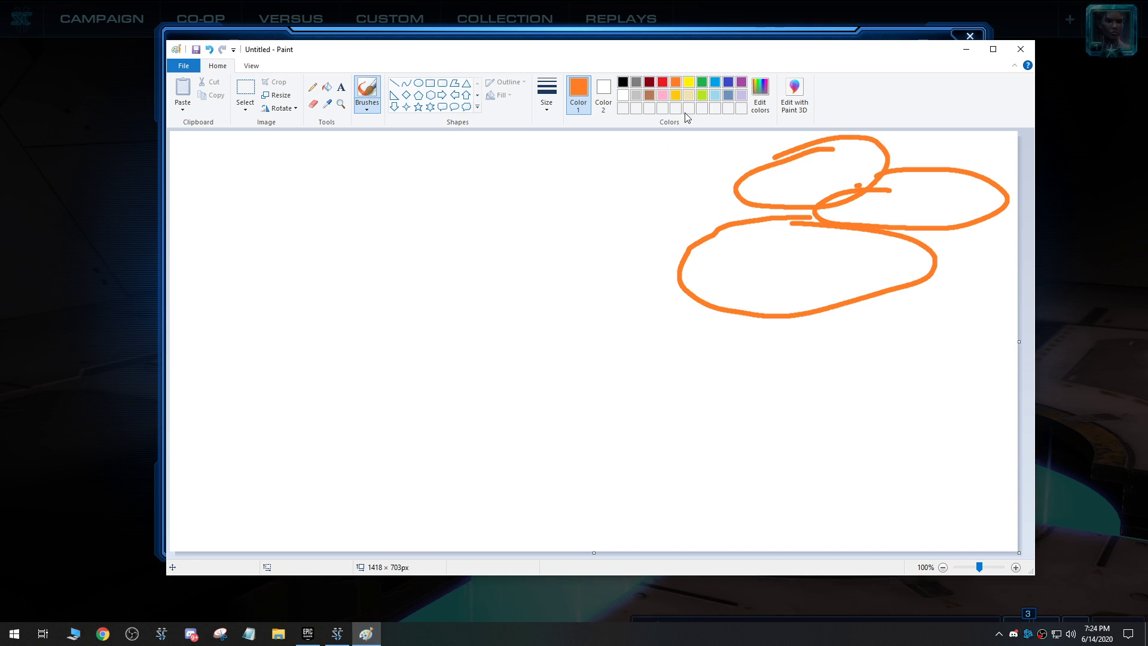
# Add blue strokes over the orange loops and circle them with a yellow loop.
pyautogui.click(728, 82)
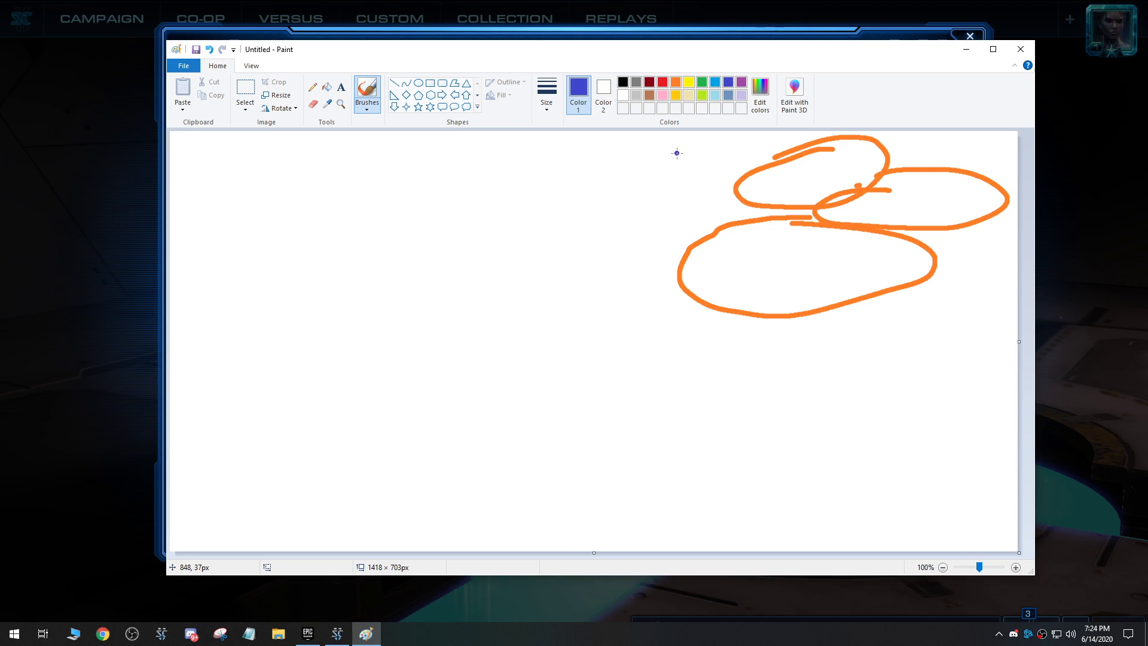
pyautogui.moveTo(653, 186)
pyautogui.mouseDown()
pyautogui.moveTo(767, 142)
pyautogui.moveTo(770, 238)
pyautogui.moveTo(697, 217)
pyautogui.moveTo(691, 292)
pyautogui.moveTo(522, 277)
pyautogui.moveTo(527, 152)
pyautogui.moveTo(668, 150)
pyautogui.mouseUp()
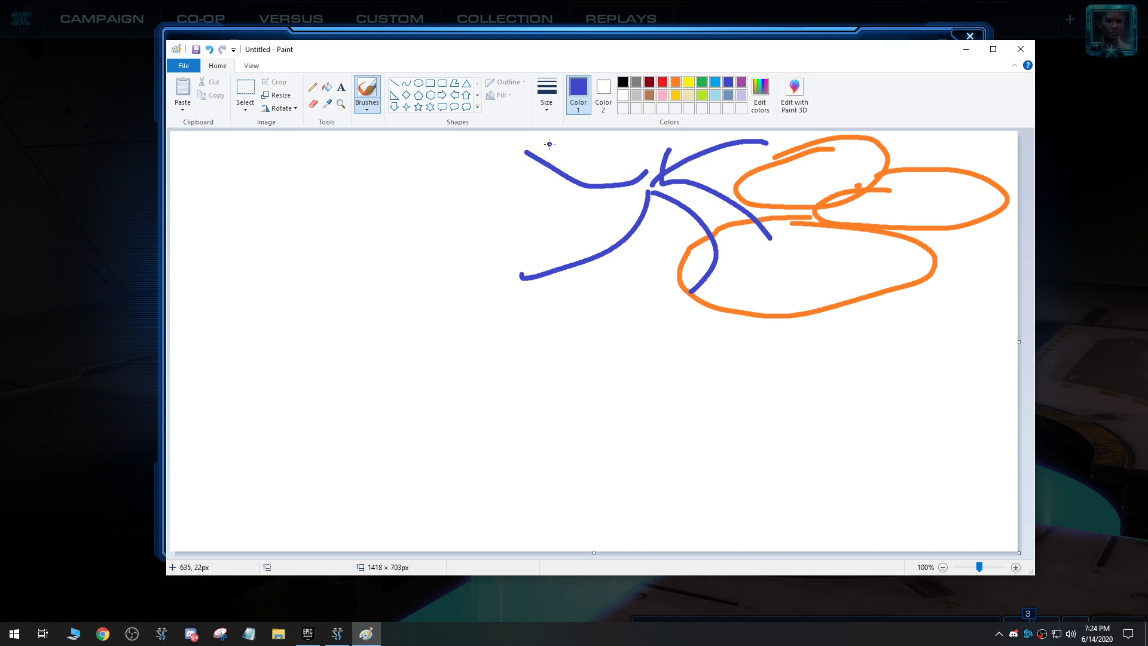
pyautogui.click(689, 81)
pyautogui.moveTo(536, 133); pyautogui.dragTo(506, 144)
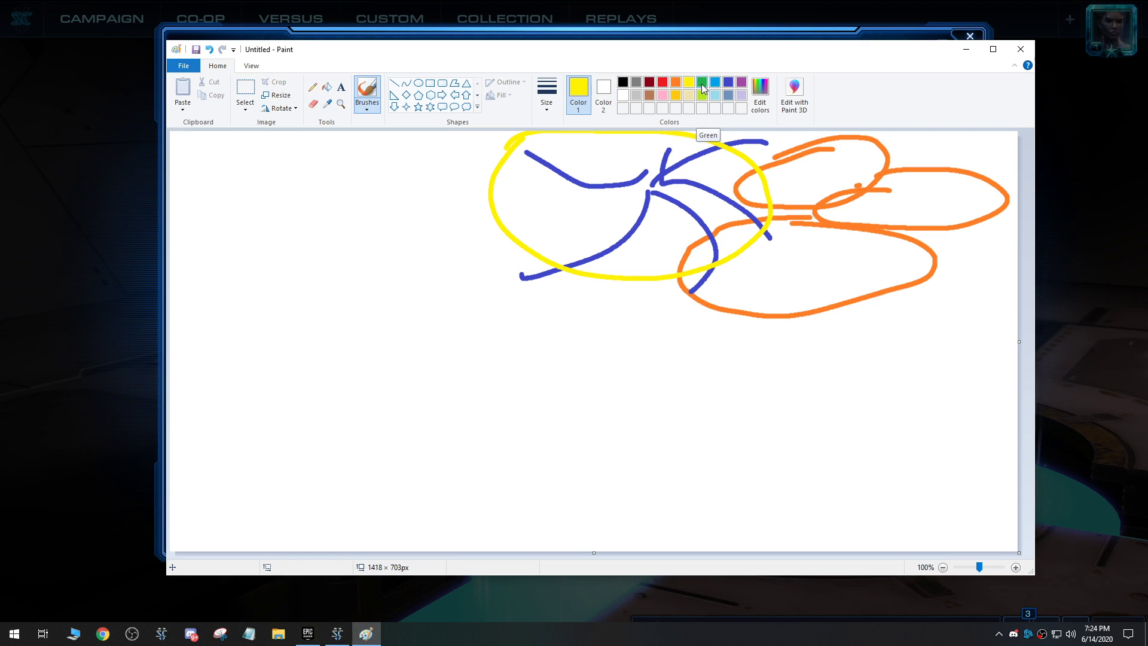
pyautogui.click(664, 82)
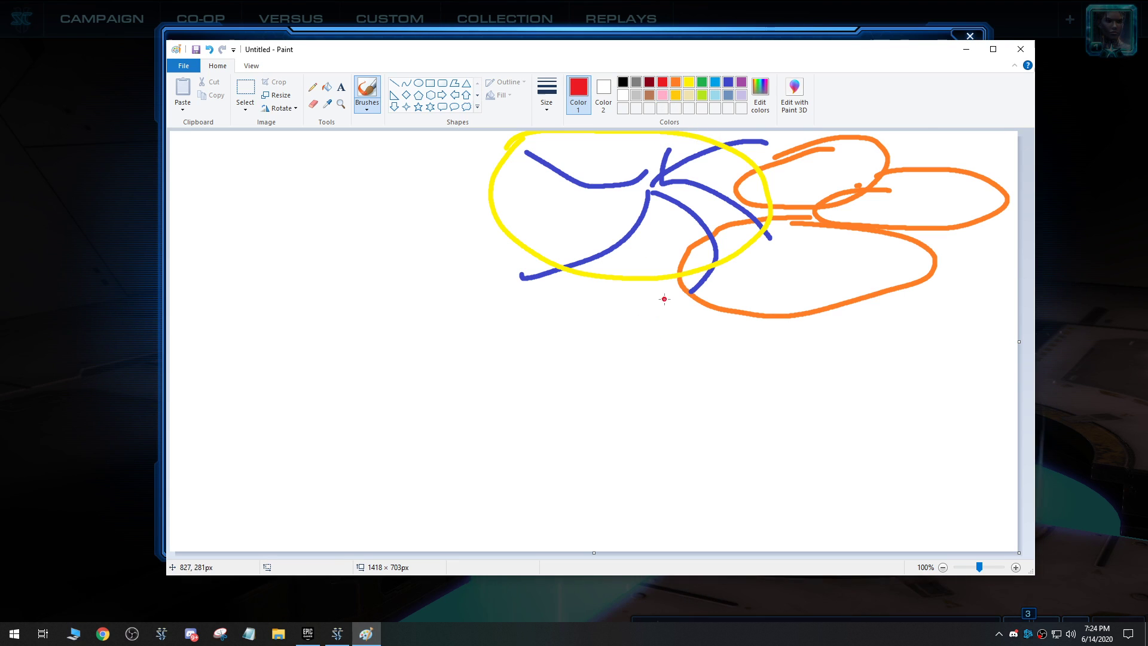
# Draw a small stick figure with a red head and blue body below the loops.
pyautogui.moveTo(663, 302)
pyautogui.mouseDown()
pyautogui.moveTo(659, 322)
pyautogui.moveTo(659, 294)
pyautogui.mouseUp()
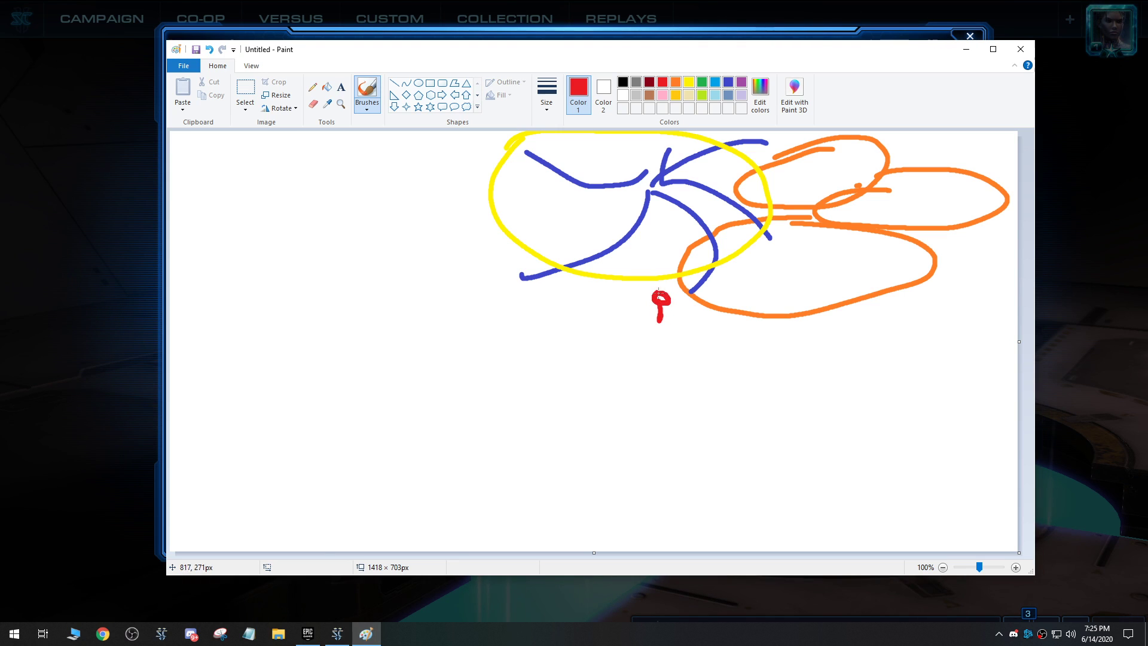
pyautogui.click(728, 81)
pyautogui.moveTo(665, 309); pyautogui.dragTo(681, 327)
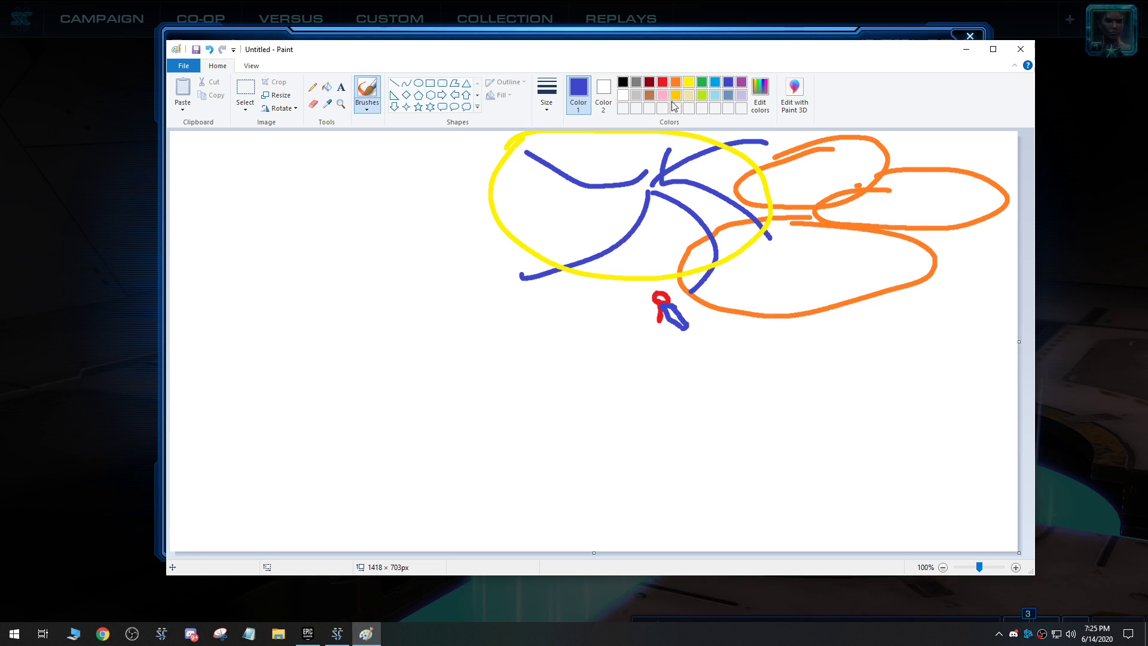
pyautogui.moveTo(658, 326); pyautogui.dragTo(659, 324)
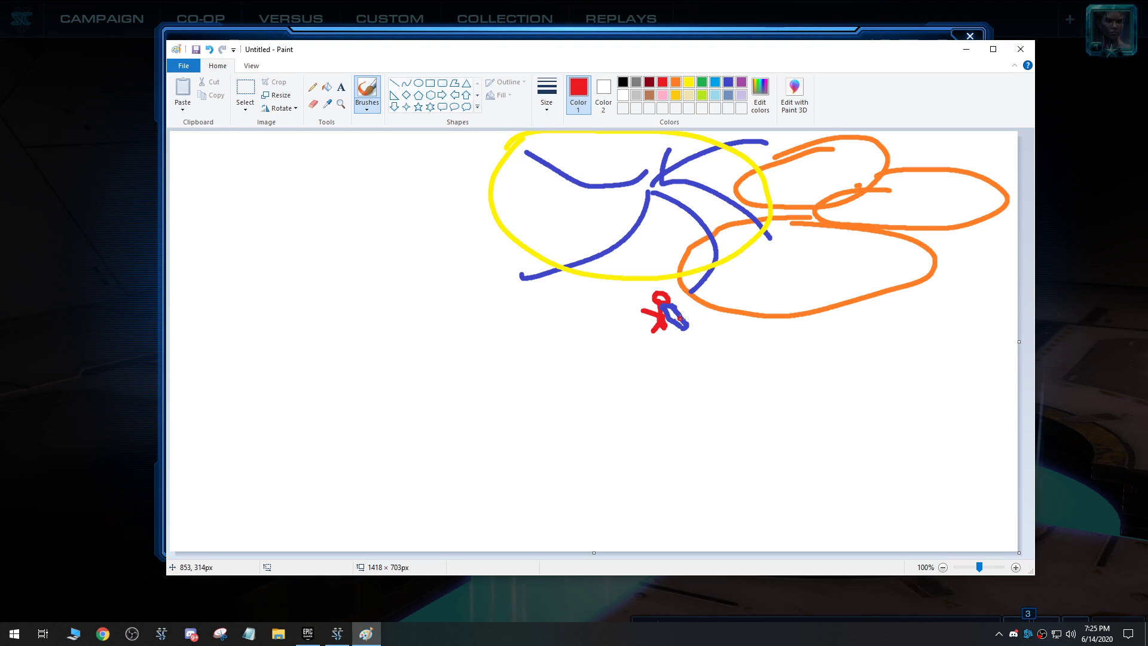
# Draw a second red-and-blue stick figure beside the first.
pyautogui.click(687, 301)
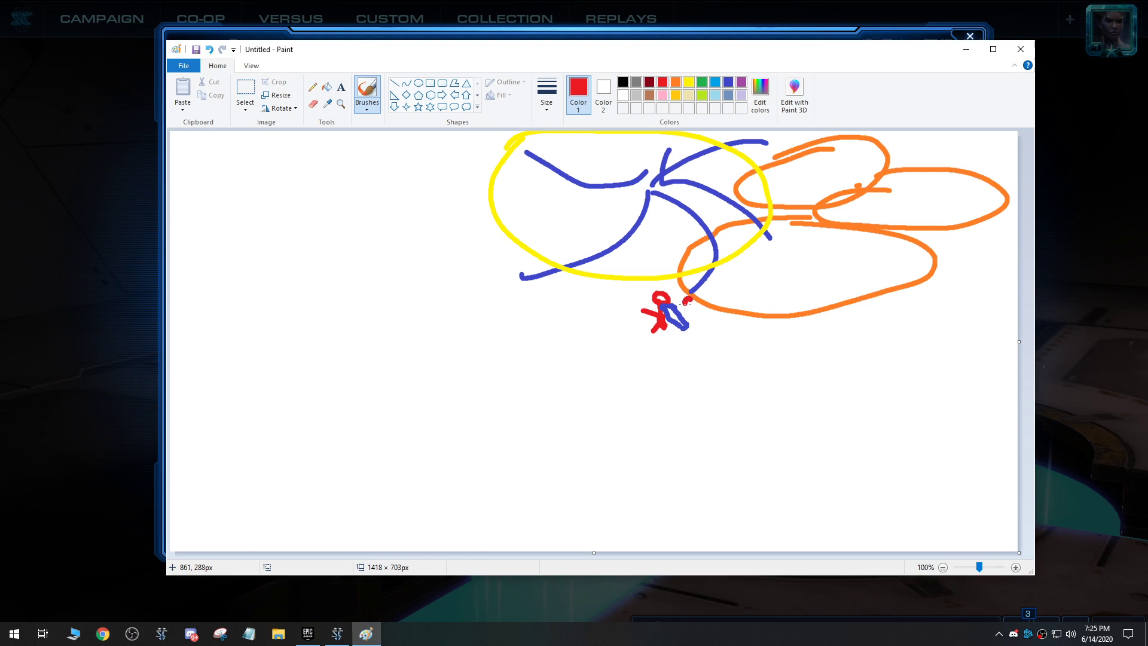
pyautogui.moveTo(697, 334); pyautogui.dragTo(705, 330)
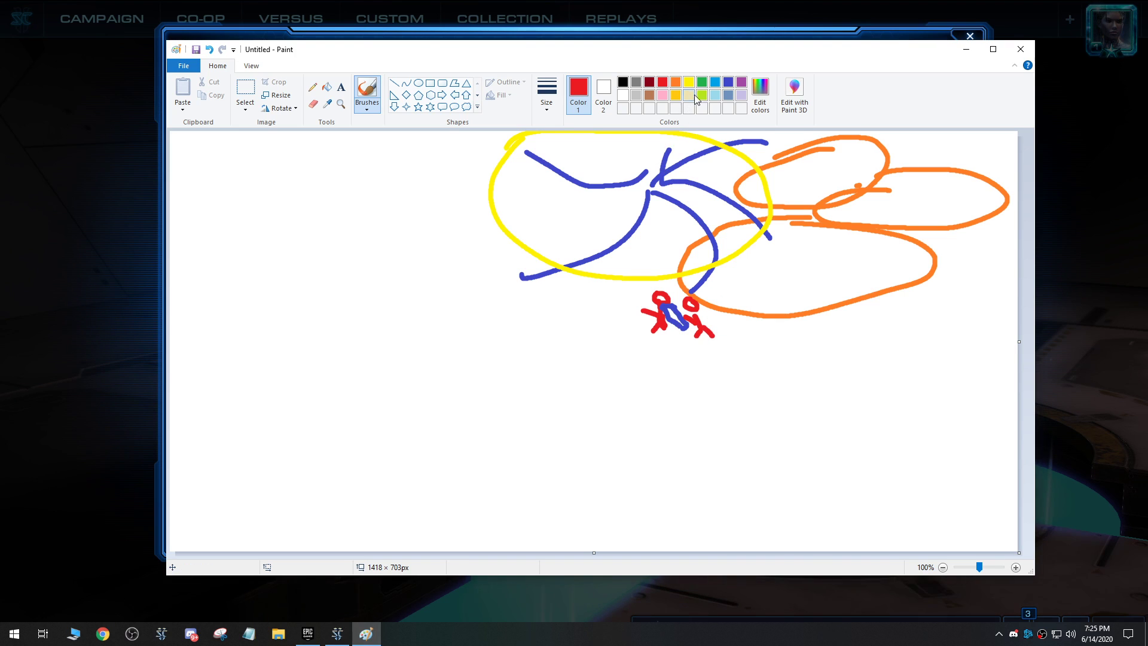
pyautogui.click(728, 82)
pyautogui.moveTo(700, 314)
pyautogui.mouseDown()
pyautogui.moveTo(730, 326)
pyautogui.moveTo(731, 314)
pyautogui.mouseUp()
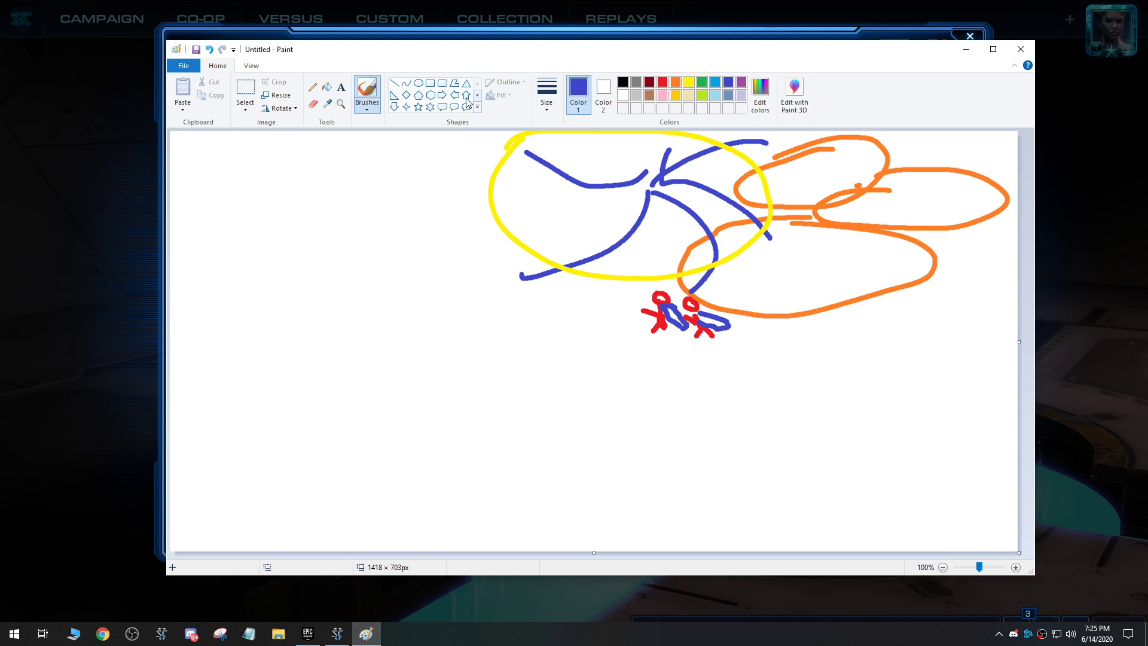
# Add the blue caption 'SKYTOSS ^' below the orange loops.
pyautogui.click(342, 87)
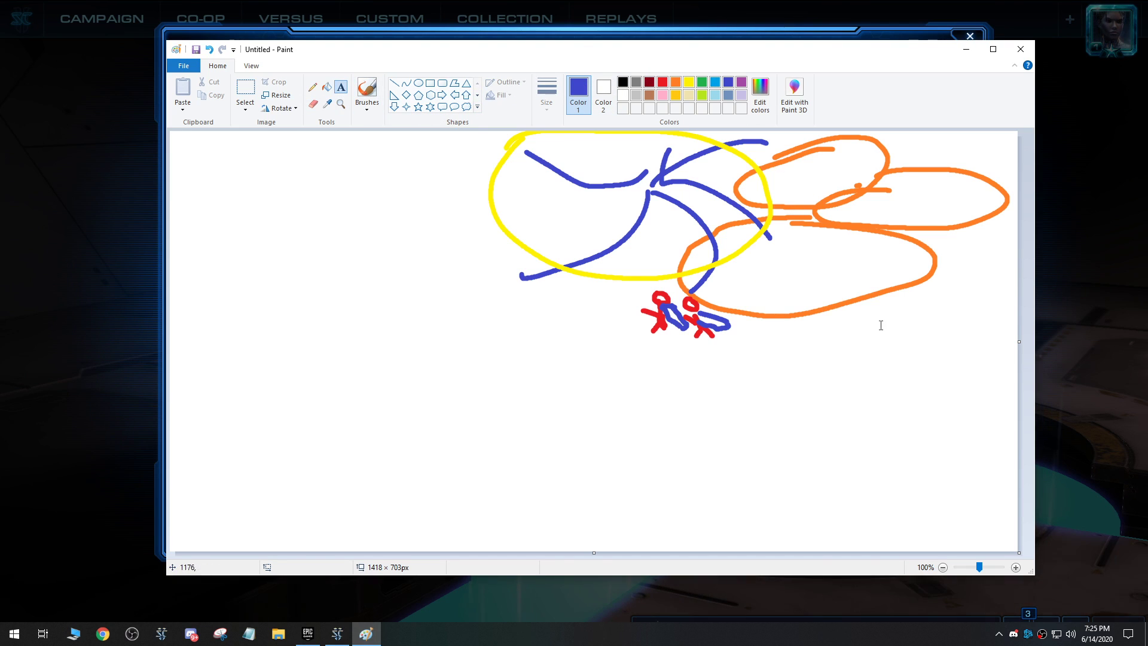
pyautogui.click(822, 326)
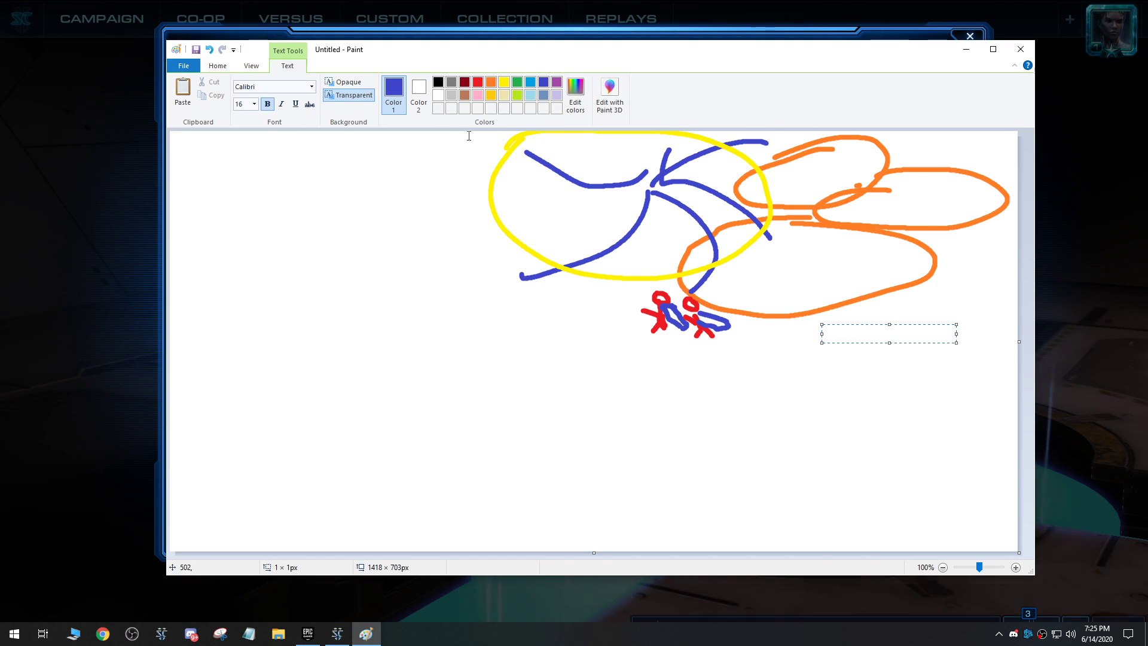
pyautogui.write('S')
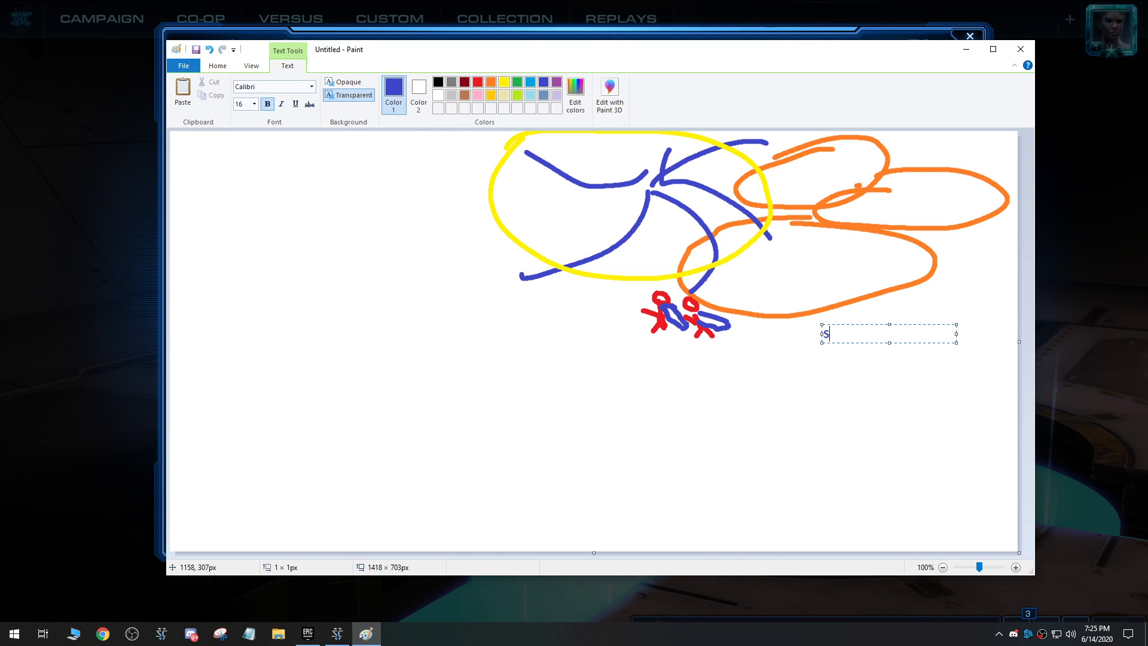
pyautogui.write('KYTOSS ^&')
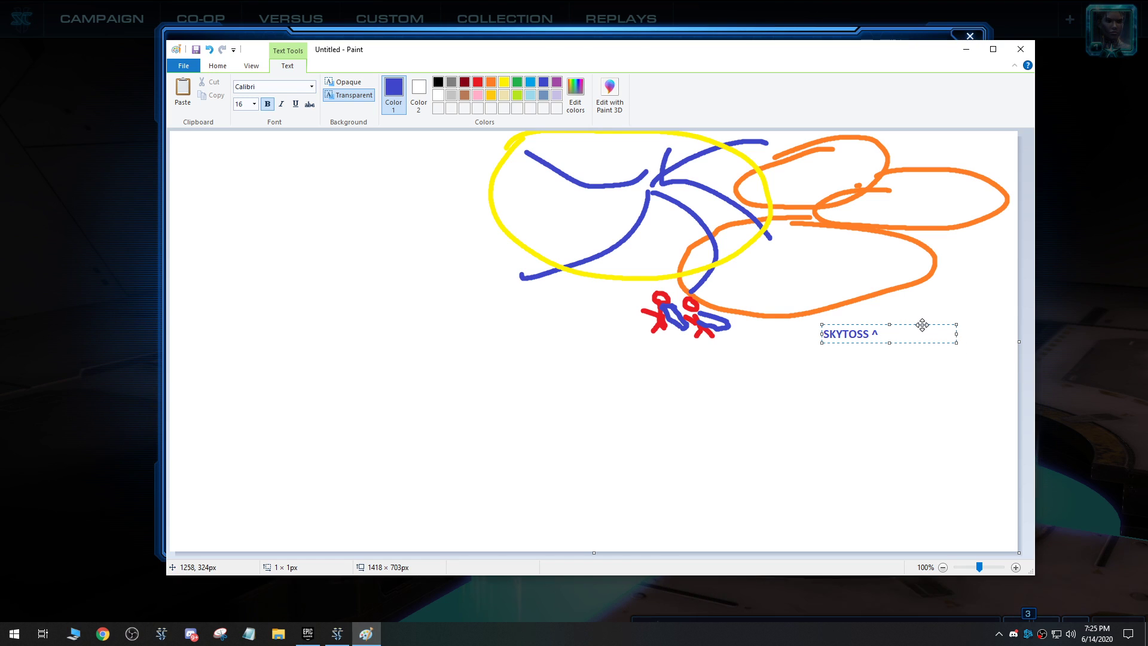
pyautogui.moveTo(922, 325); pyautogui.dragTo(921, 320)
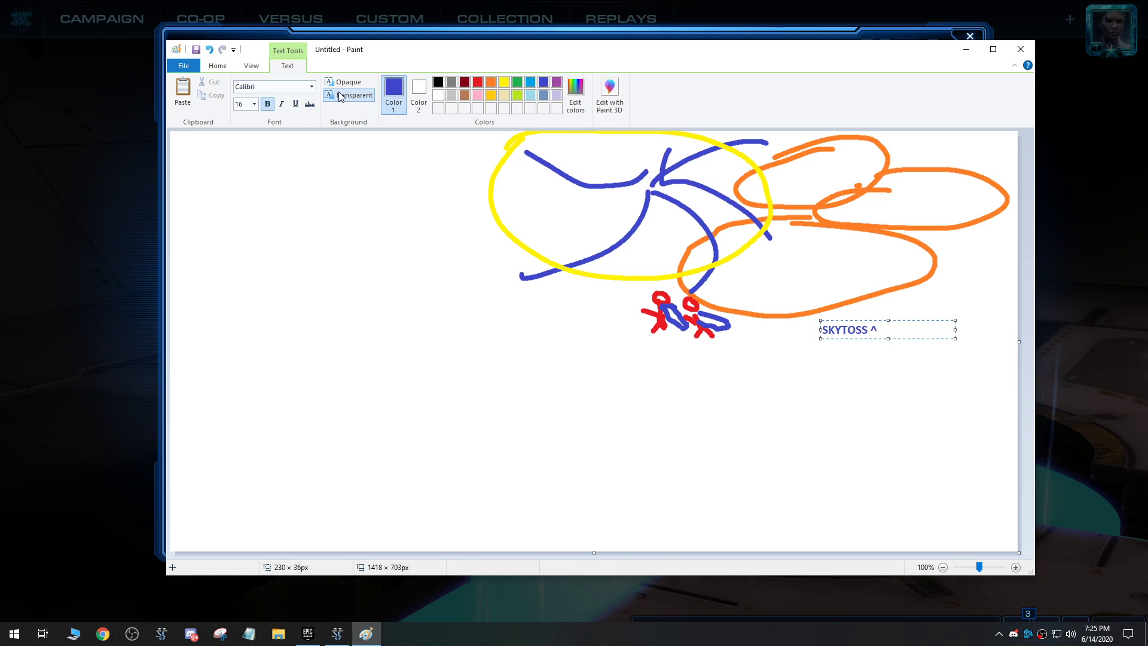
# Hand-draw a red '?' and 'WTF' on the left side of the canvas.
pyautogui.click(557, 83)
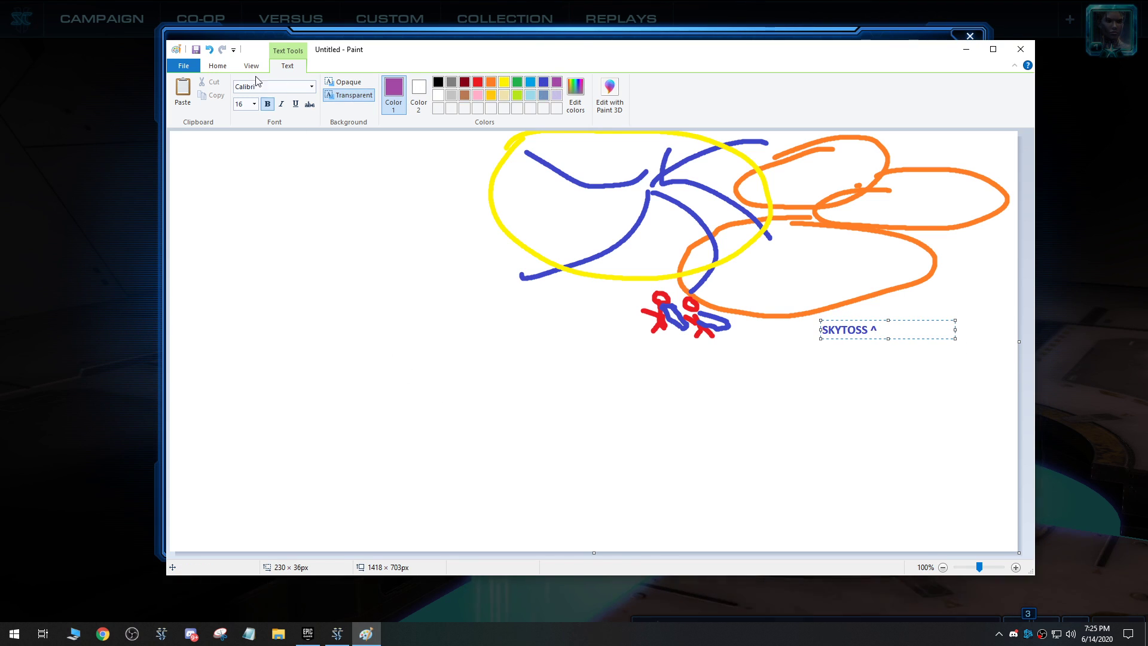
pyautogui.click(217, 67)
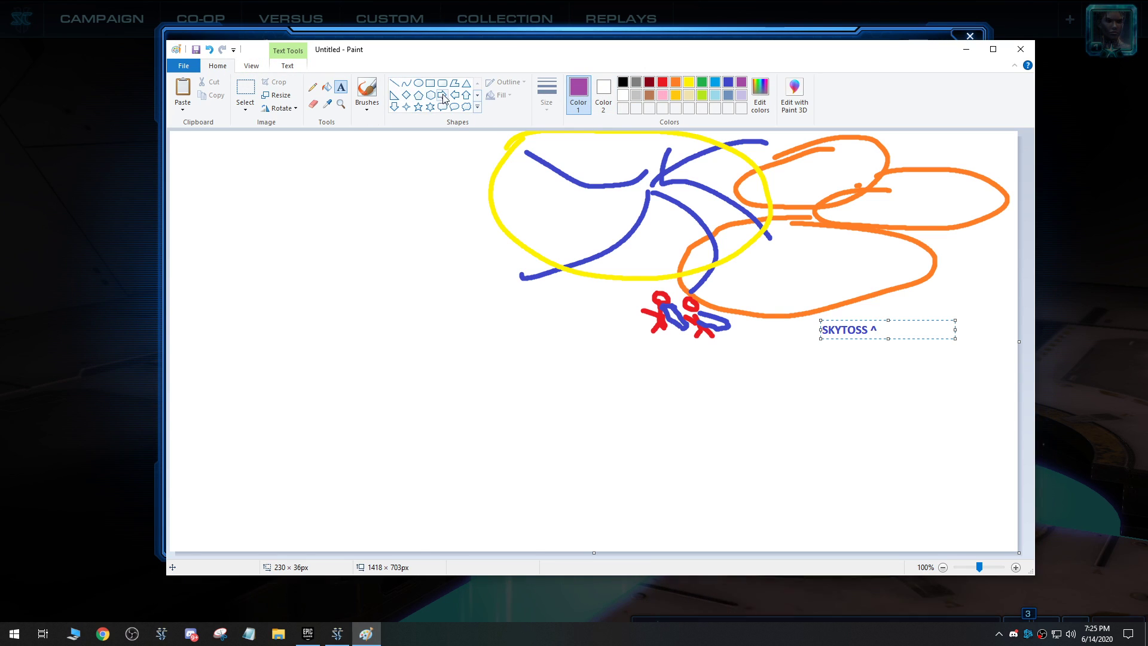
pyautogui.click(663, 84)
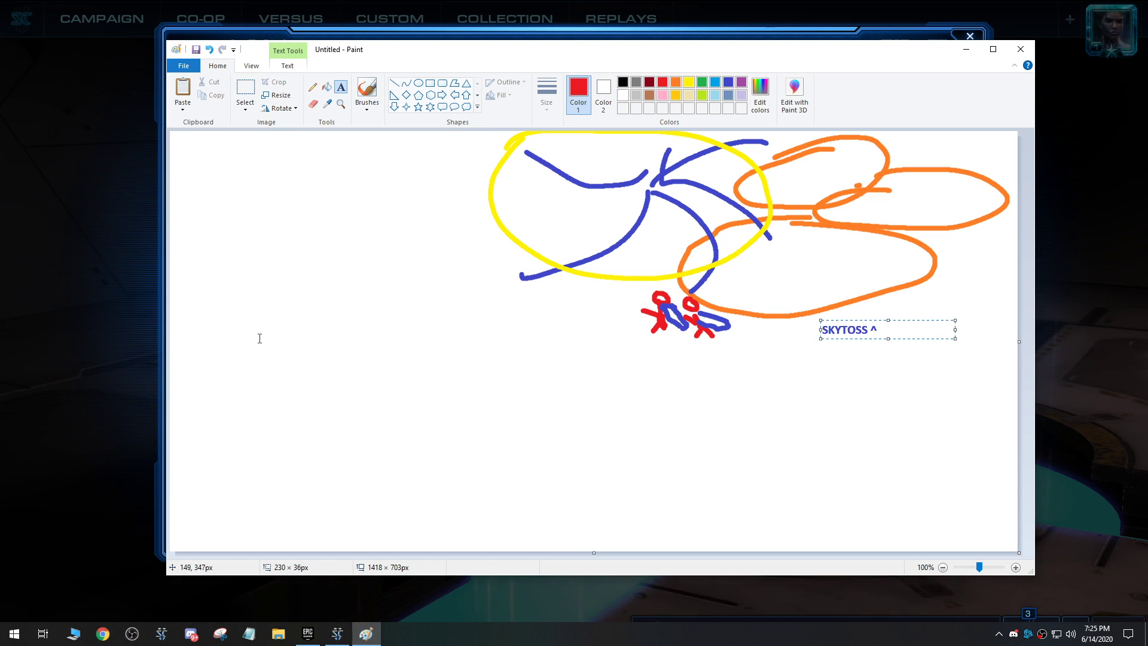
pyautogui.click(367, 90)
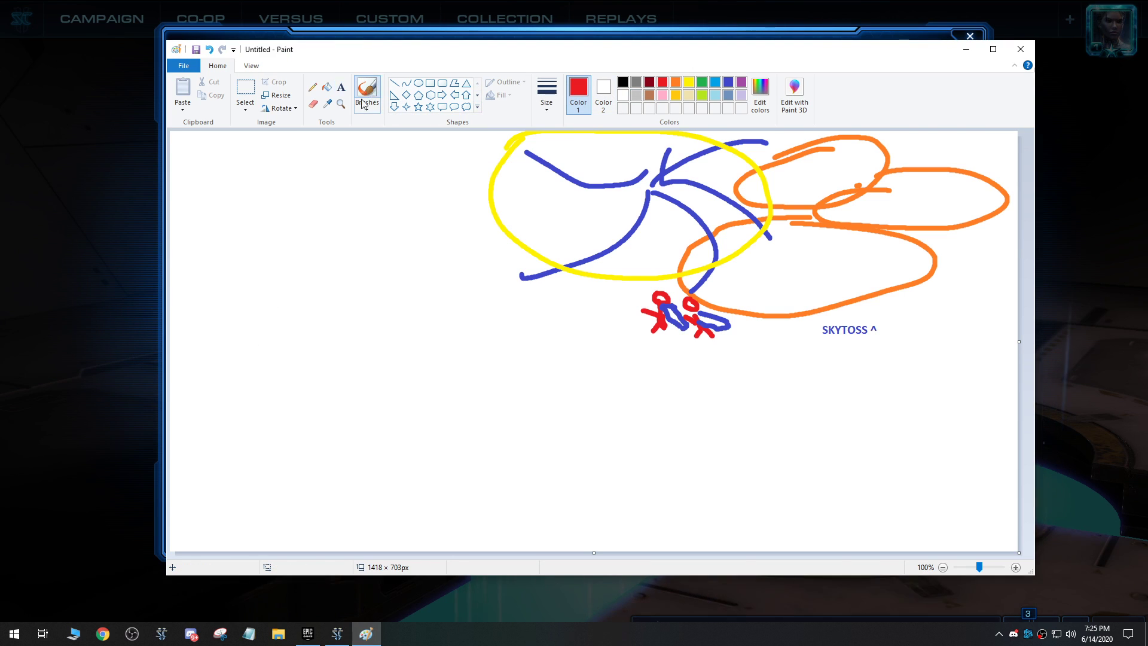
pyautogui.moveTo(238, 264); pyautogui.dragTo(241, 287)
pyautogui.click(229, 308)
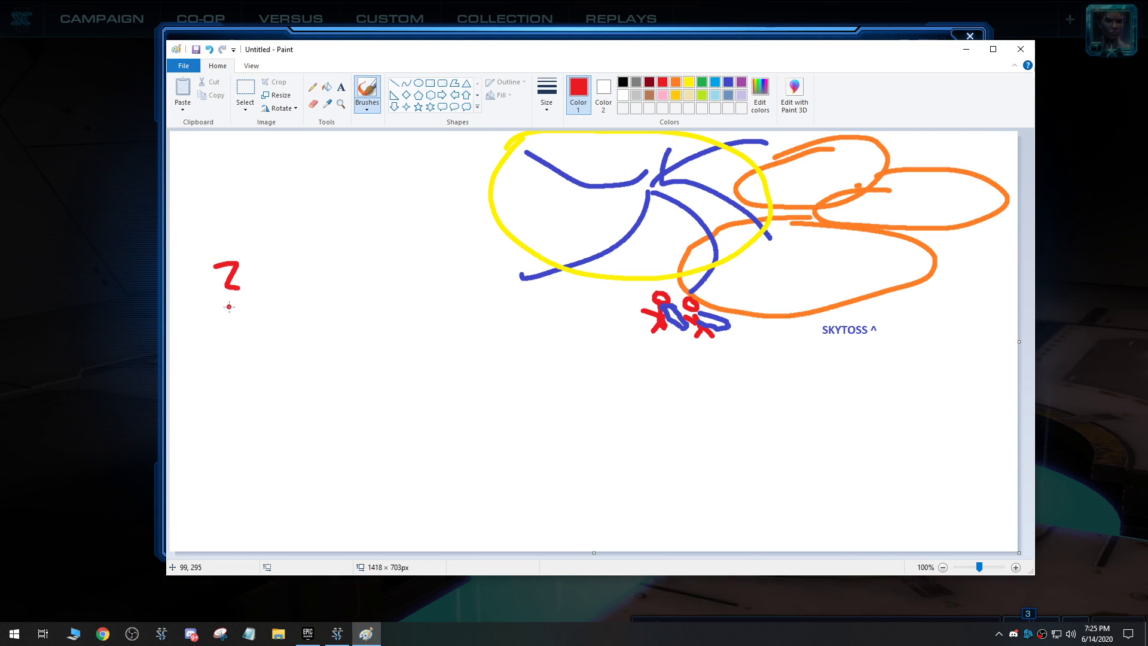
pyautogui.moveTo(192, 335)
pyautogui.mouseDown()
pyautogui.moveTo(232, 333)
pyautogui.moveTo(242, 355)
pyautogui.mouseUp()
pyautogui.moveTo(235, 334); pyautogui.dragTo(274, 340)
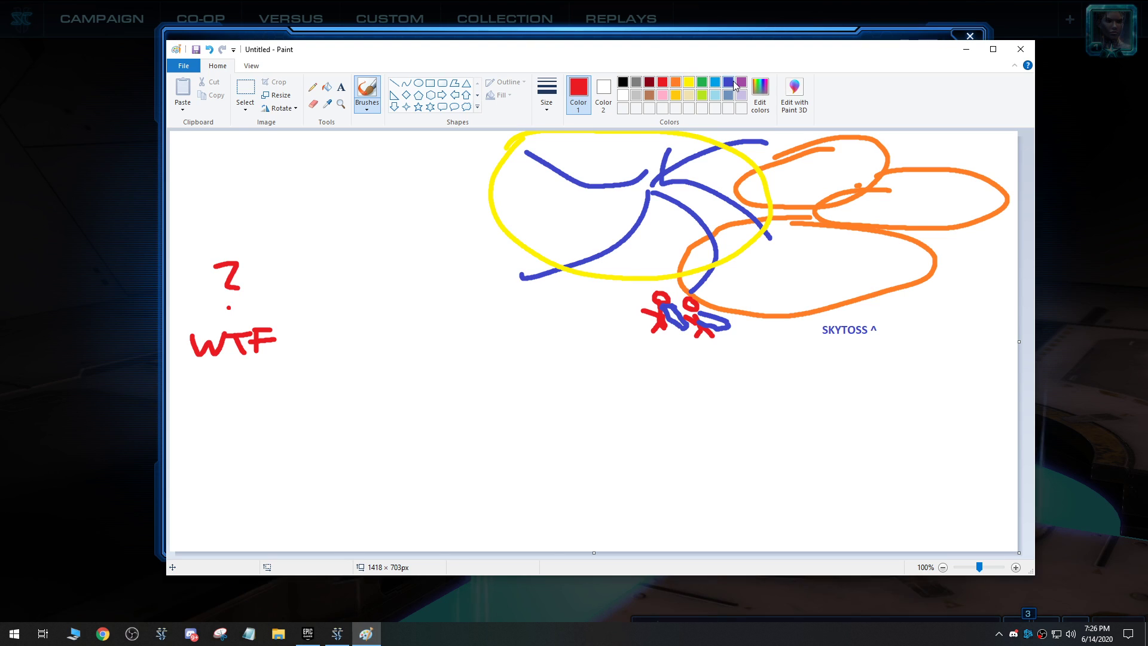
pyautogui.click(741, 83)
# Type the purple PSISTORM list: good vs hydras, lings, corruptors; fights air and ground.
pyautogui.click(341, 88)
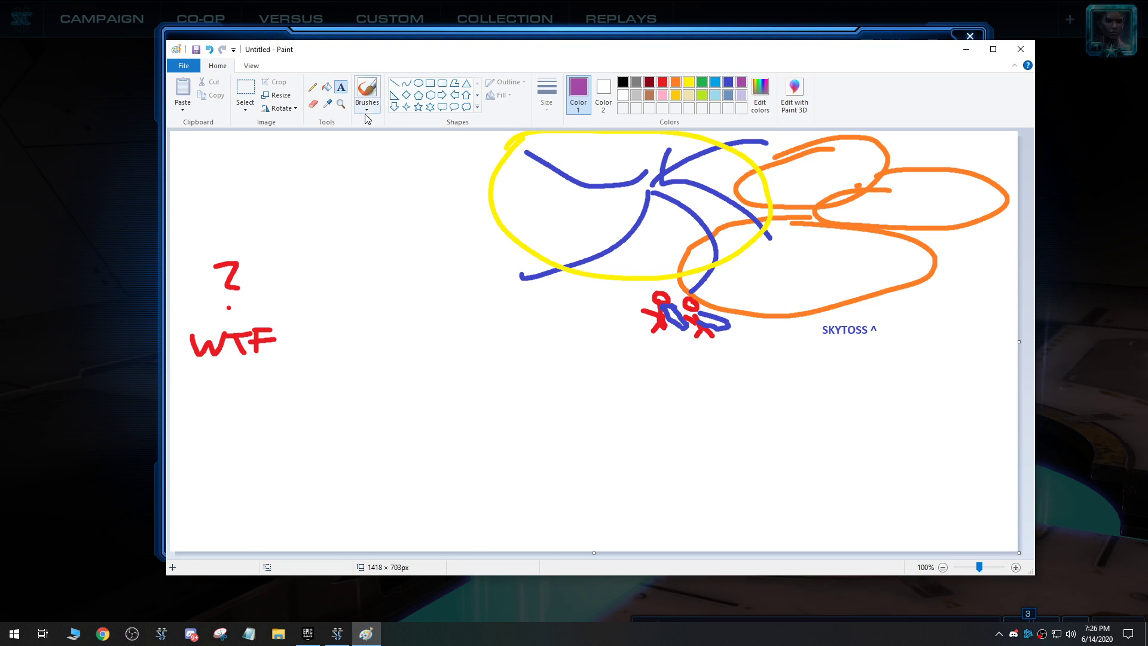
pyautogui.click(649, 357)
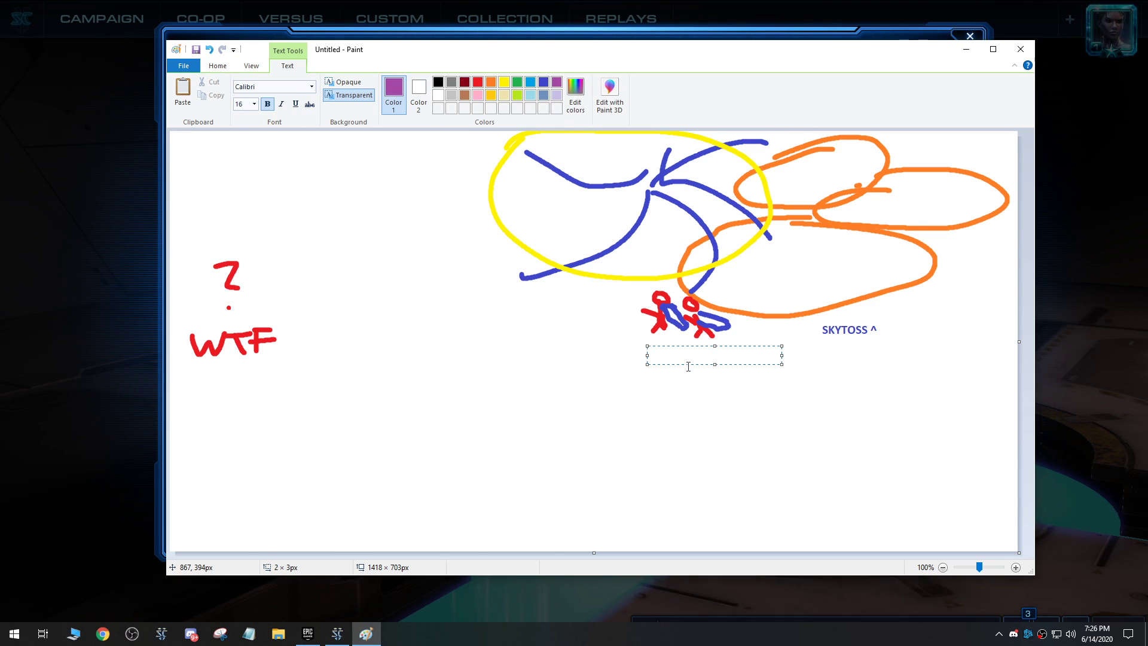
pyautogui.write('PSISTORM')
pyautogui.press('Return')
pyautogui.write('Good vs hydras')
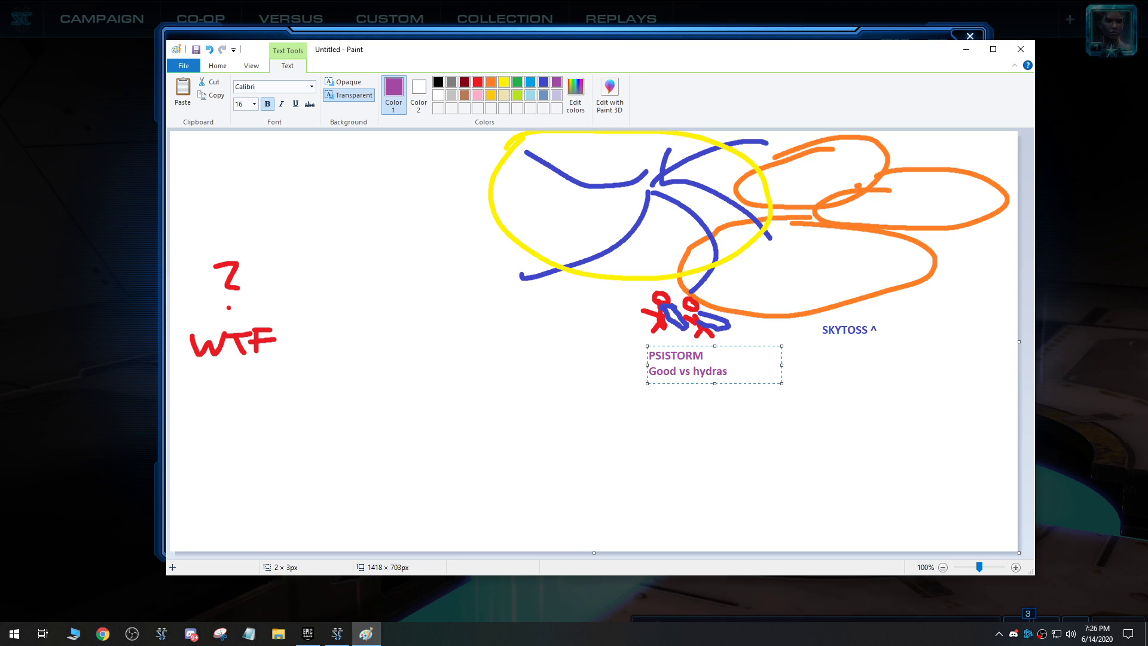
pyautogui.press('Return')
pyautogui.write('Good vs lings')
pyautogui.press('Return')
pyautogui.write('Go')
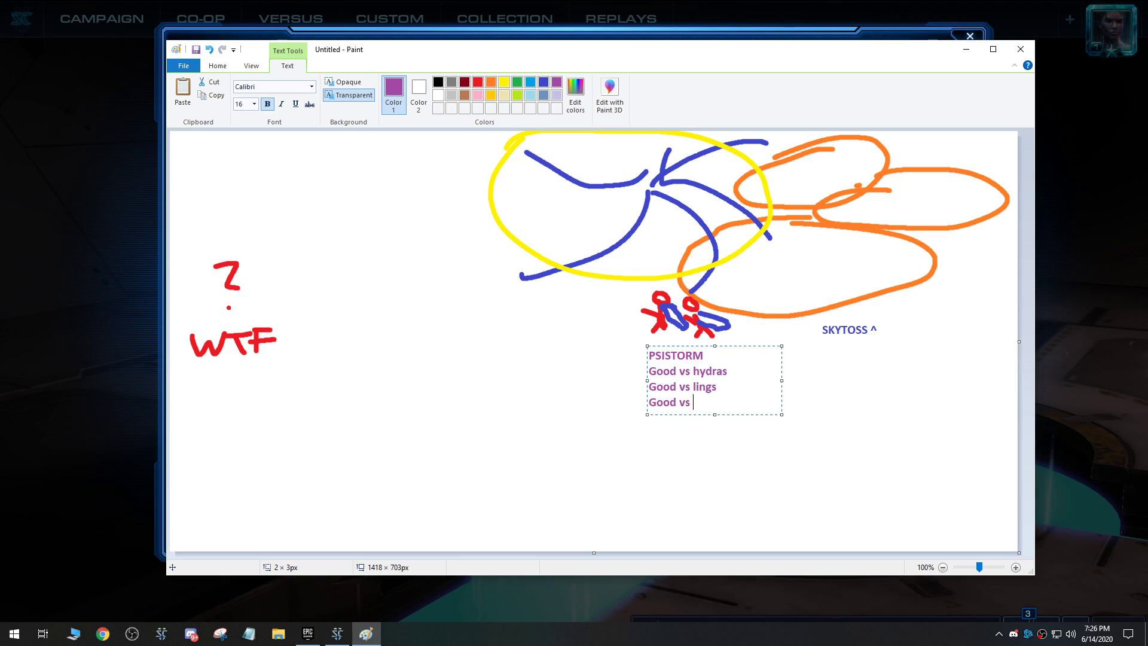
pyautogui.press('BackSpace')
pyautogui.press('BackSpace')
pyautogui.press('BackSpace')
pyautogui.press('BackSpace')
pyautogui.write('vs ')
pyautogui.write('queens')
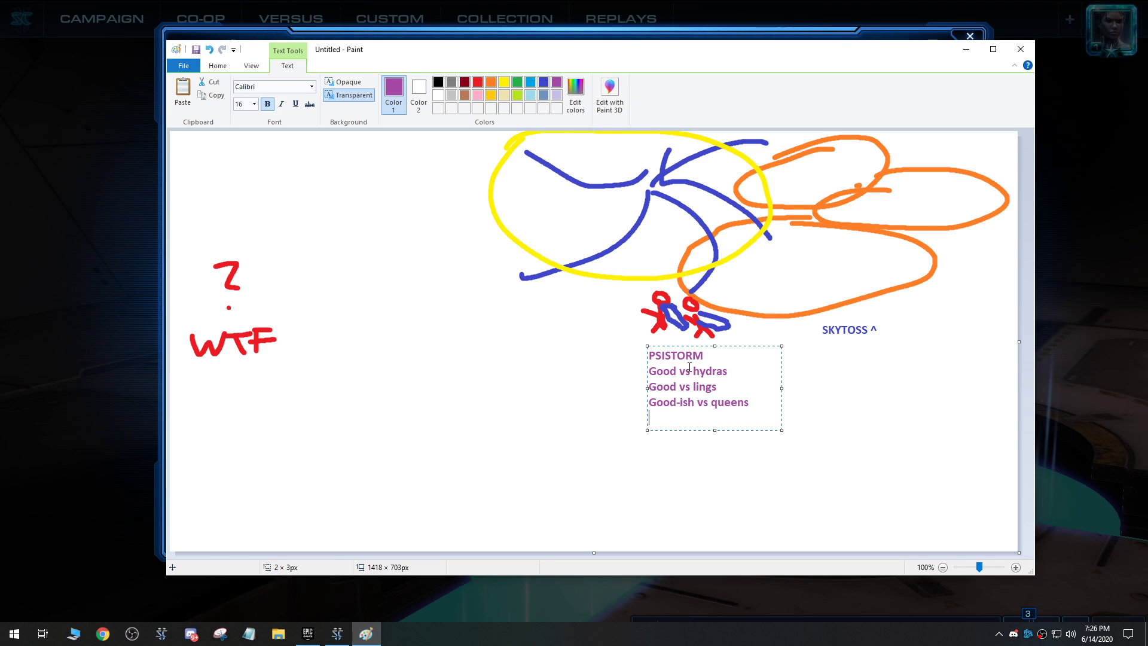
pyautogui.write('fights air an')
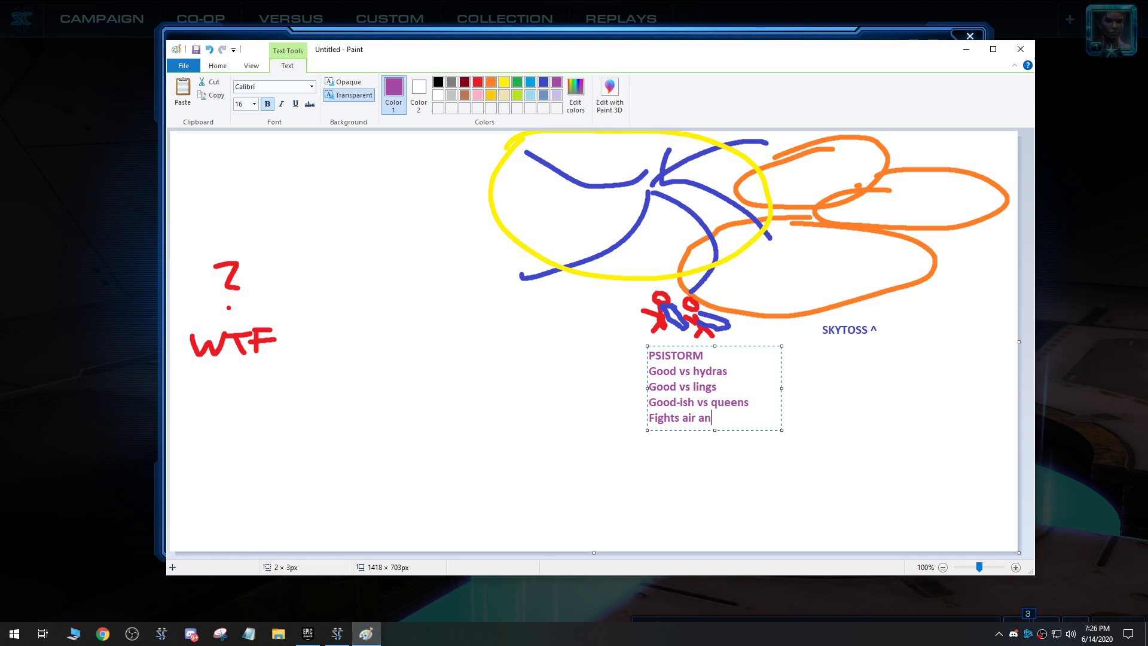
pyautogui.write('d ground')
pyautogui.press('Return')
pyautogui.write('Go')
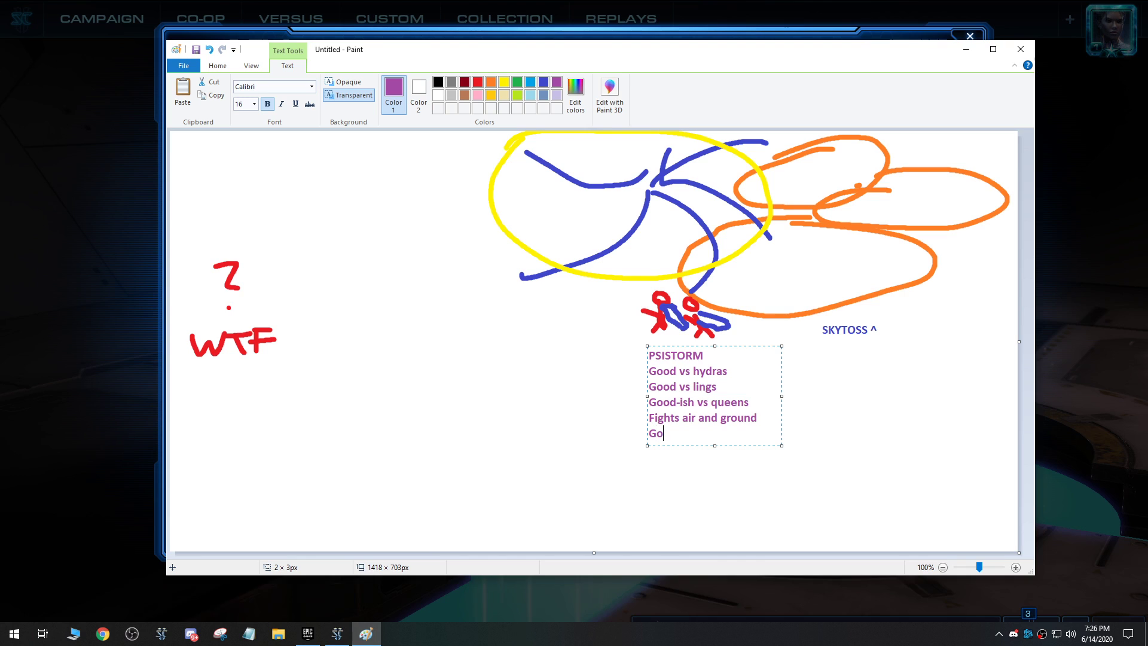
pyautogui.write('od vs cor')
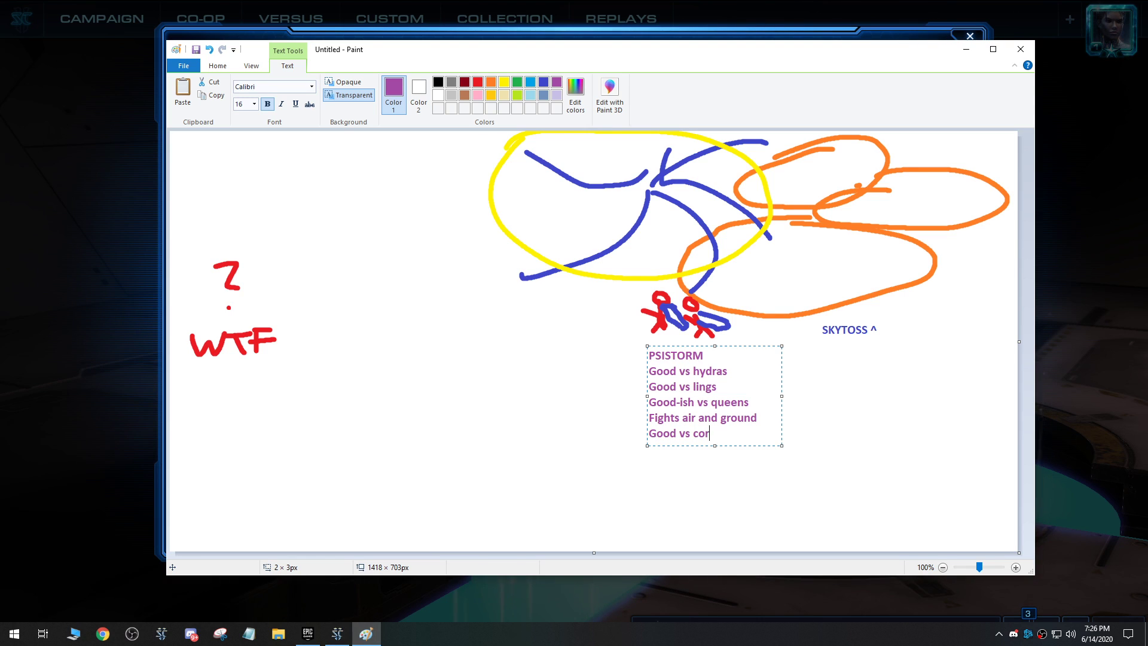
pyautogui.write('ruptors')
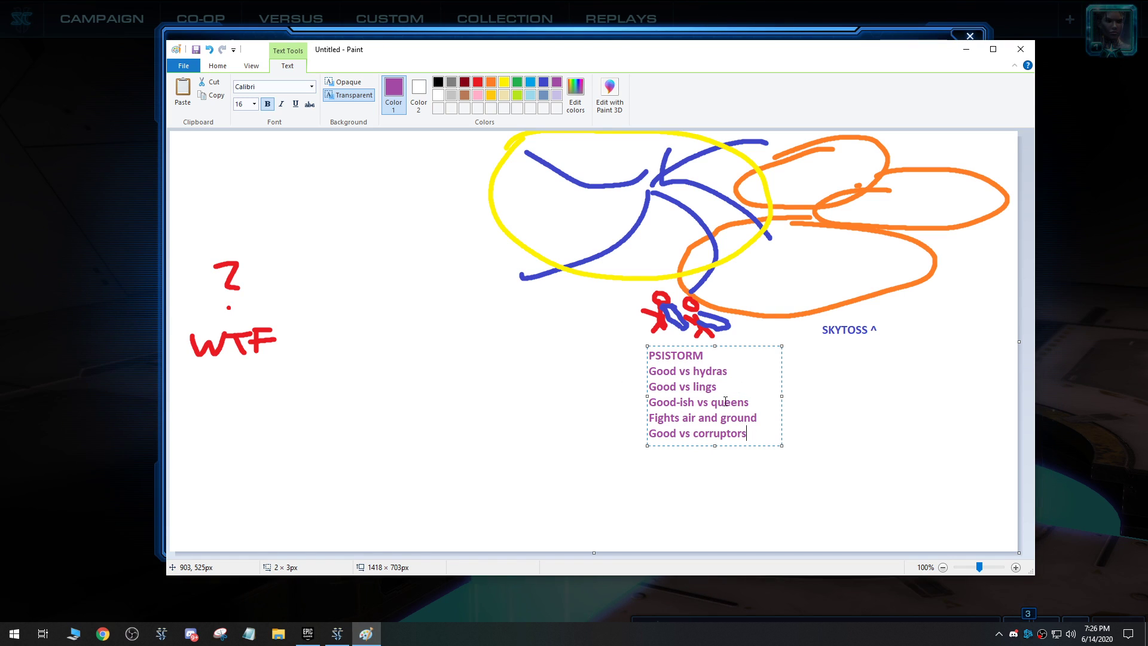
pyautogui.press('Return')
# Add red lines 'Ultras (bad Immo)' and 'Speed banes (with speed or drops)', then widen the box.
pyautogui.click(479, 84)
pyautogui.write('N')
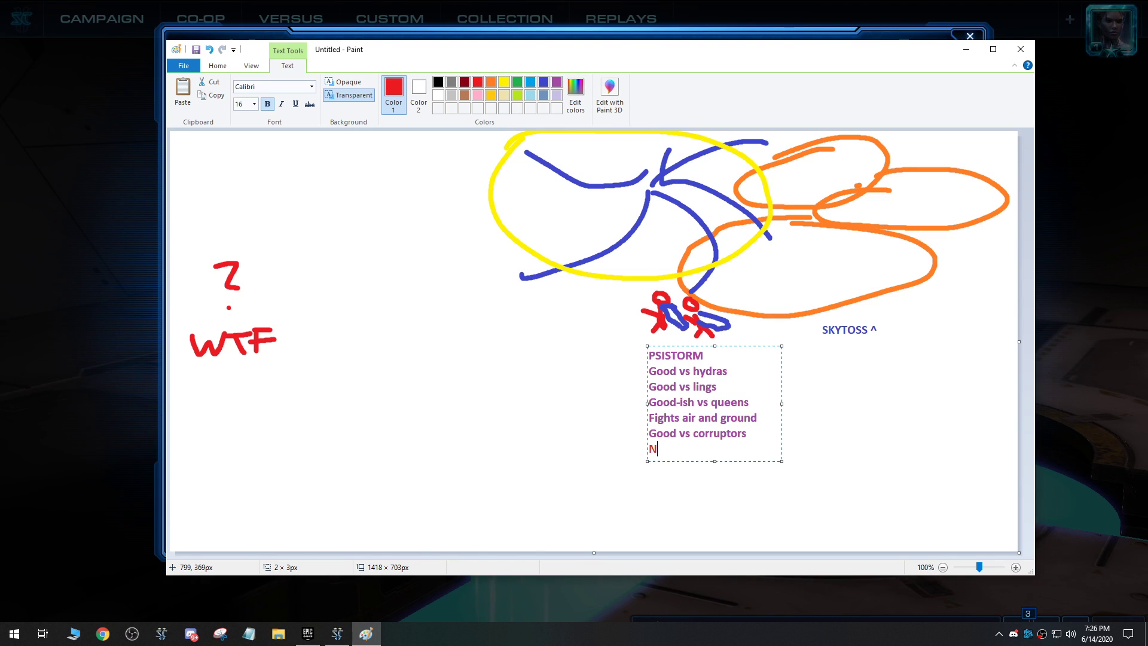
pyautogui.write('ors U')
pyautogui.write('ltras')
pyautogui.write(' (bad I')
pyautogui.write('mmo')
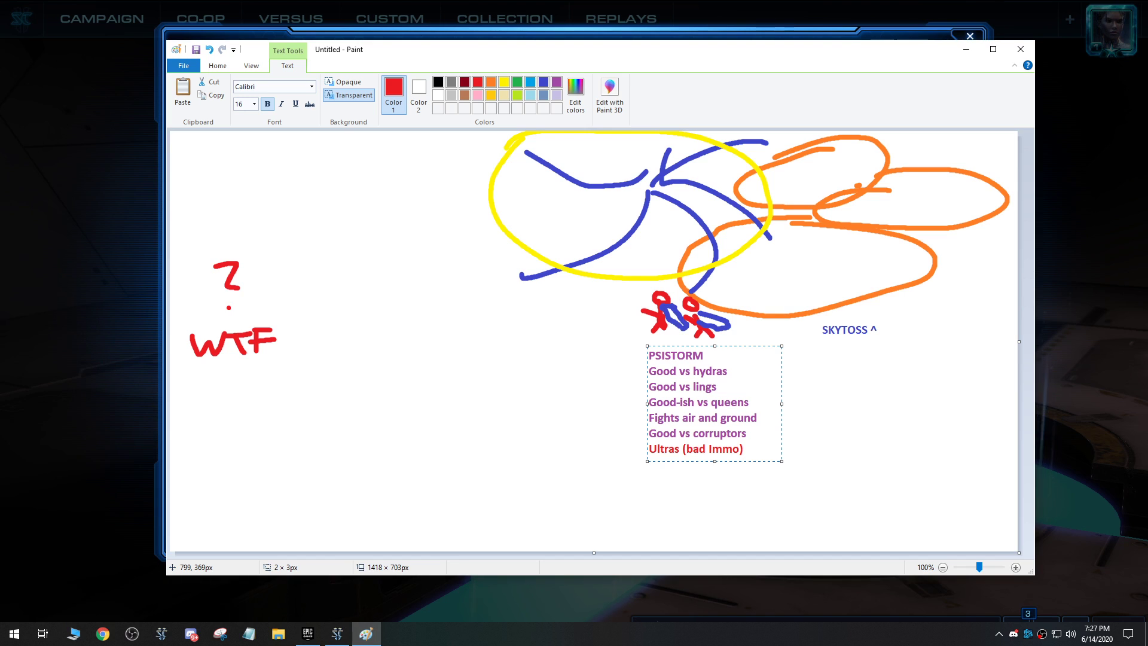
pyautogui.press('Return')
pyautogui.write('S')
pyautogui.write('peed banes (')
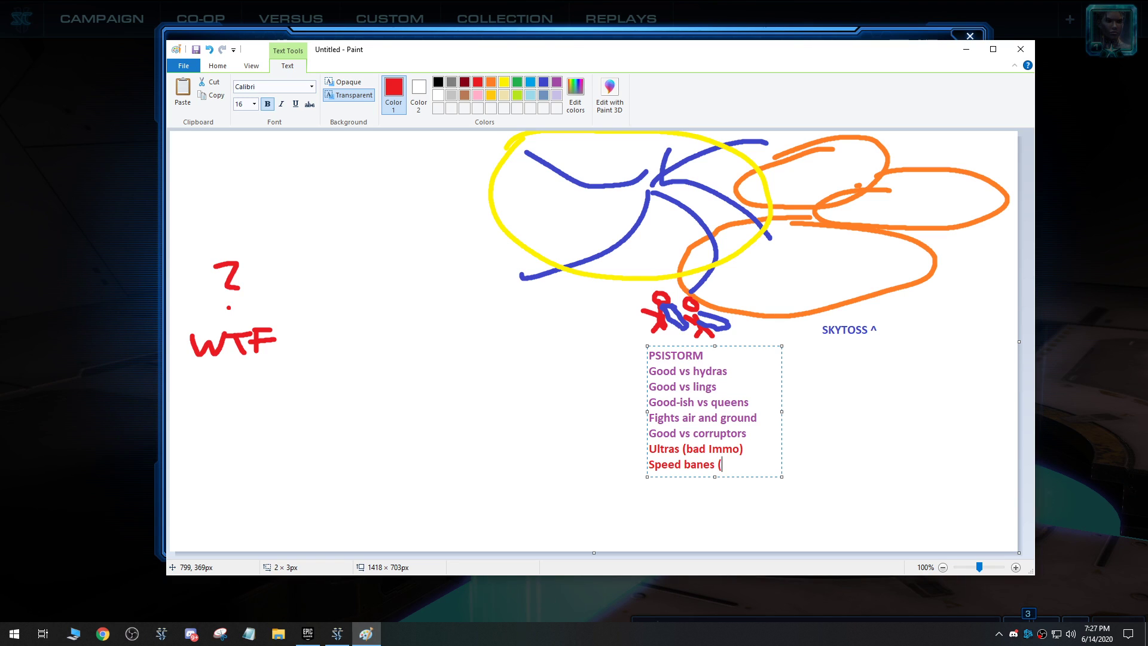
pyautogui.write('with speed or ')
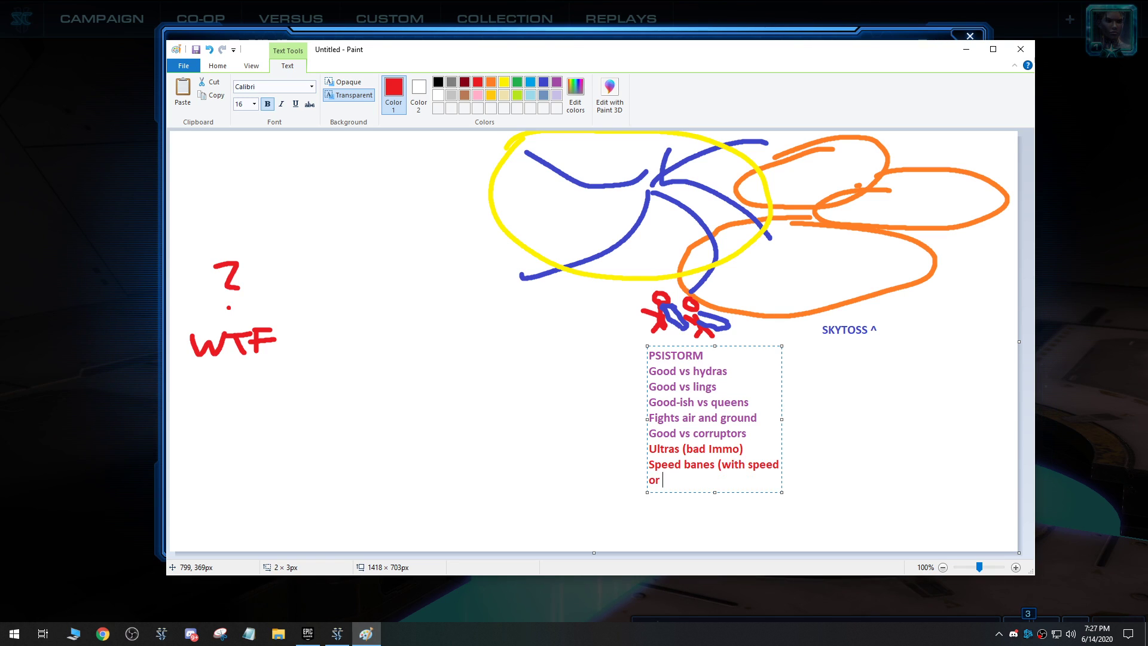
pyautogui.write('drops')
pyautogui.moveTo(783, 419); pyautogui.dragTo(809, 416)
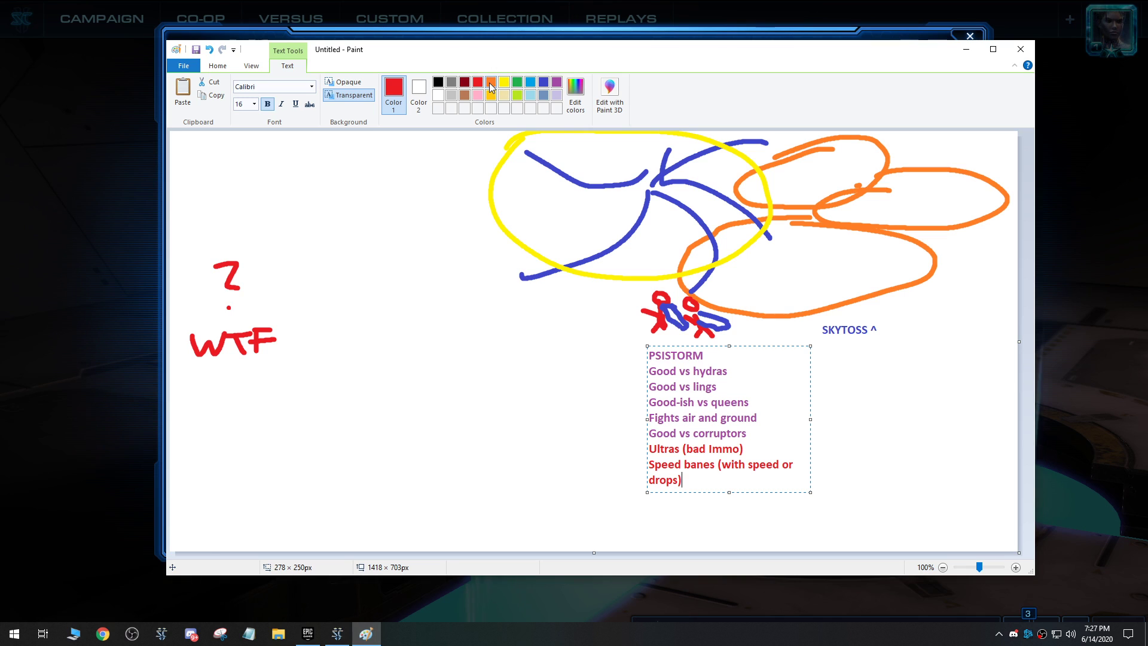
pyautogui.click(491, 87)
# Fix the PSISTORM notes on the canvas and start an orange text box below 'SKYTOSS ^'.
pyautogui.click(869, 368)
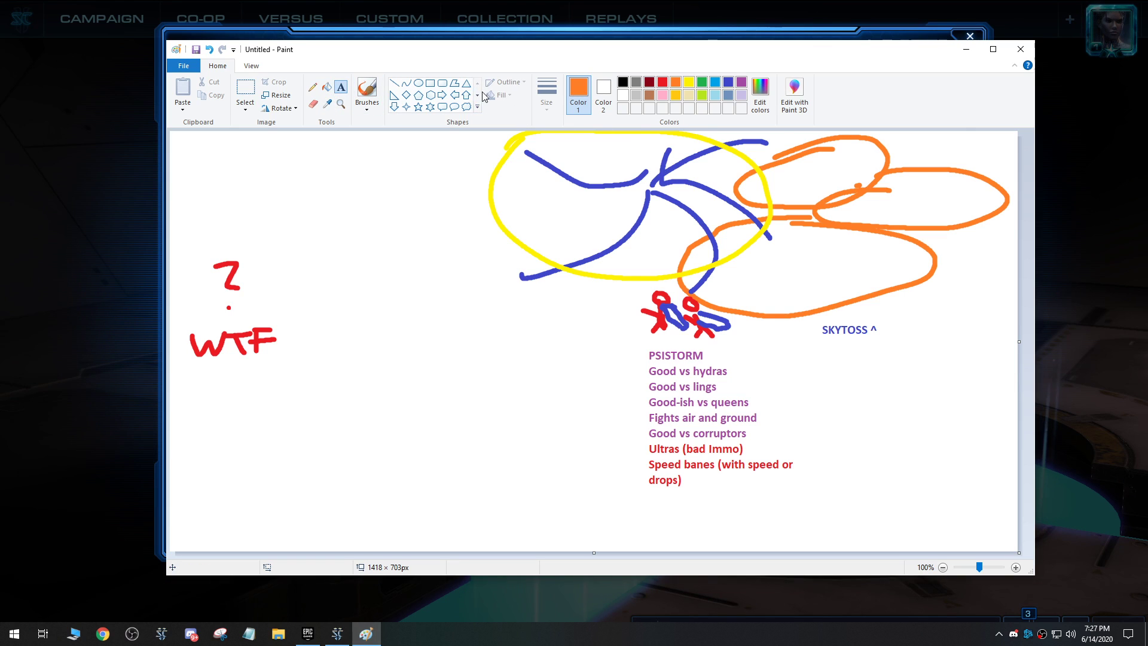
pyautogui.click(194, 66)
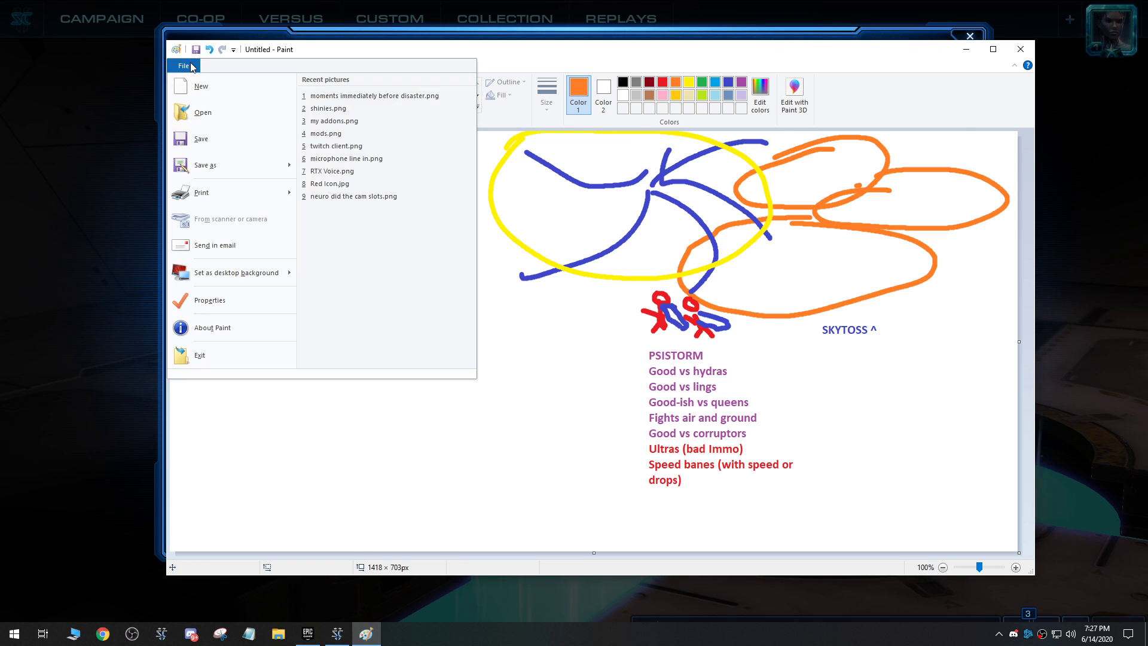
pyautogui.click(601, 128)
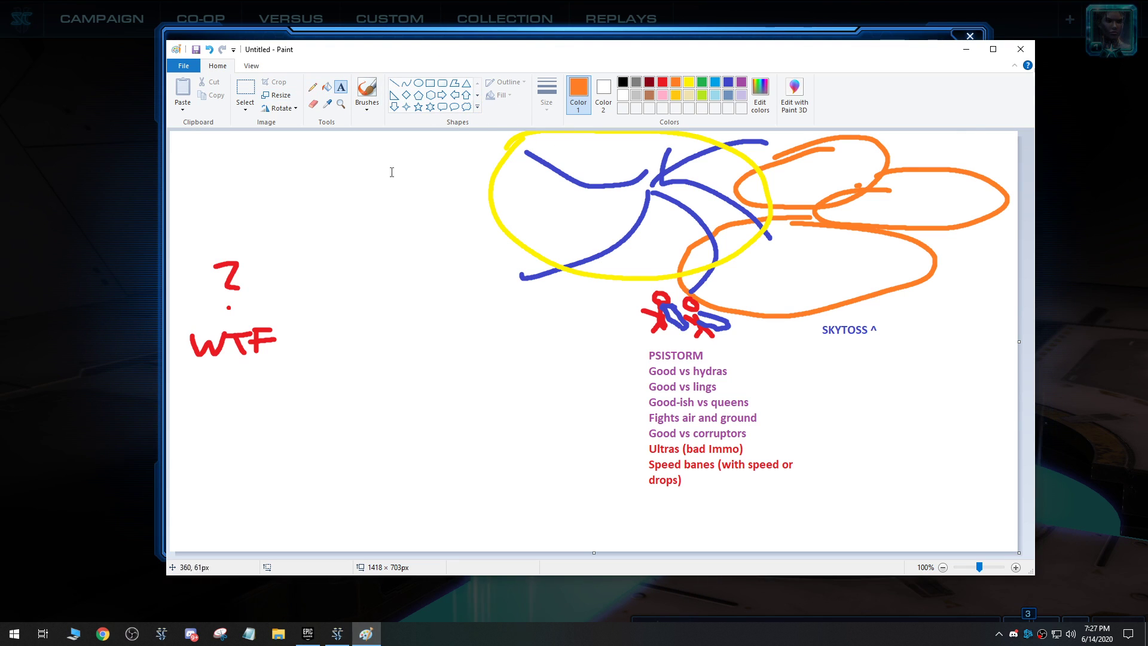
pyautogui.click(835, 358)
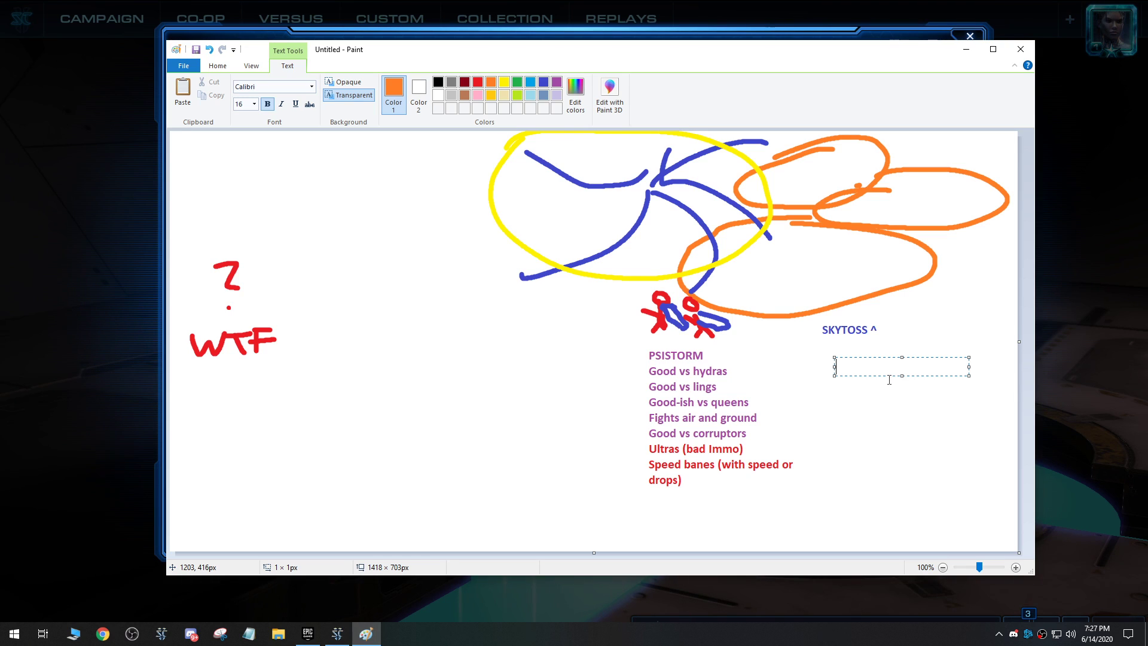
# Type CARRIERS: good vs Hydras/Queens at critical mass, Corruptors in low numbers, other ground.
pyautogui.moveTo(935, 356); pyautogui.dragTo(925, 352)
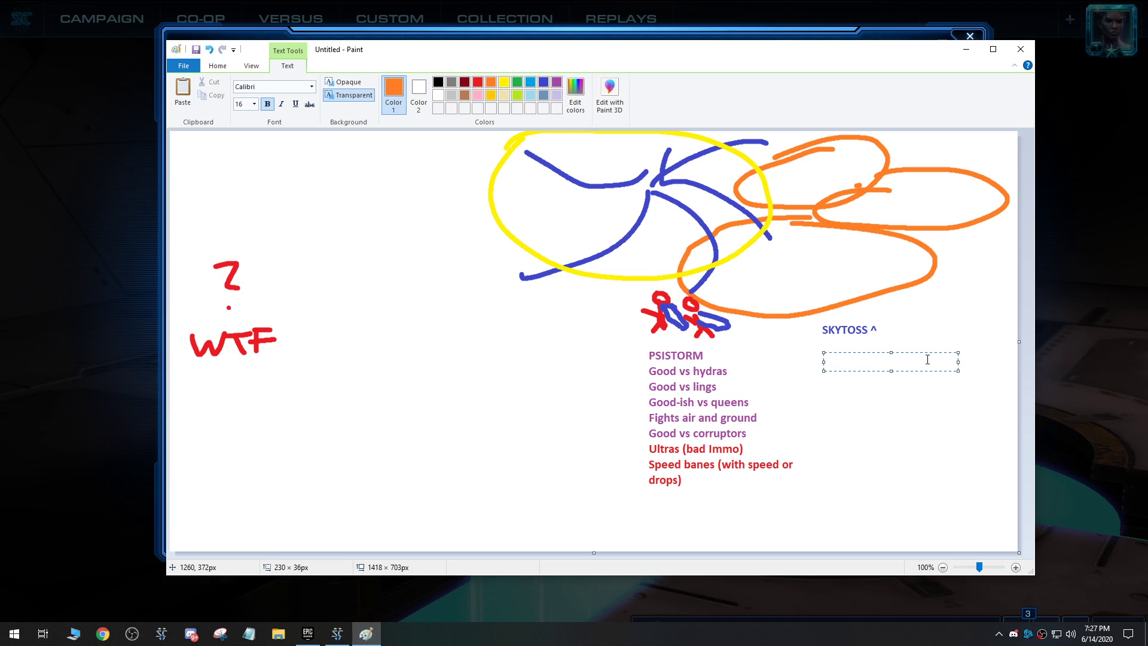
pyautogui.moveTo(935, 353); pyautogui.dragTo(936, 349)
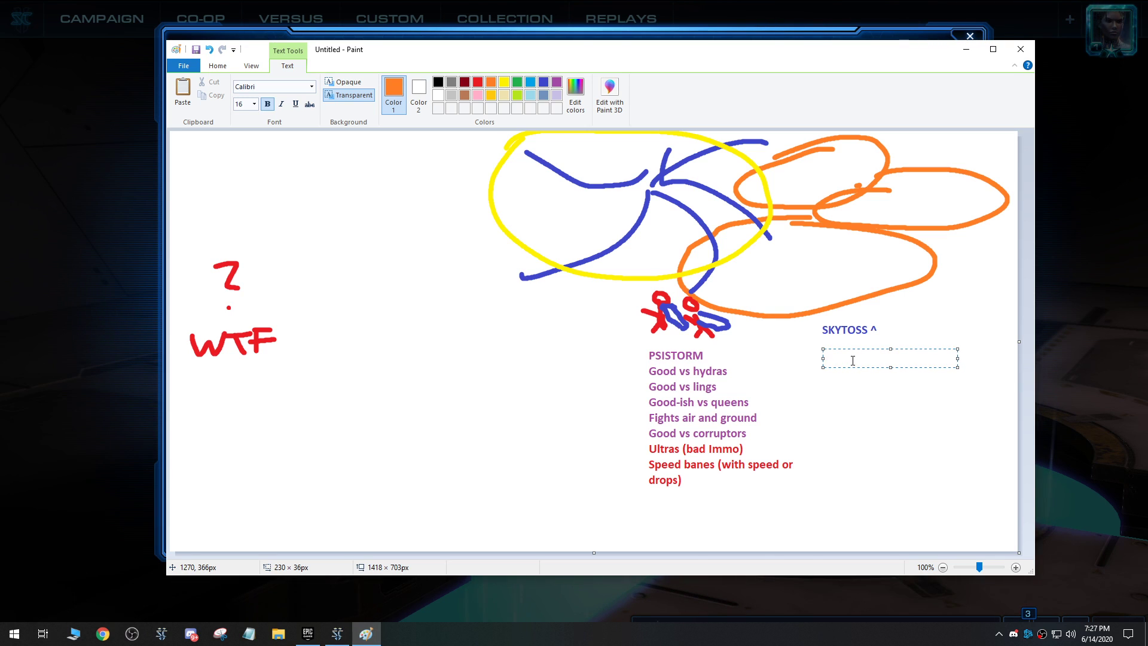
pyautogui.write('CARRI')
pyautogui.write('ERS')
pyautogui.press('Return')
pyautogui.write('Goovs ')
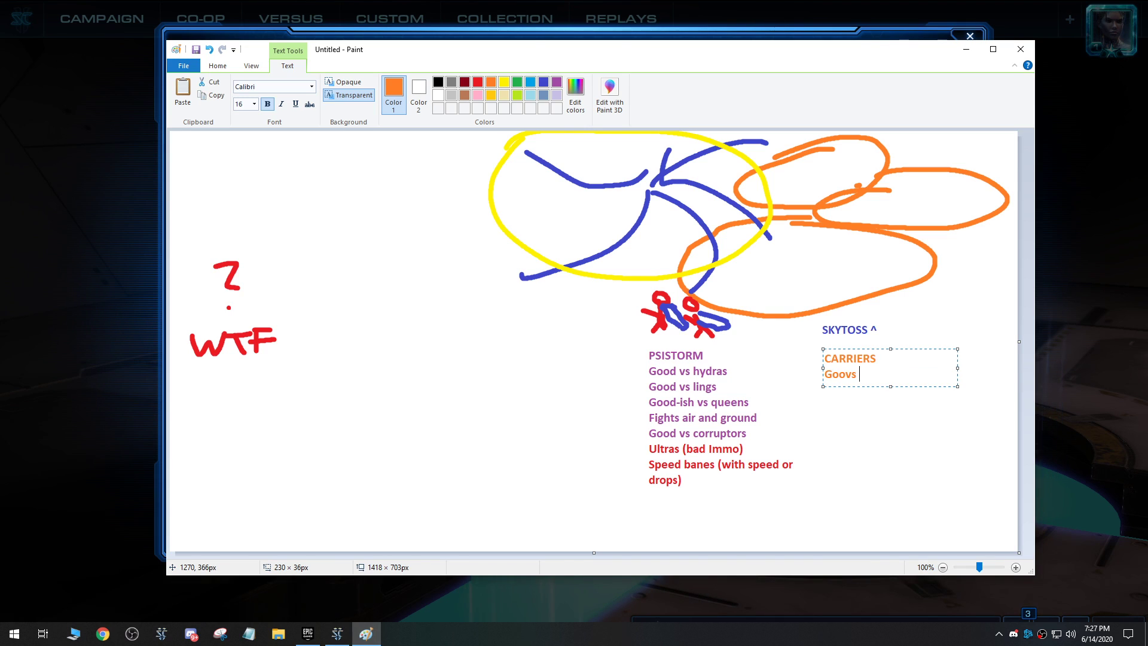
pyautogui.press('BackSpace')
pyautogui.press('BackSpace')
pyautogui.press('BackSpace')
pyautogui.write('d vs Hydr')
pyautogui.write('as')
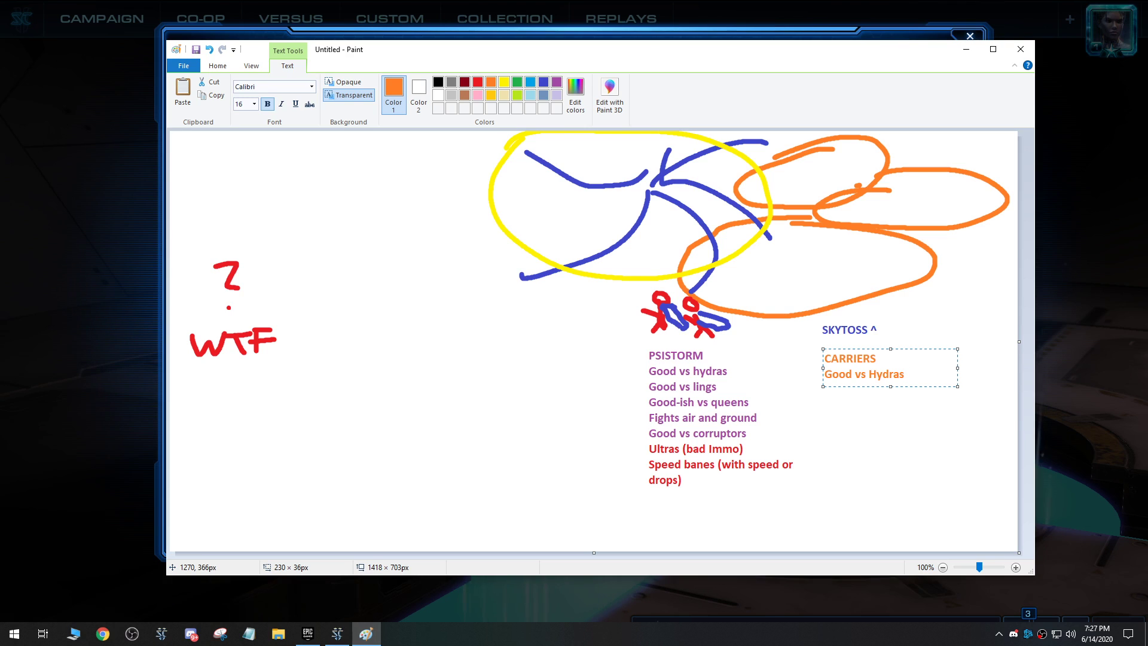
pyautogui.write(' at critical mass')
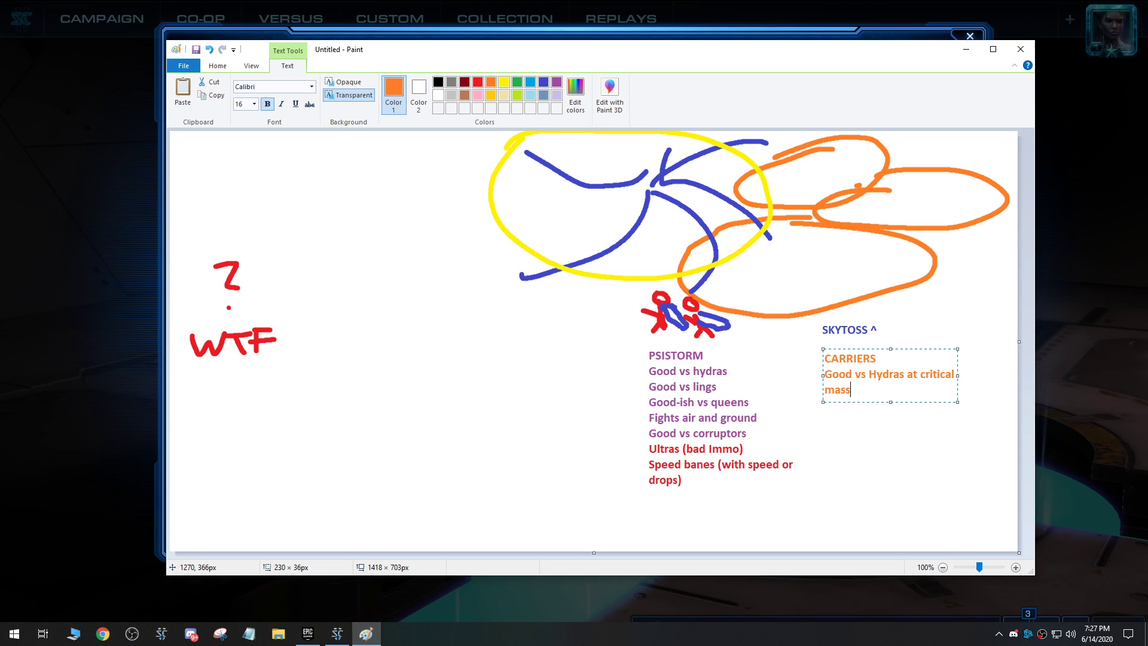
pyautogui.write(' w/e upg')
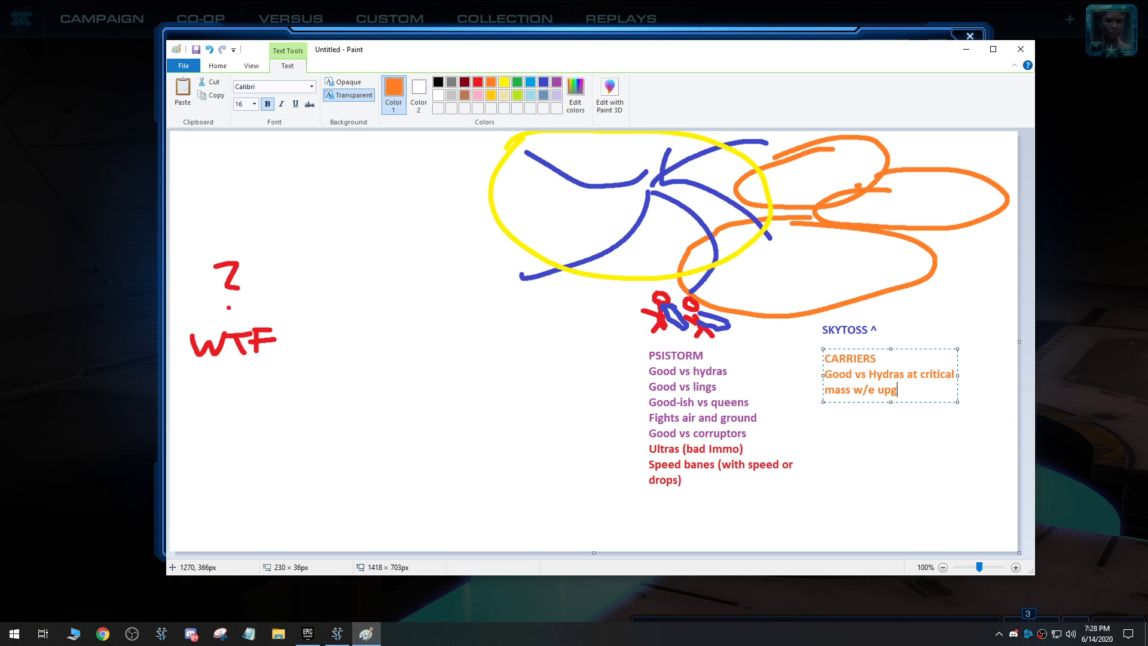
pyautogui.press('BackSpace')
pyautogui.press('BackSpace')
pyautogui.press('BackSpace')
pyautogui.press('BackSpace')
pyautogui.write('upgrades ')
pyautogui.write('Good vs ')
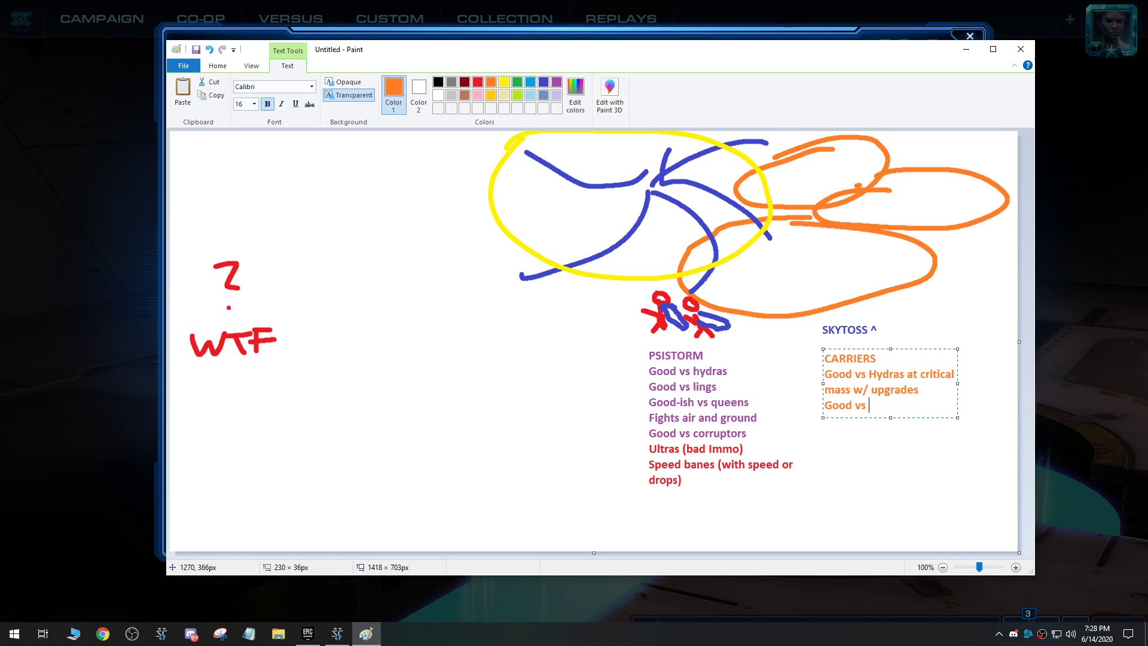
pyautogui.write('Queens')
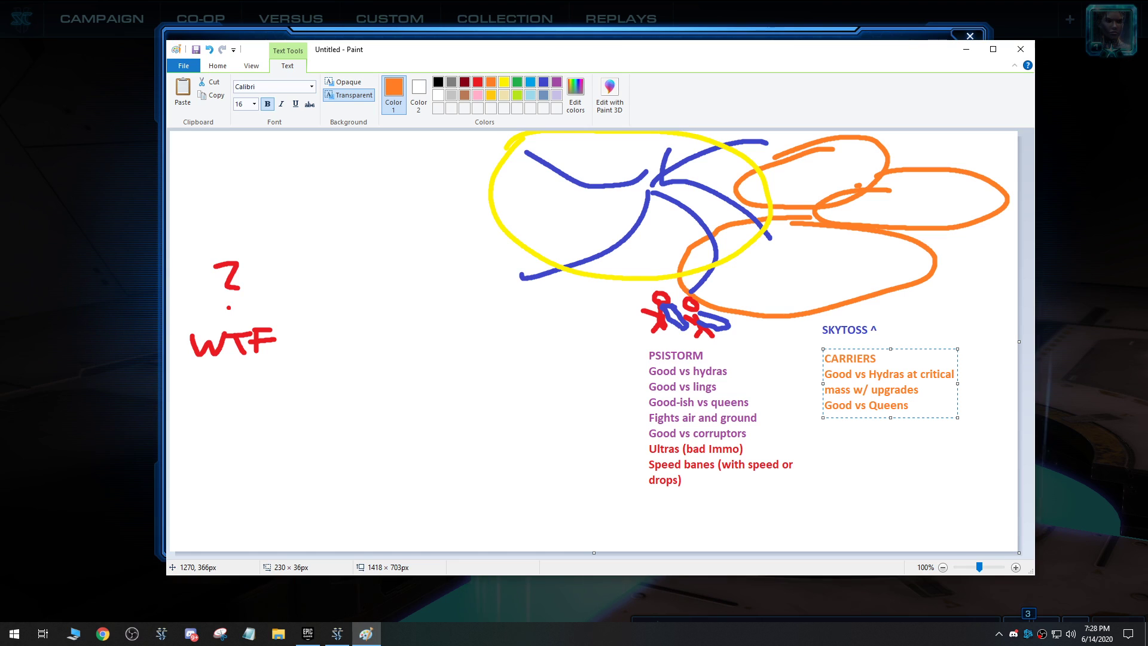
pyautogui.write(' at crit')
pyautogui.write('ical mass')
pyautogui.press('Return')
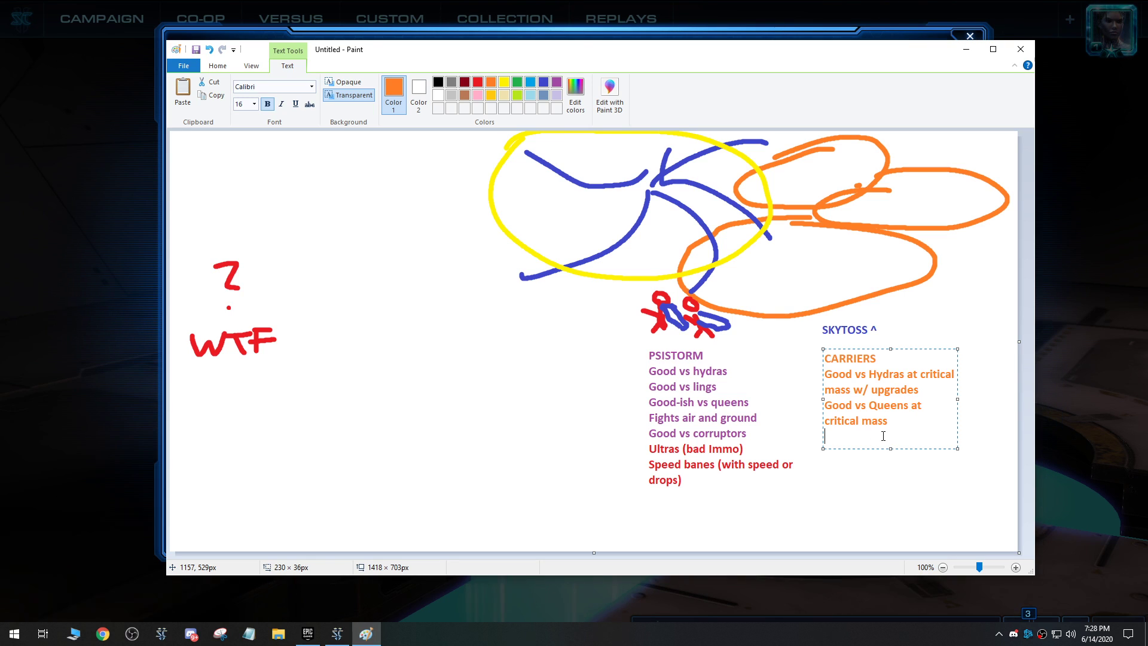
pyautogui.write('ood v')
pyautogui.press('BackSpace')
pyautogui.press('BackSpace')
pyautogui.write('orruptors in l')
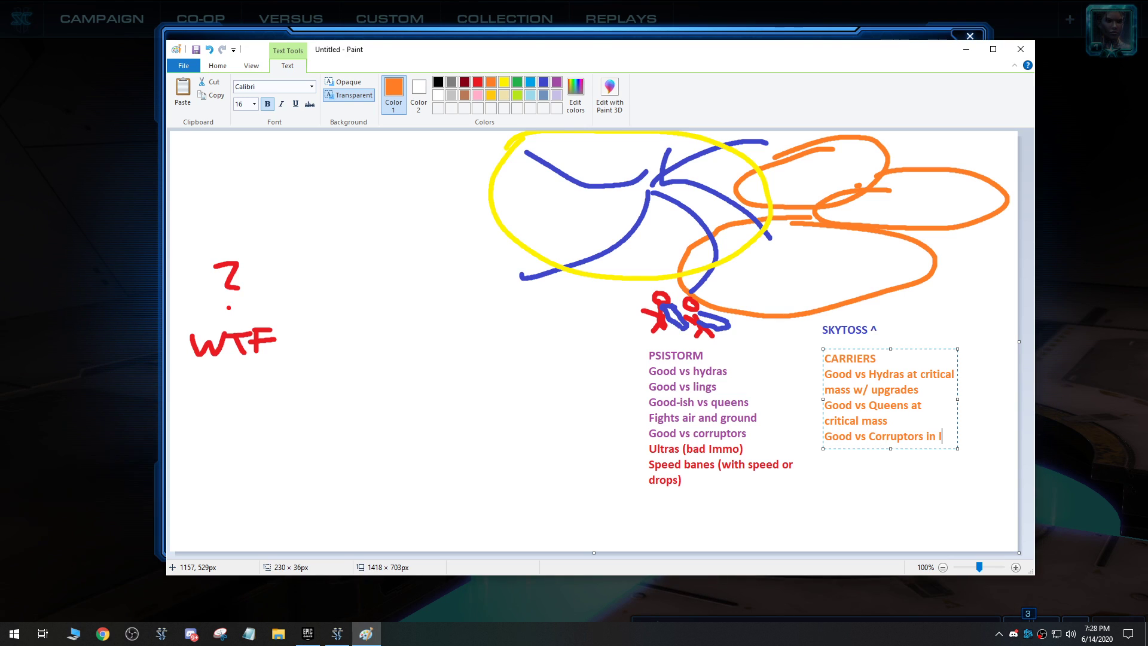
pyautogui.write('ow numbers/')
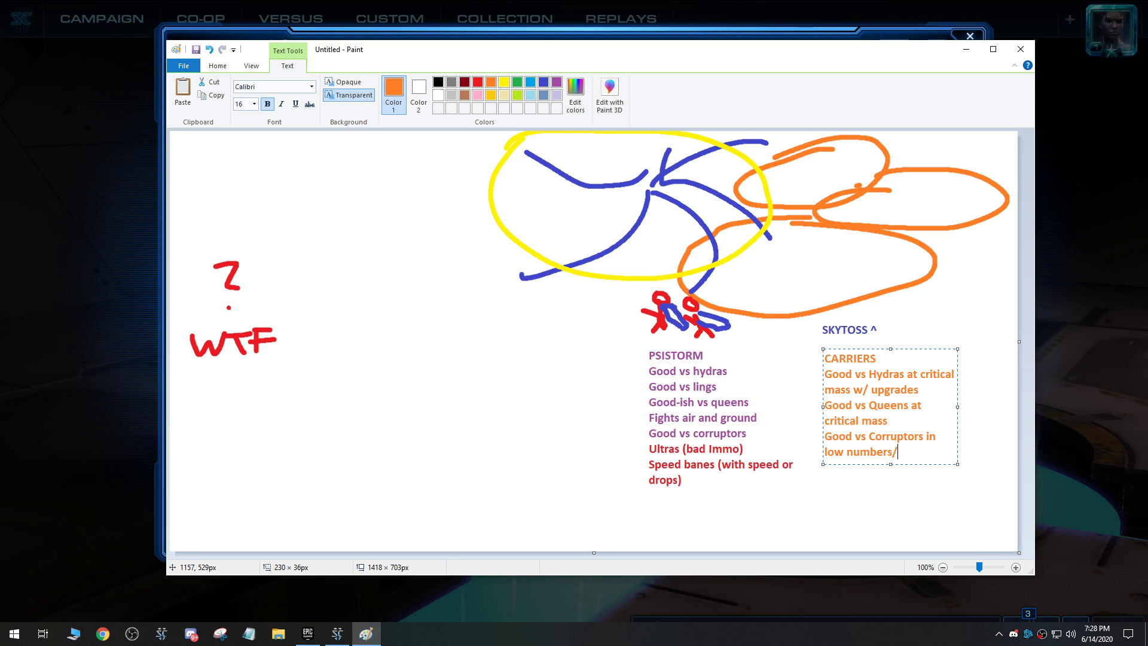
pyautogui.write('upgrades ')
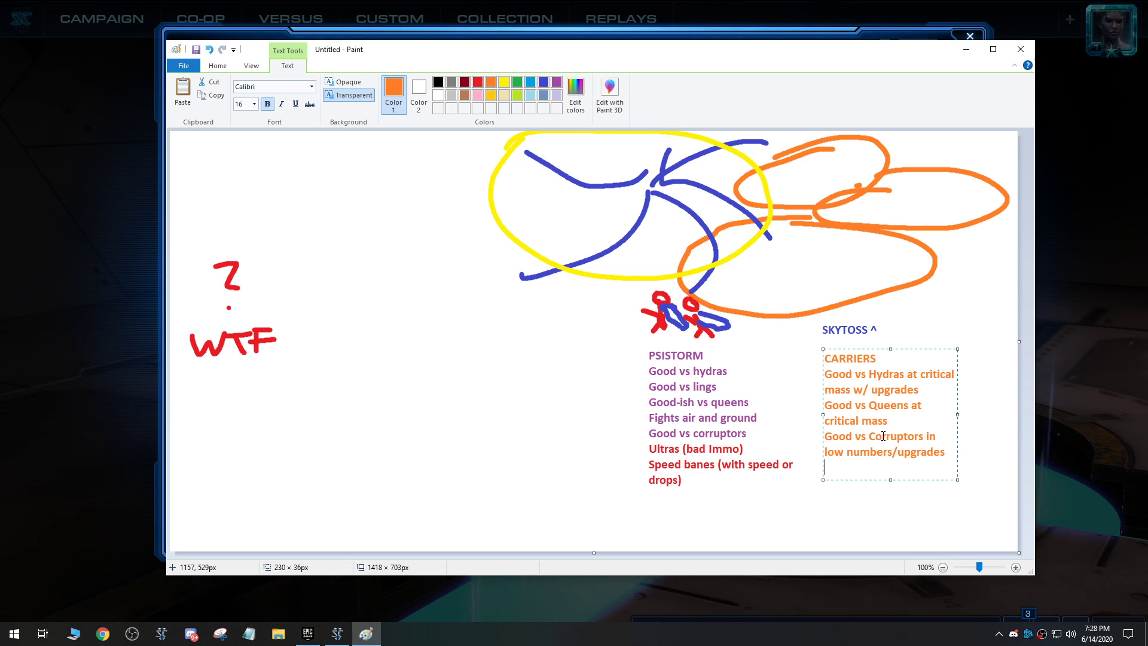
pyautogui.write('Good vs a')
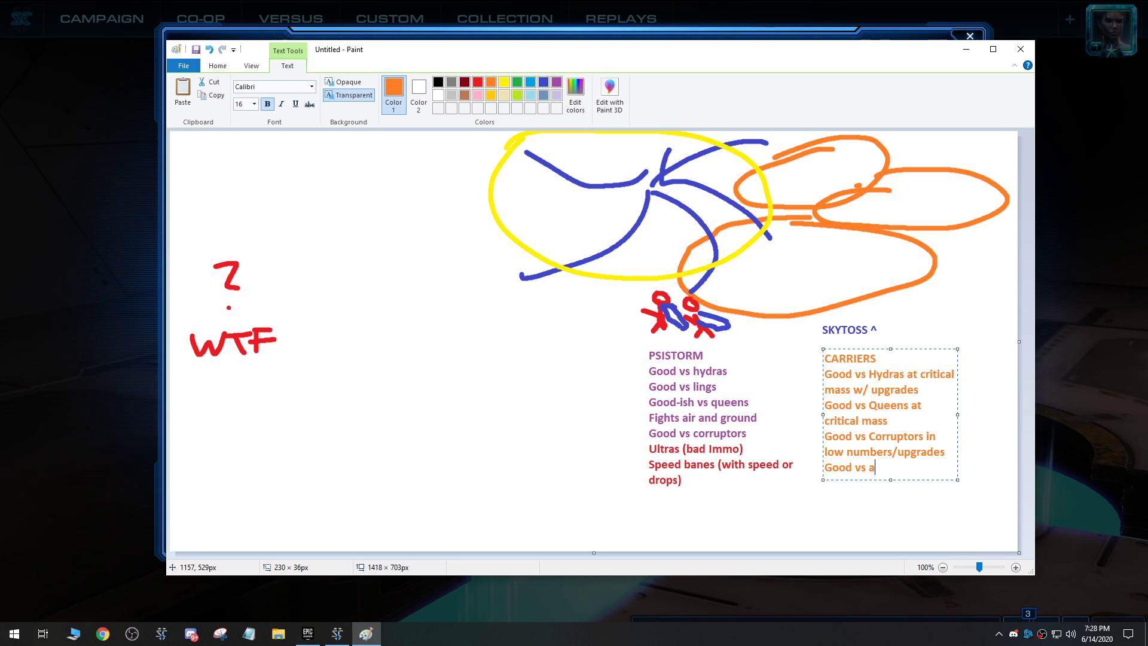
pyautogui.write('ll other ground')
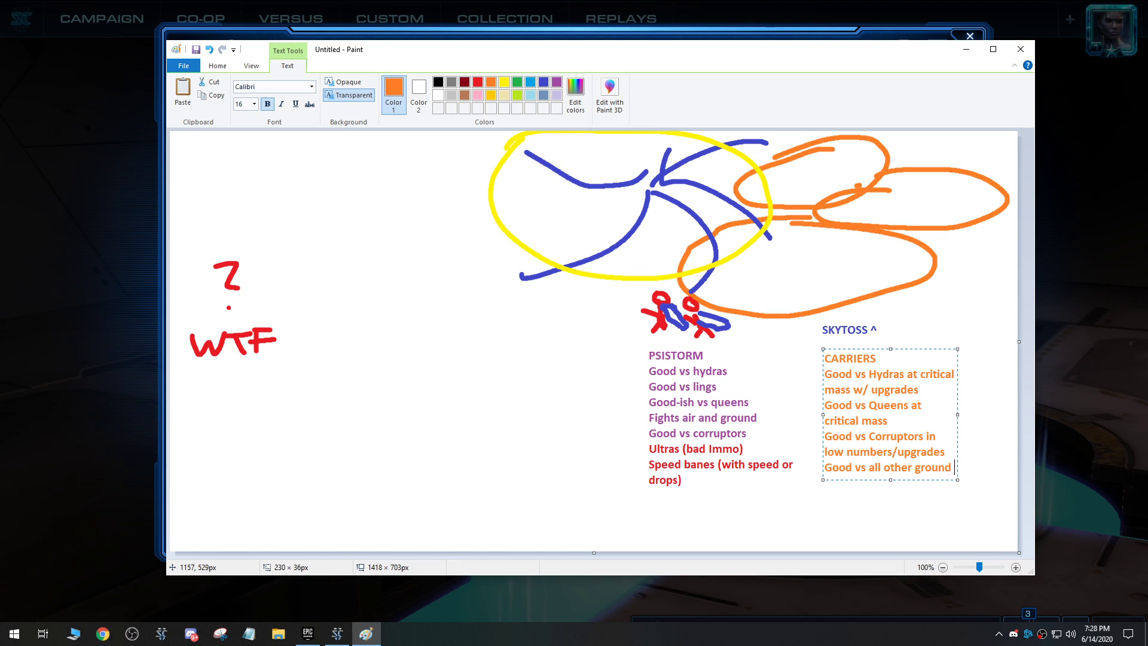
pyautogui.press('Return')
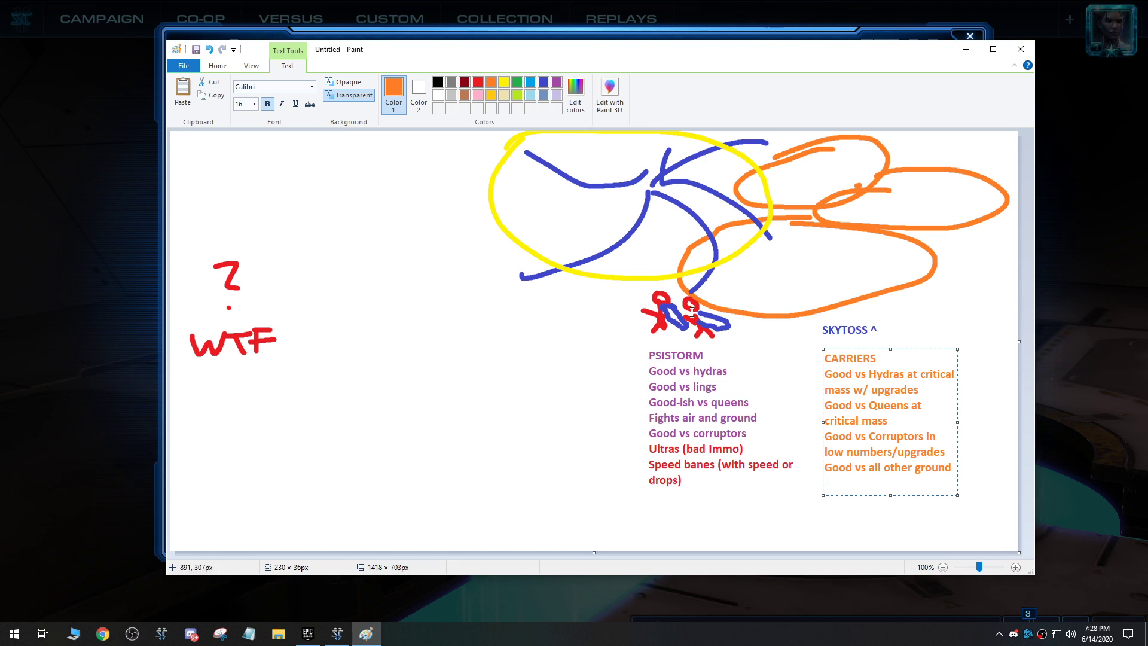
# Add red lines: Ultras, Corruptors with armor at 25+ count, and quick hydra maxout.
pyautogui.click(477, 82)
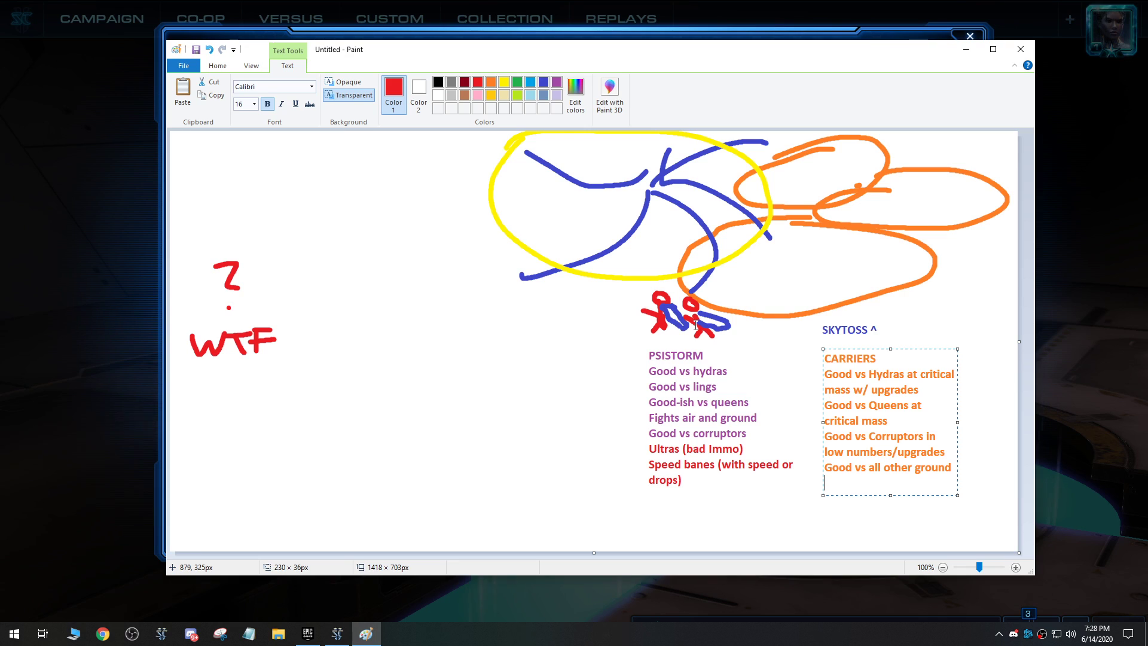
pyautogui.write('Bad')
pyautogui.press('BackSpace')
pyautogui.press('BackSpace')
pyautogui.press('BackSpace')
pyautogui.write('ras')
pyautogui.press('Return')
pyautogui.write('Corrupto')
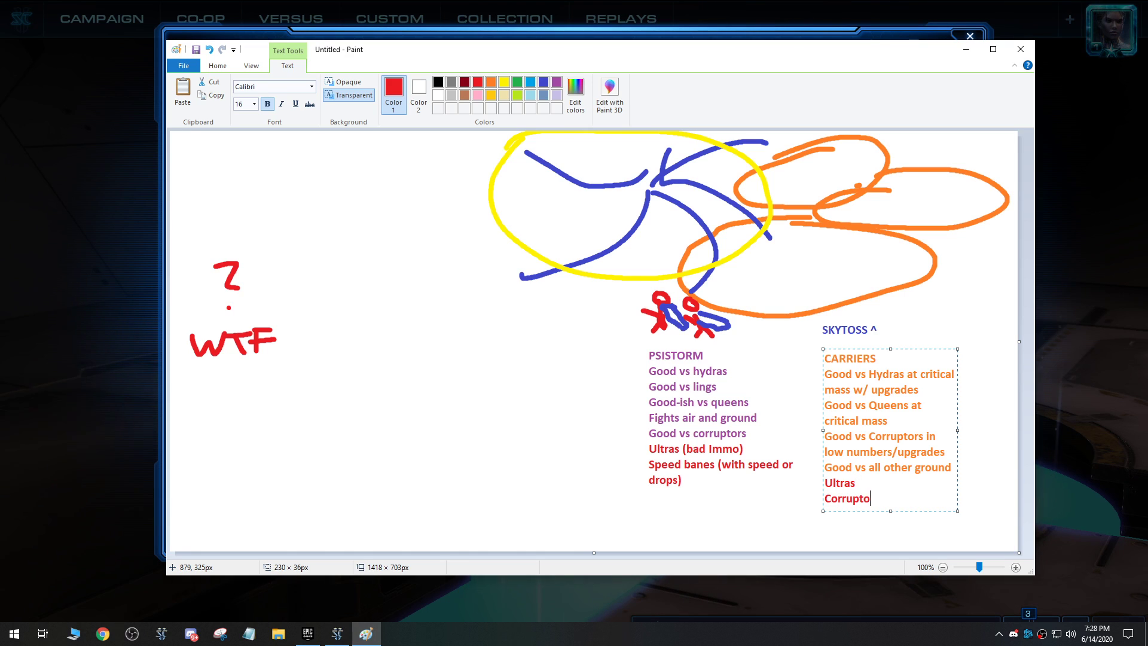
pyautogui.write('rs with armor')
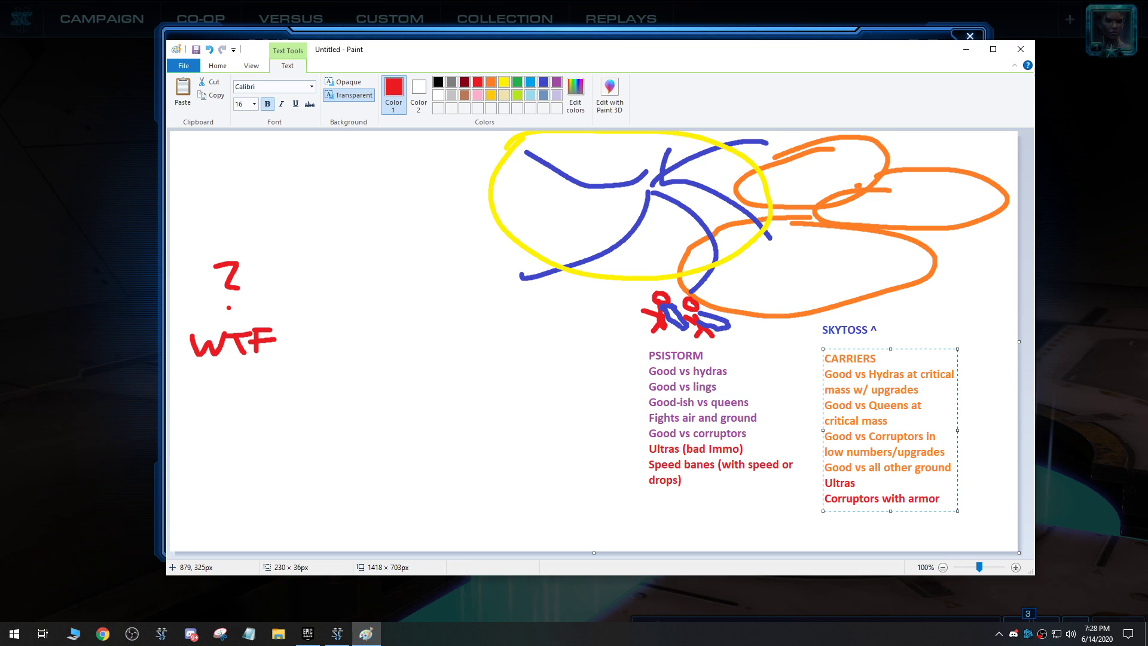
pyautogui.press('Return')
pyautogui.write('25+ ')
pyautogui.write('count')
pyautogui.press('Return')
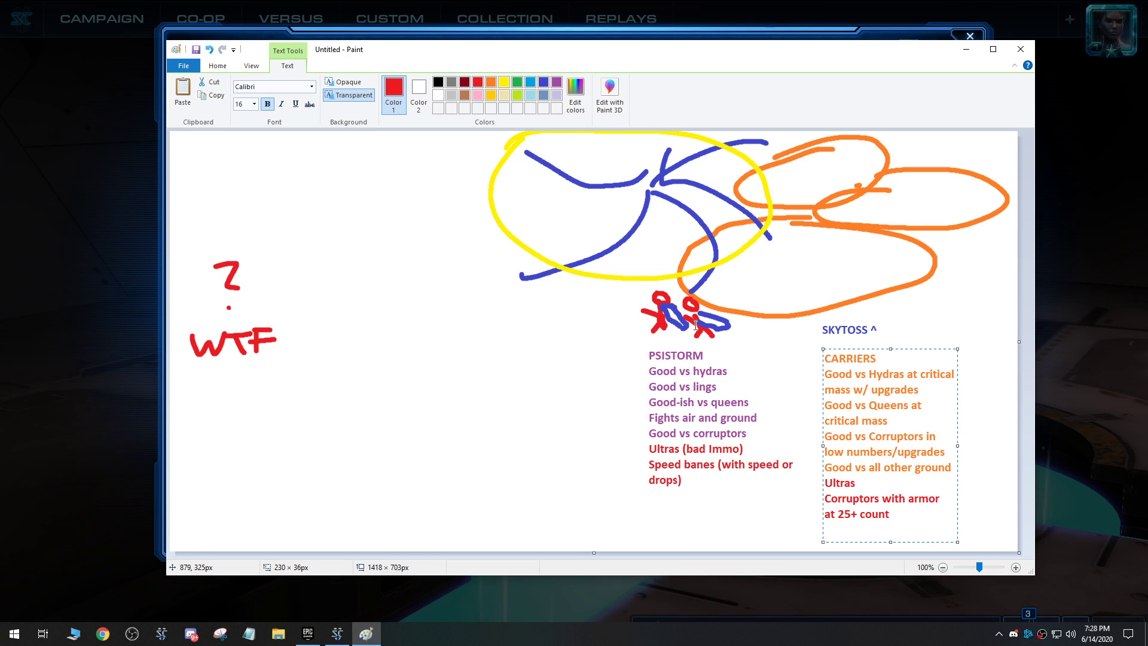
pyautogui.moveTo(921, 355); pyautogui.dragTo(921, 348)
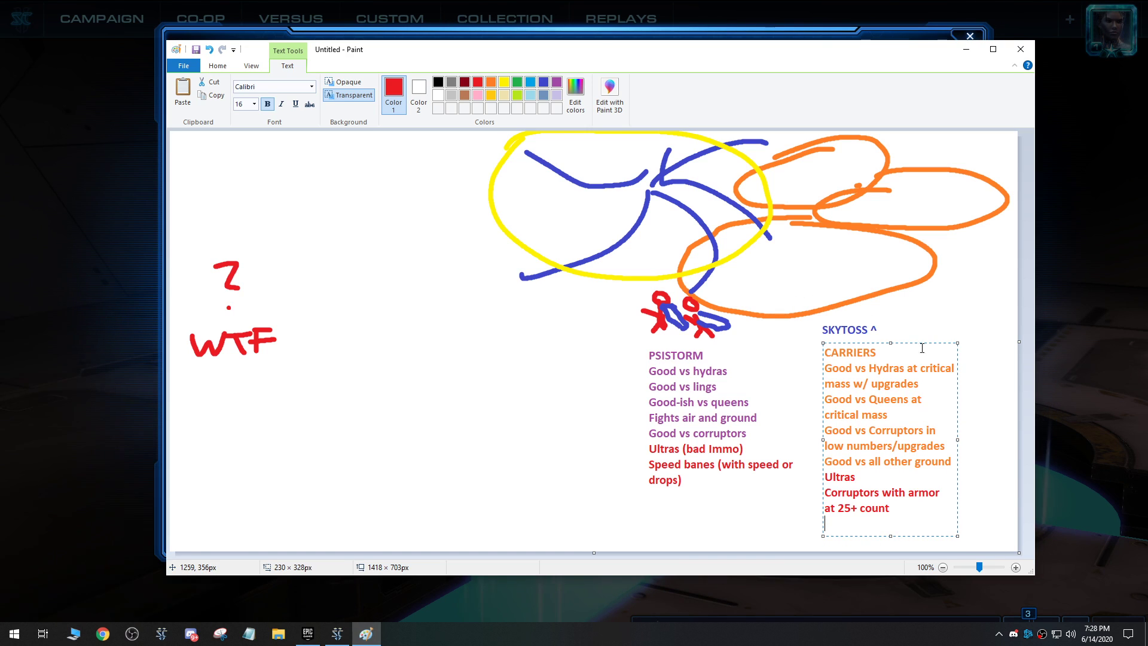
pyautogui.write('Quick hy')
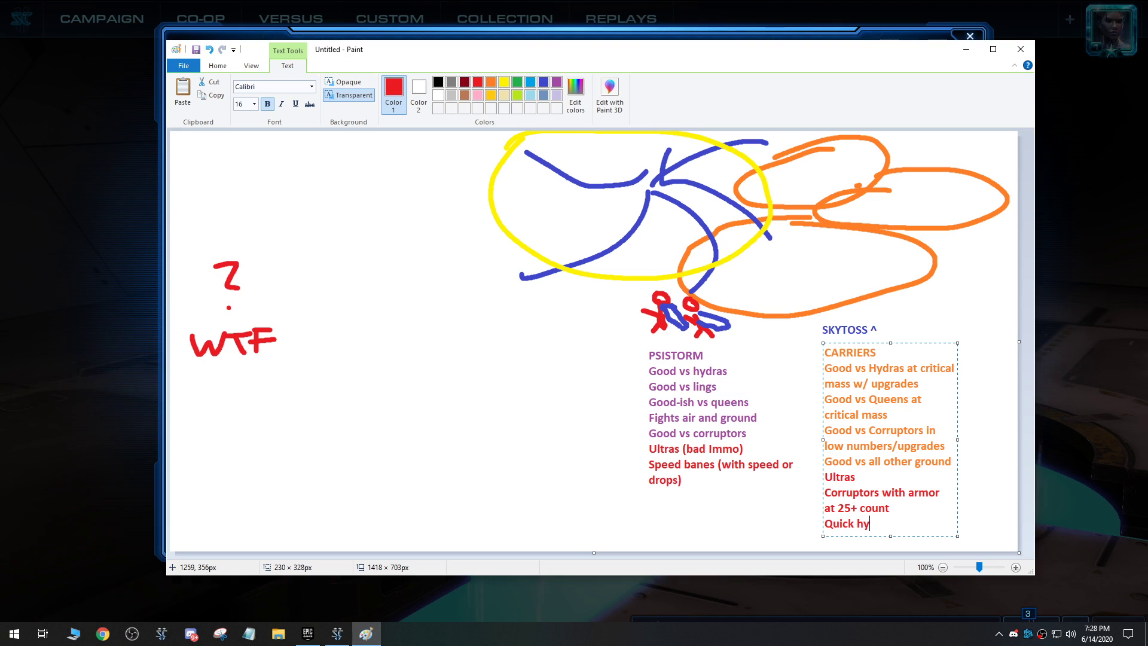
pyautogui.write('dra maxout')
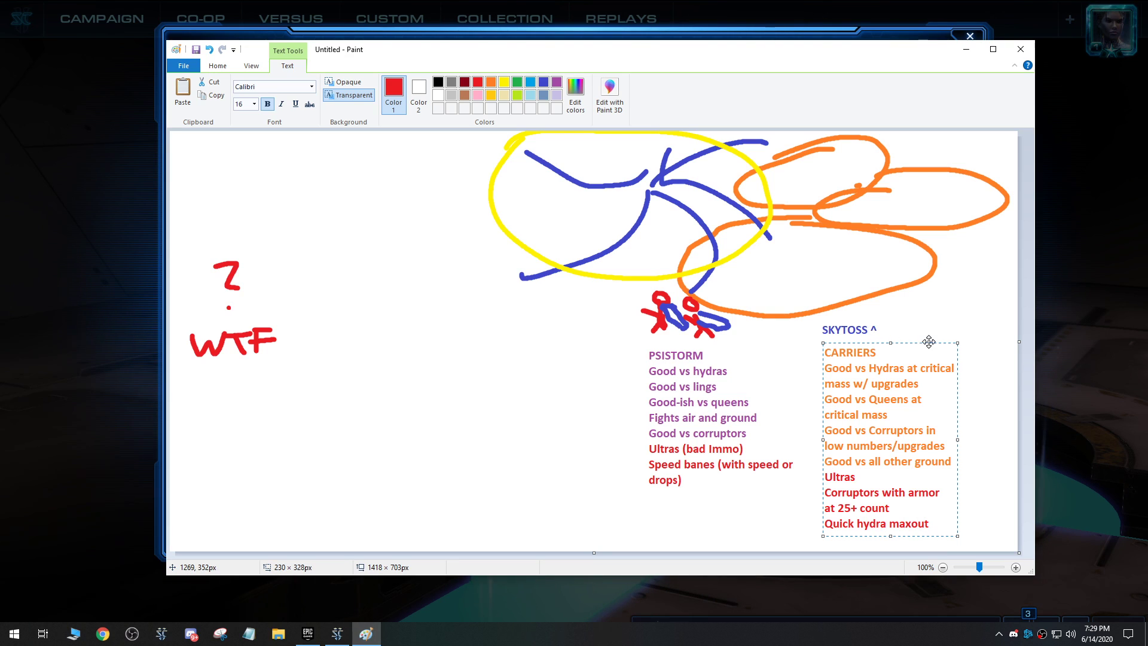
pyautogui.moveTo(928, 342); pyautogui.dragTo(923, 340)
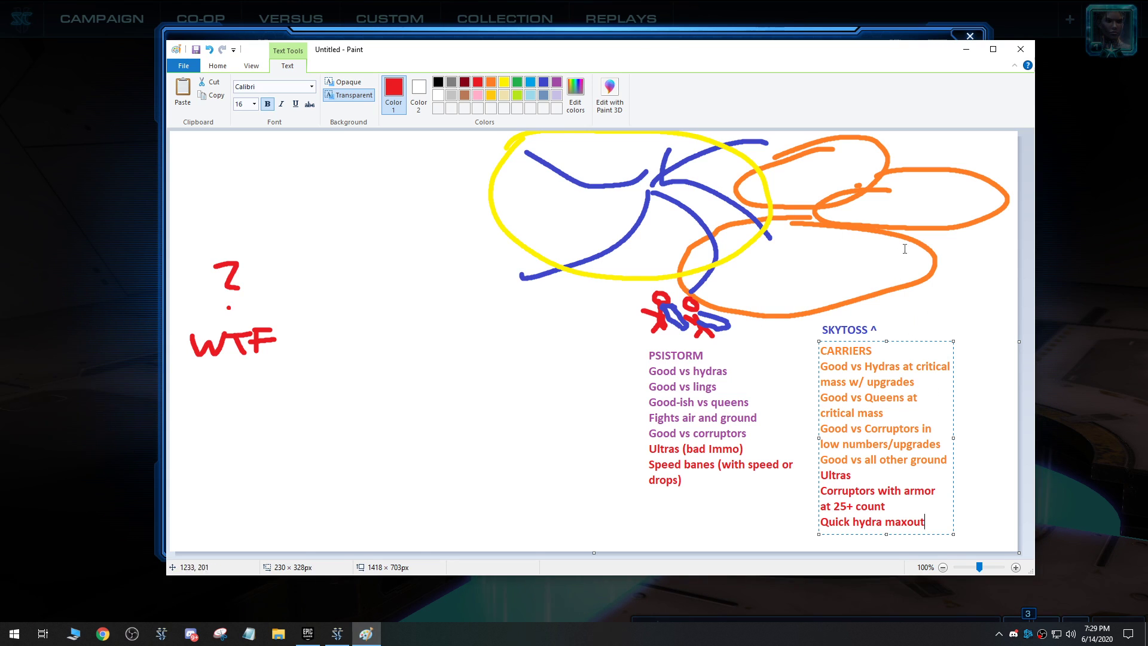
pyautogui.click(519, 83)
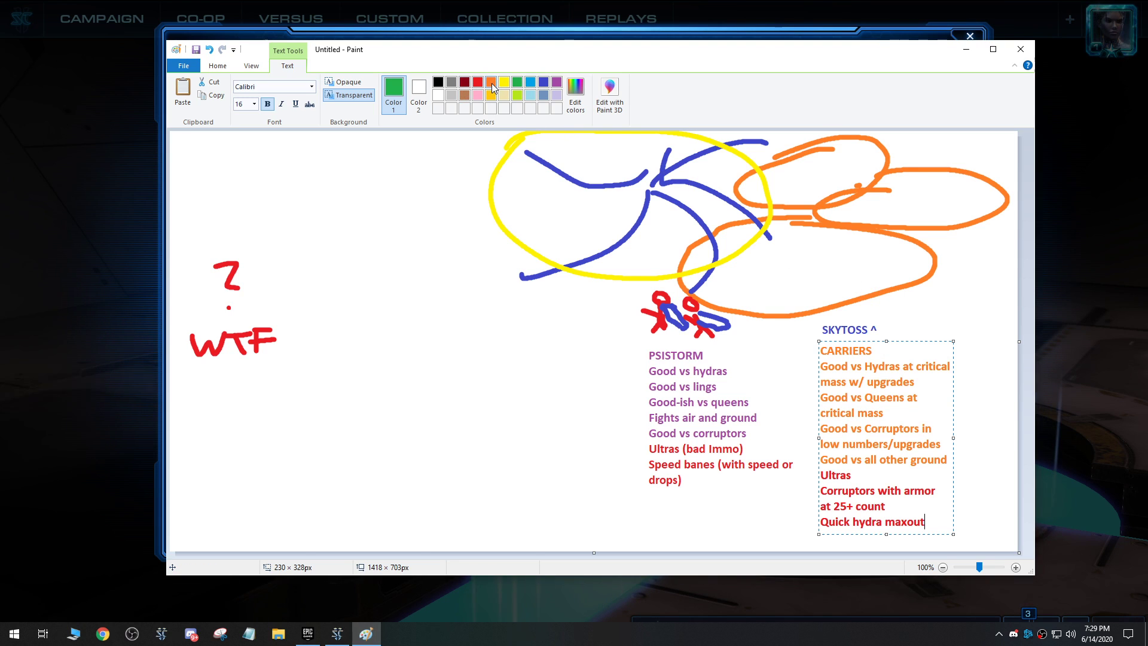
# Dab green brush dots inside the right orange ellipse and below the lower one.
pyautogui.click(220, 69)
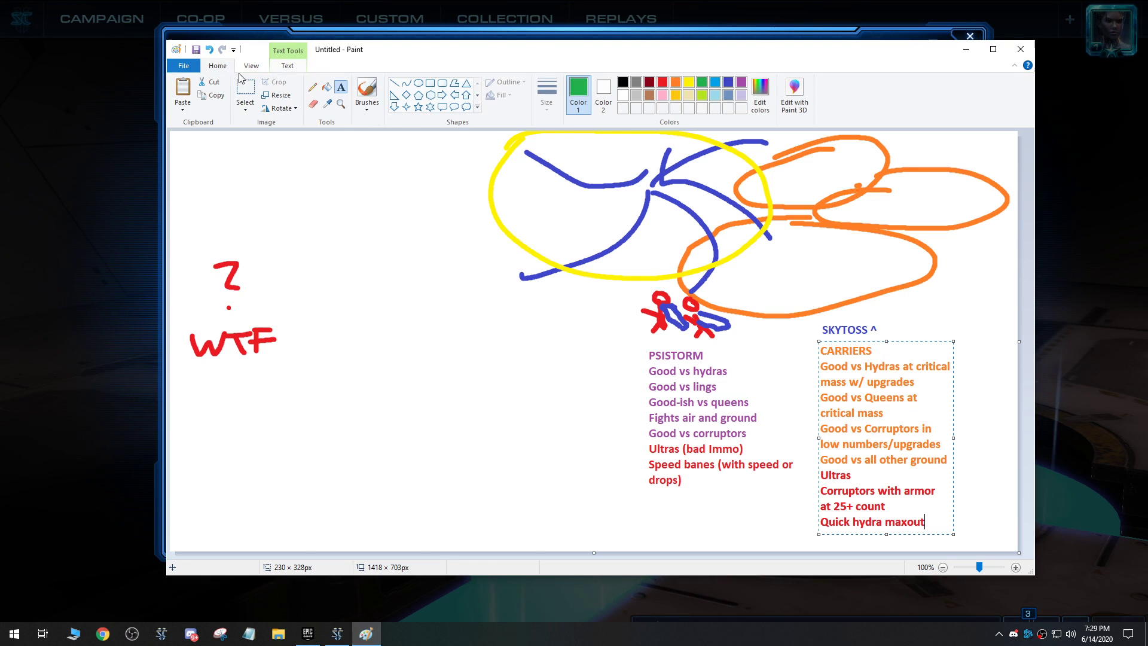
pyautogui.click(367, 90)
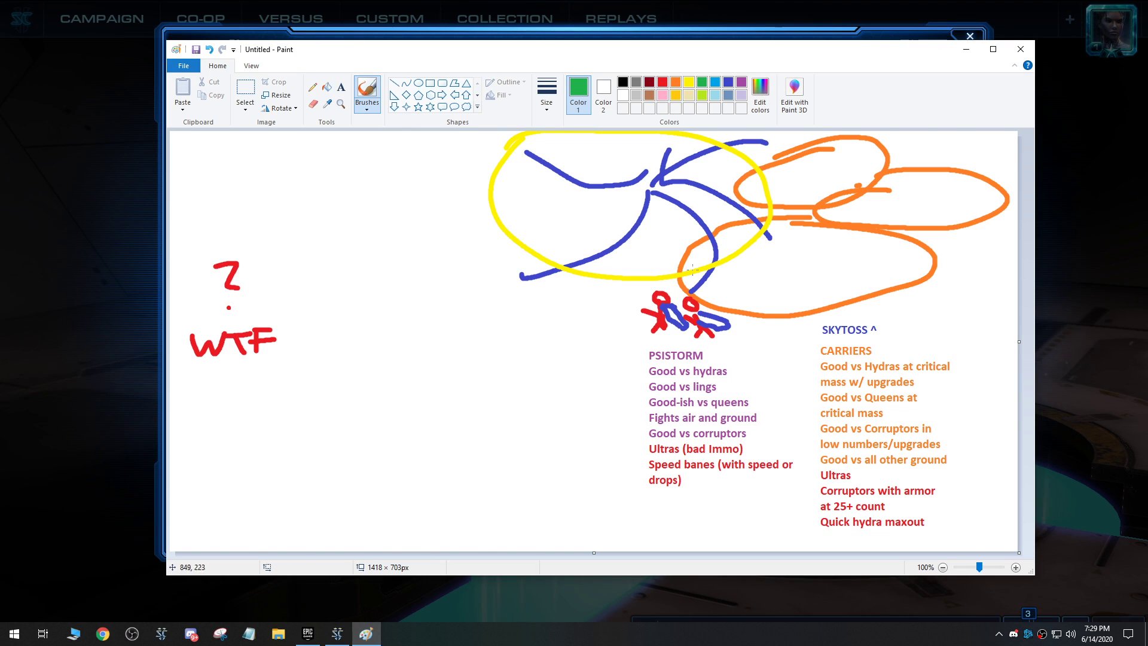
pyautogui.moveTo(902, 296)
pyautogui.mouseDown()
pyautogui.moveTo(941, 308)
pyautogui.moveTo(798, 302)
pyautogui.mouseUp()
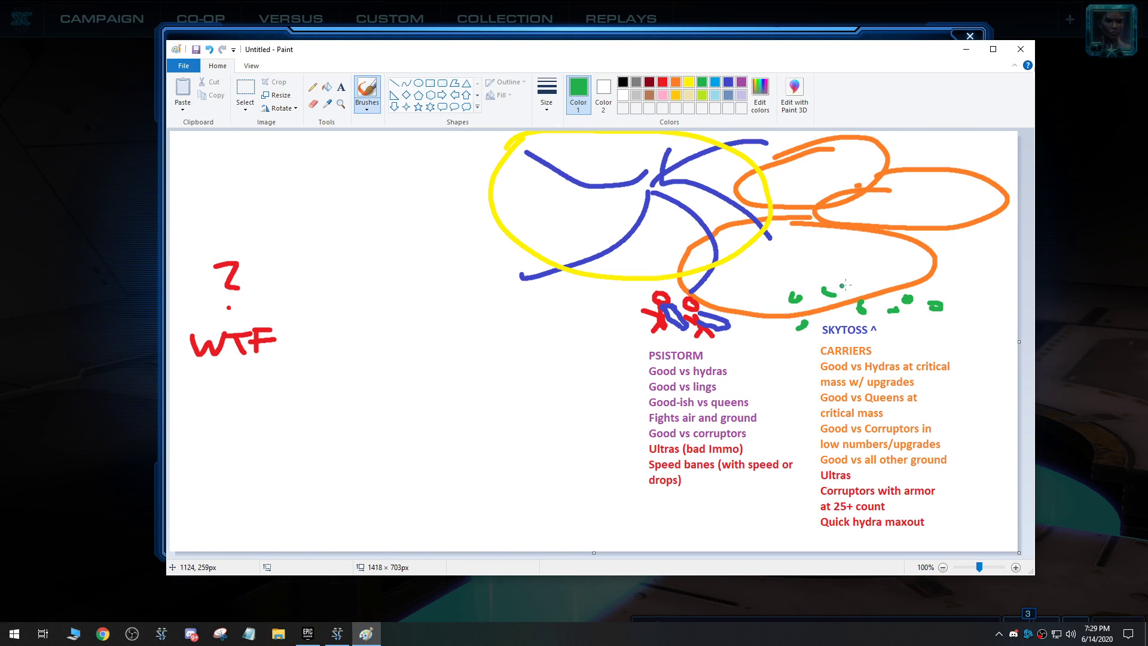
pyautogui.moveTo(882, 201); pyautogui.dragTo(887, 208)
pyautogui.moveTo(971, 209); pyautogui.dragTo(976, 236)
pyautogui.moveTo(995, 242); pyautogui.dragTo(996, 247)
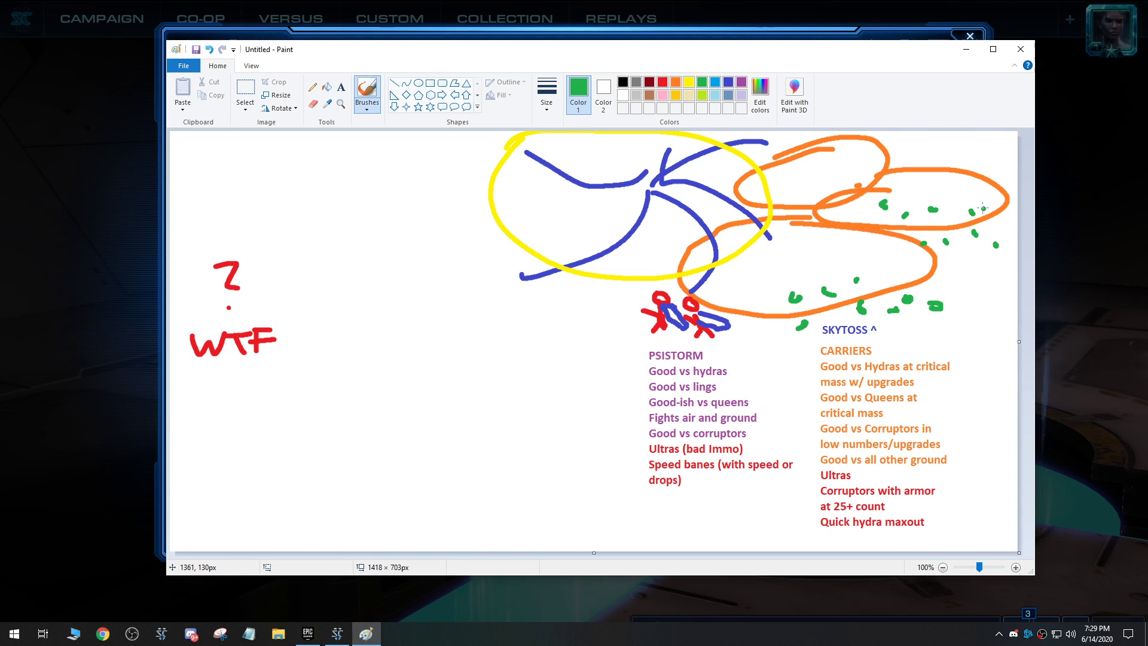
pyautogui.moveTo(977, 203); pyautogui.dragTo(978, 205)
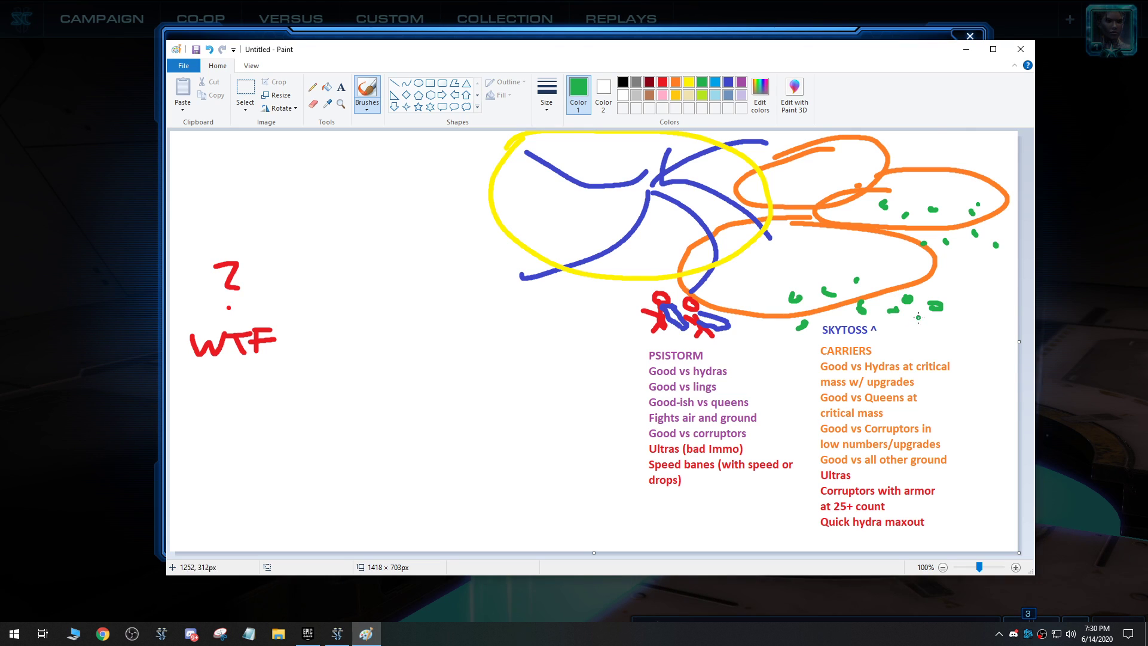
pyautogui.moveTo(912, 54); pyautogui.dragTo(926, 50)
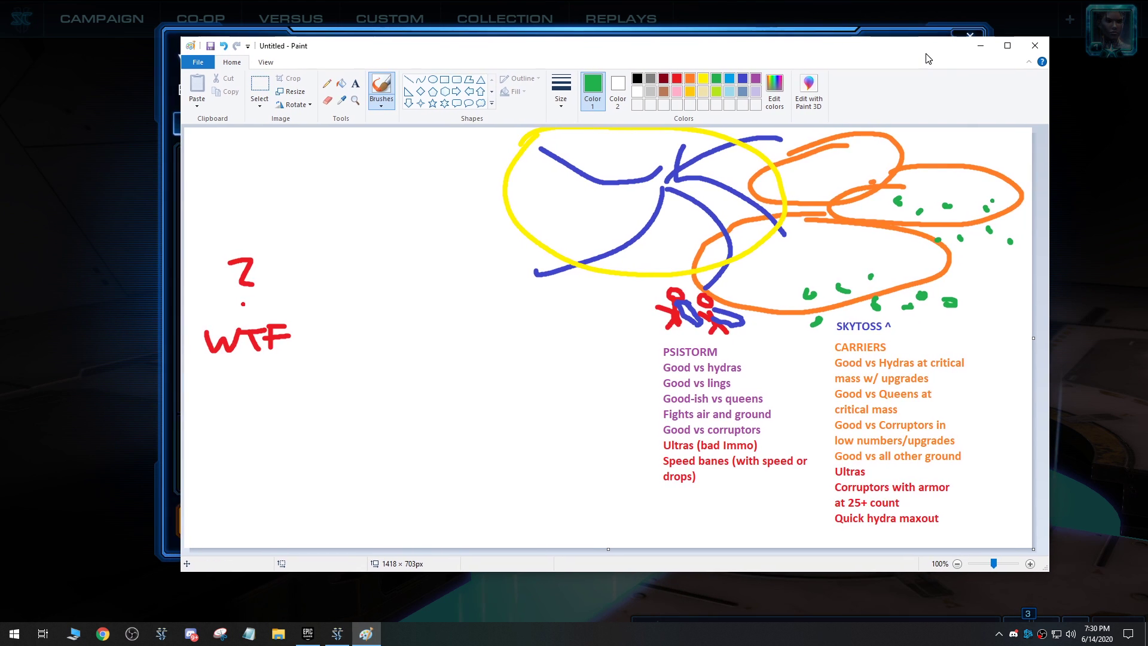
# Erase the red question mark and WTF scribble on the left.
pyautogui.click(327, 100)
pyautogui.moveTo(225, 269); pyautogui.dragTo(227, 296)
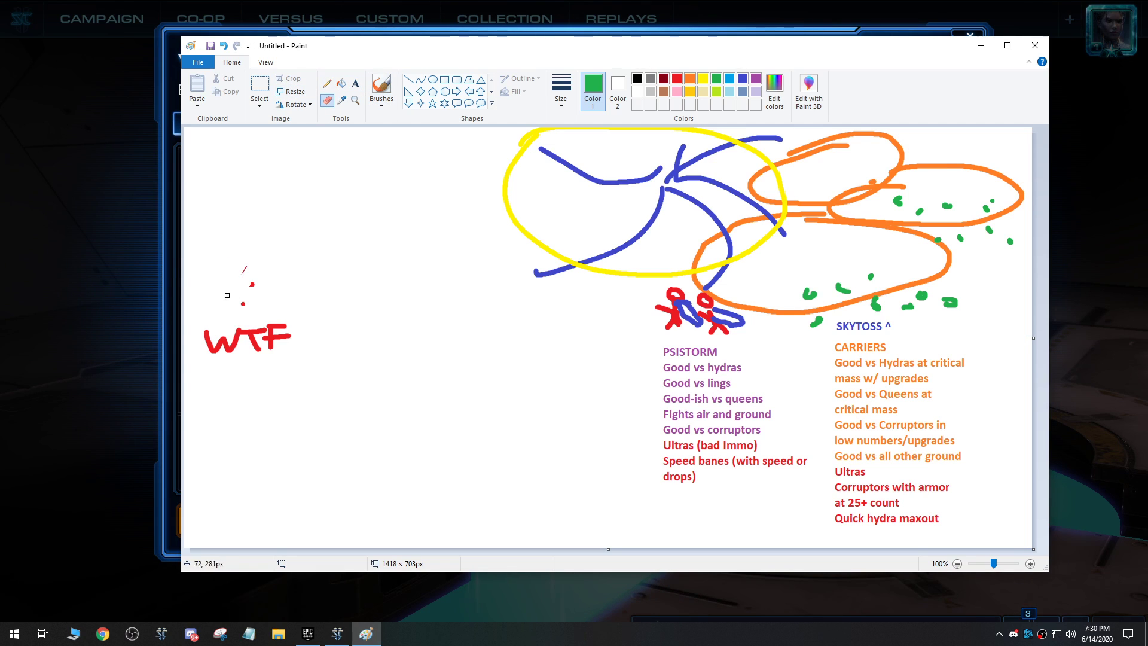
pyautogui.moveTo(205, 341)
pyautogui.mouseDown()
pyautogui.moveTo(267, 330)
pyautogui.moveTo(260, 345)
pyautogui.mouseUp()
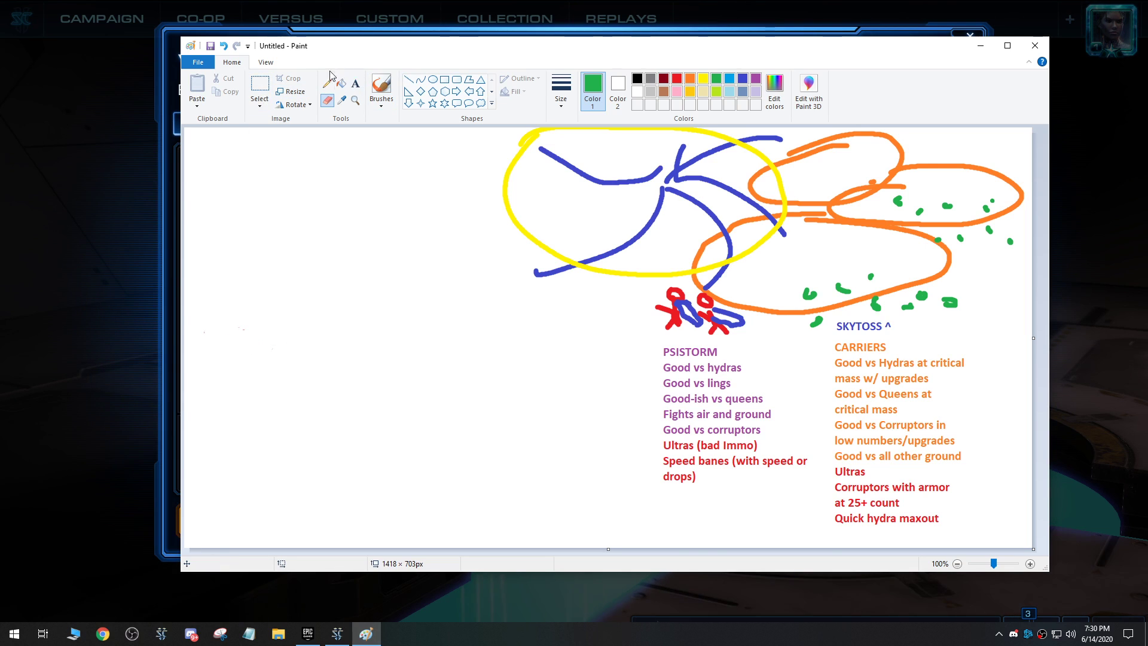
pyautogui.click(355, 84)
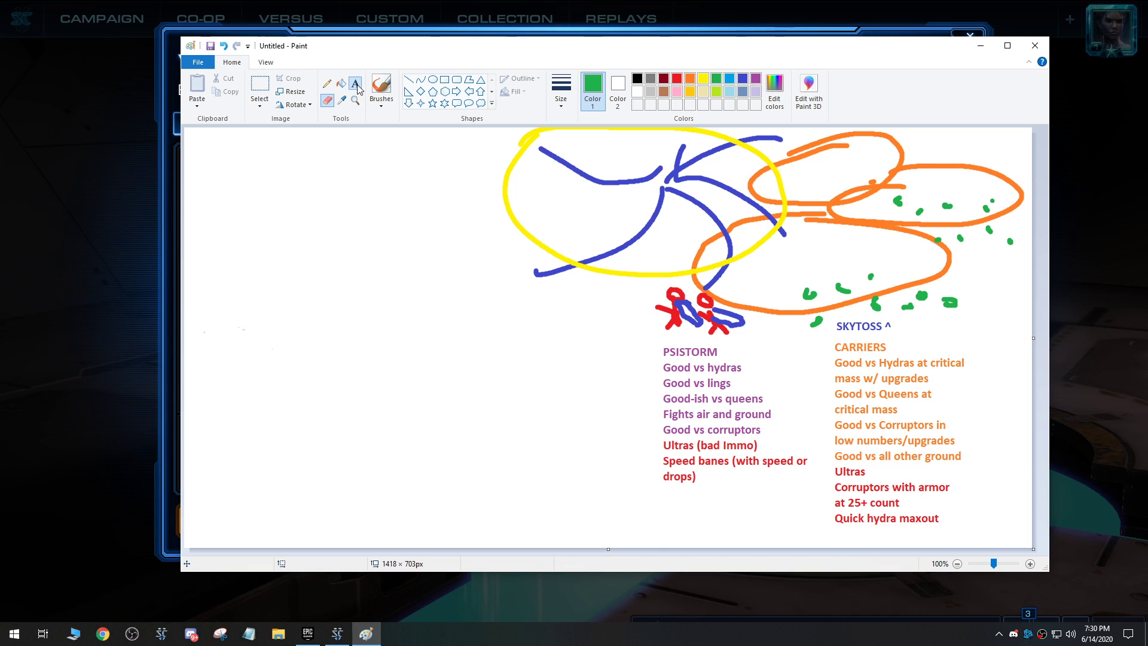
# Add the size-20 green heading 'Solutions? Which is best?' on one line at upper left.
pyautogui.click(206, 188)
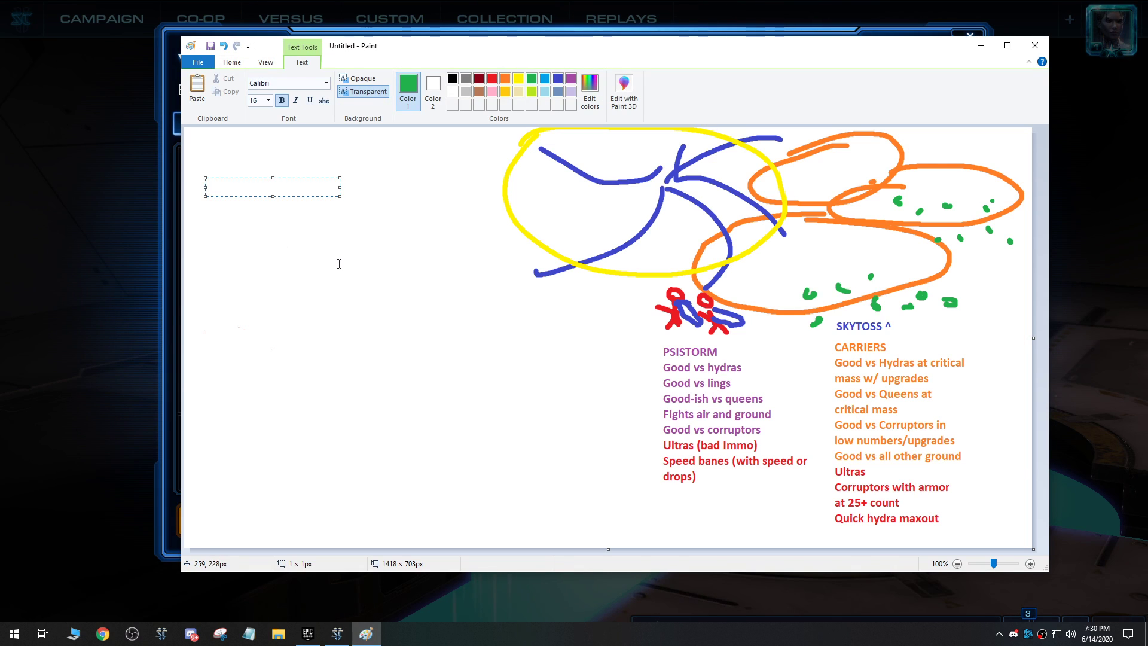
pyautogui.write('Sons? ')
pyautogui.write('Which is')
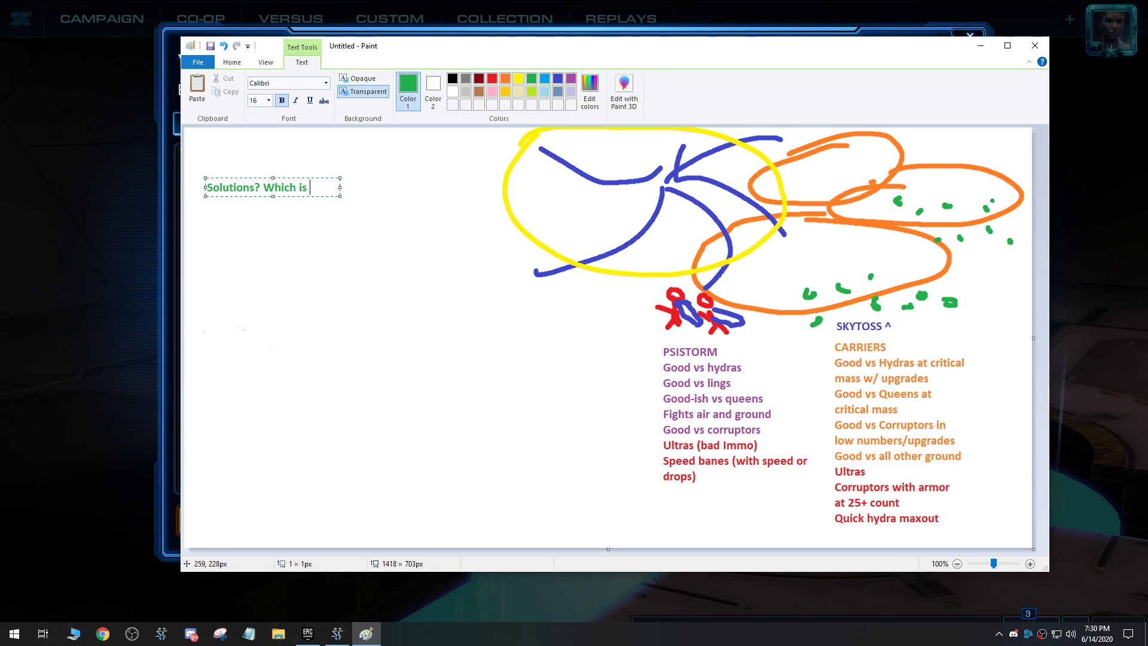
pyautogui.write(' best?')
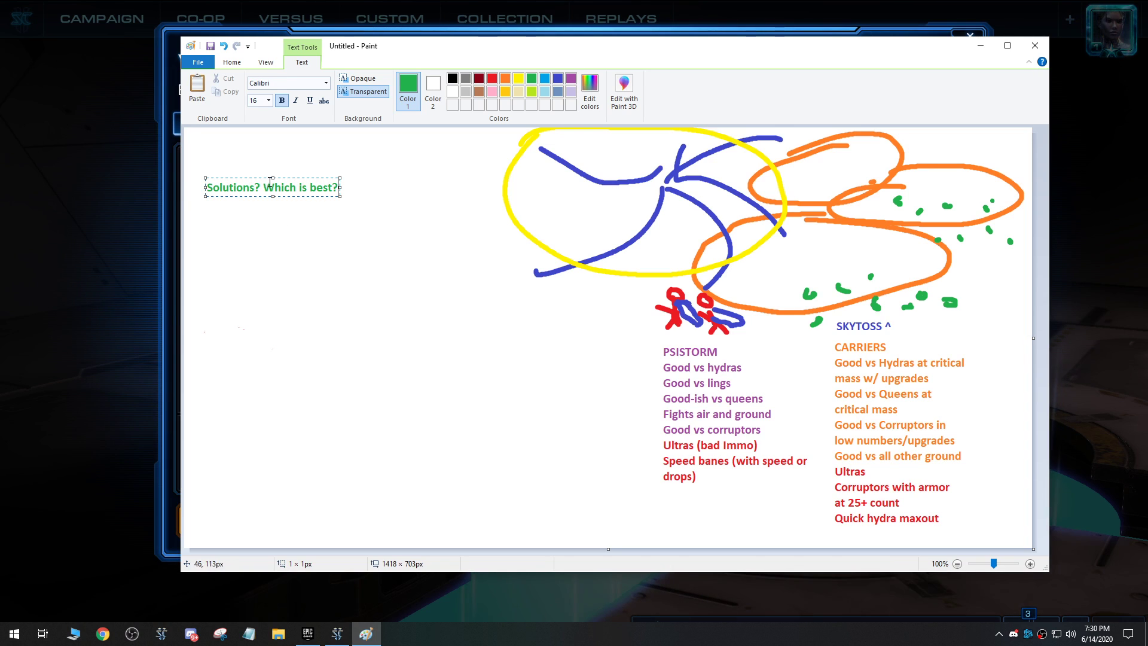
pyautogui.moveTo(292, 181)
pyautogui.mouseDown()
pyautogui.moveTo(295, 156)
pyautogui.moveTo(371, 180)
pyautogui.moveTo(208, 165)
pyautogui.mouseUp()
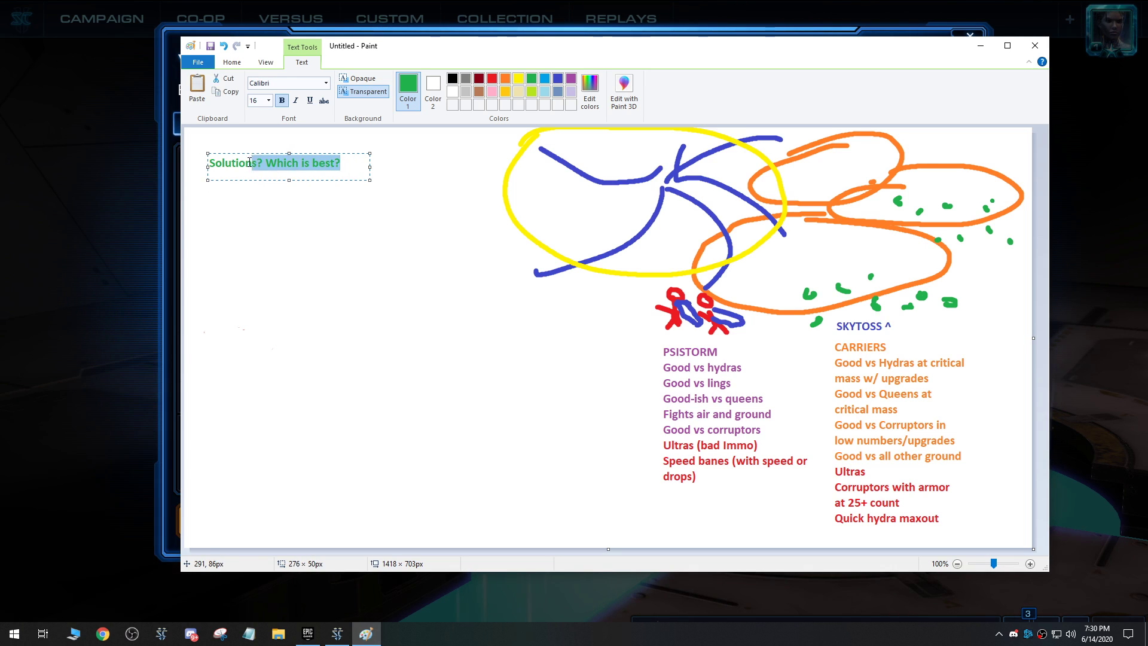
pyautogui.click(271, 100)
pyautogui.click(259, 194)
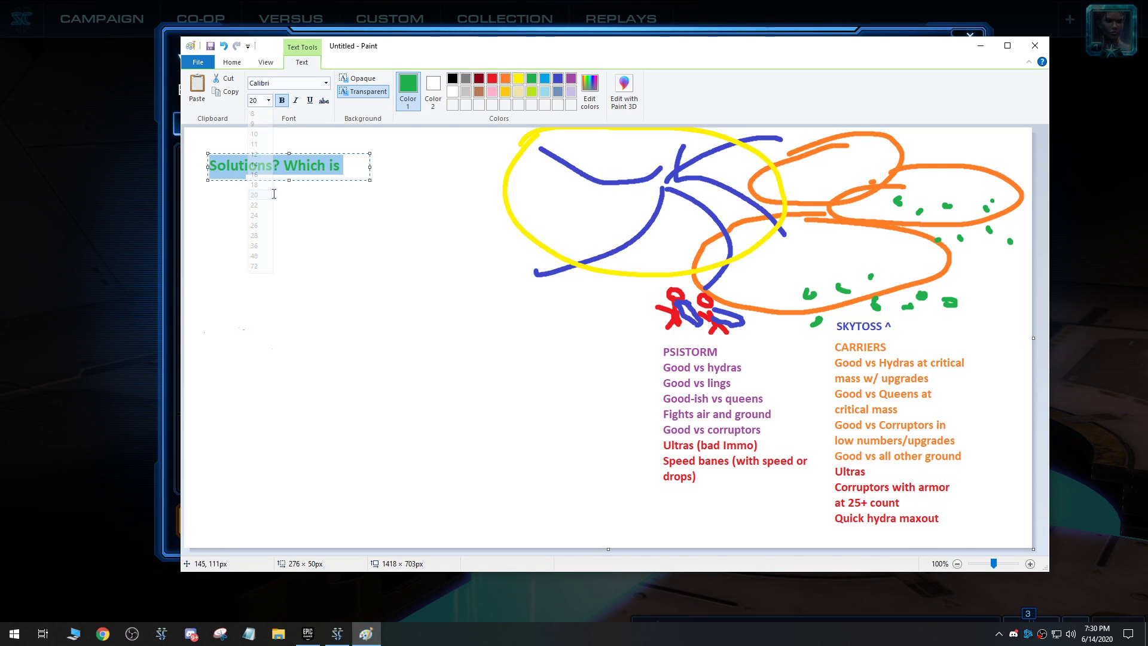
pyautogui.moveTo(370, 170); pyautogui.dragTo(397, 167)
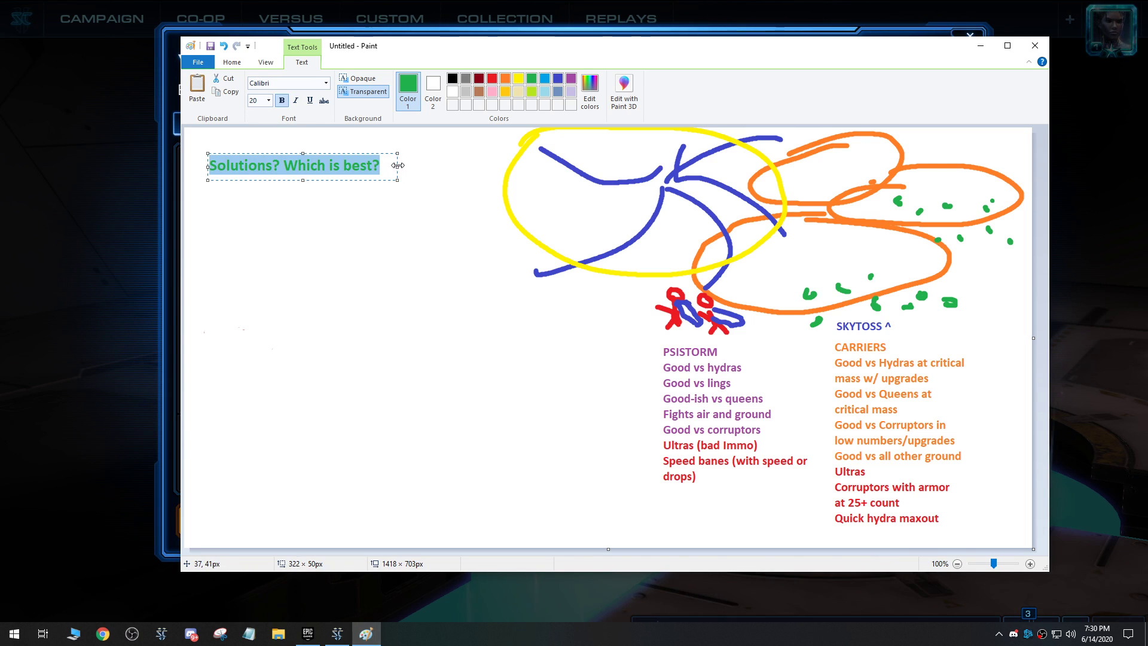
pyautogui.click(360, 218)
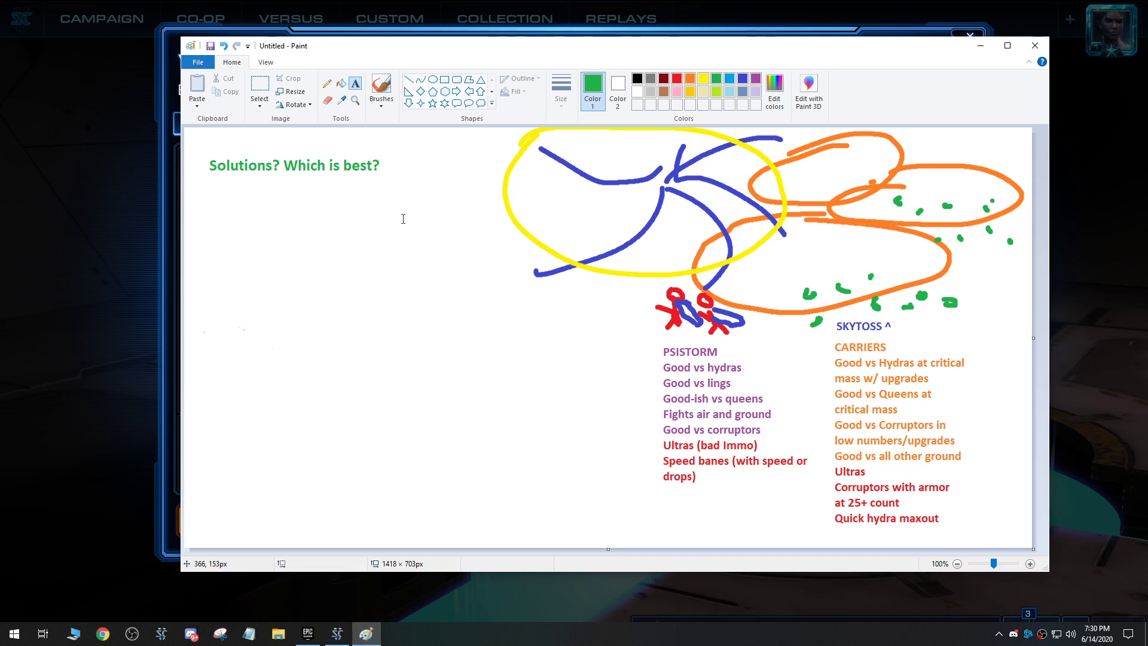
pyautogui.click(226, 193)
# Position the new text box lower-left and set the text colour to indigo blue.
pyautogui.moveTo(358, 193); pyautogui.dragTo(339, 191)
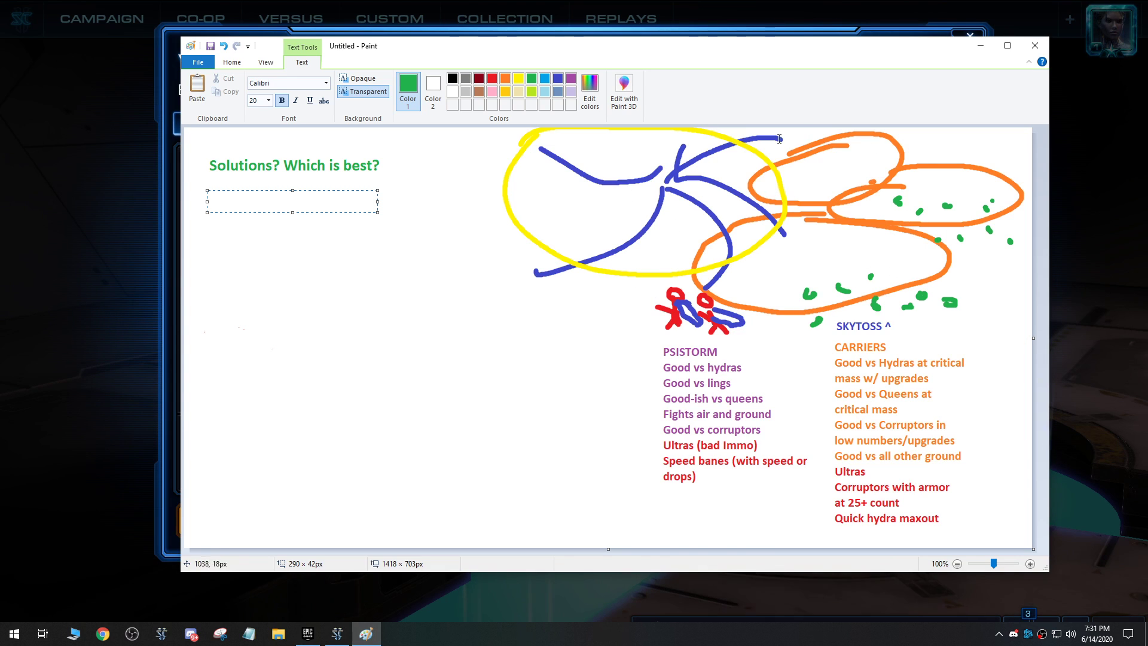
pyautogui.moveTo(263, 191); pyautogui.dragTo(244, 199)
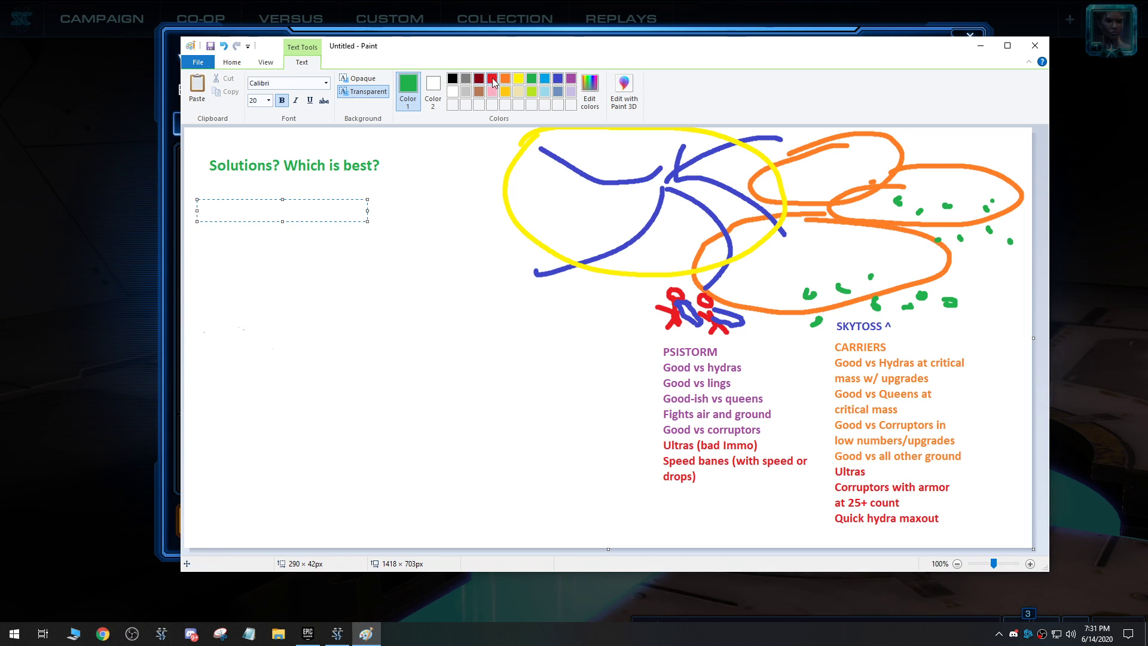
pyautogui.click(570, 79)
pyautogui.click(558, 80)
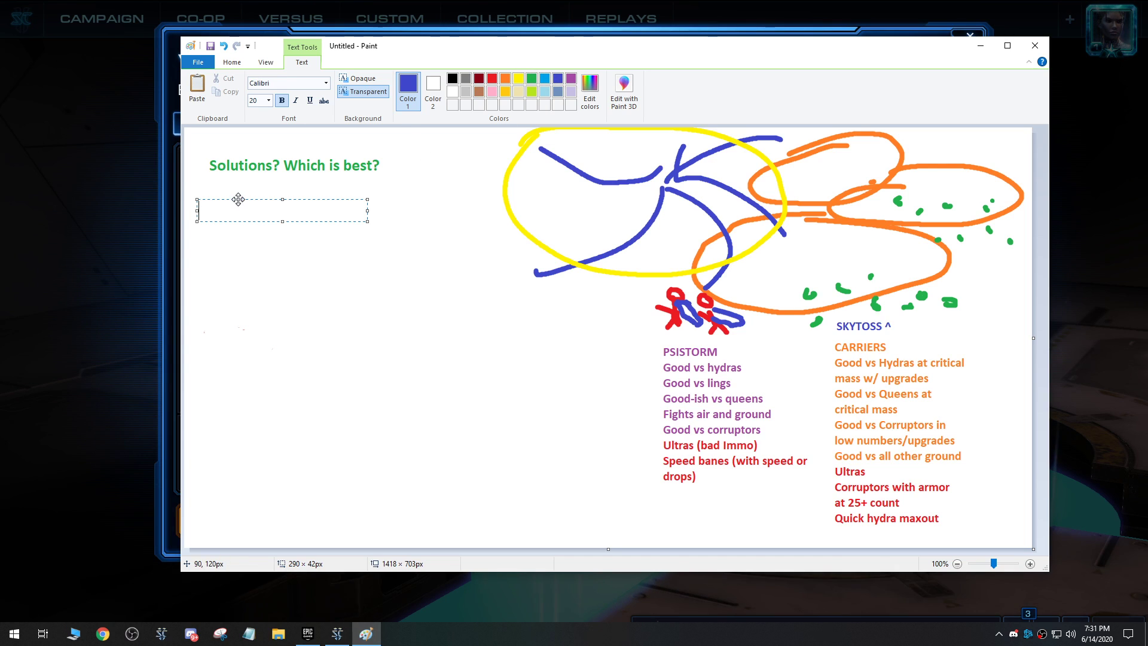
pyautogui.moveTo(239, 200); pyautogui.dragTo(241, 206)
pyautogui.write('st')
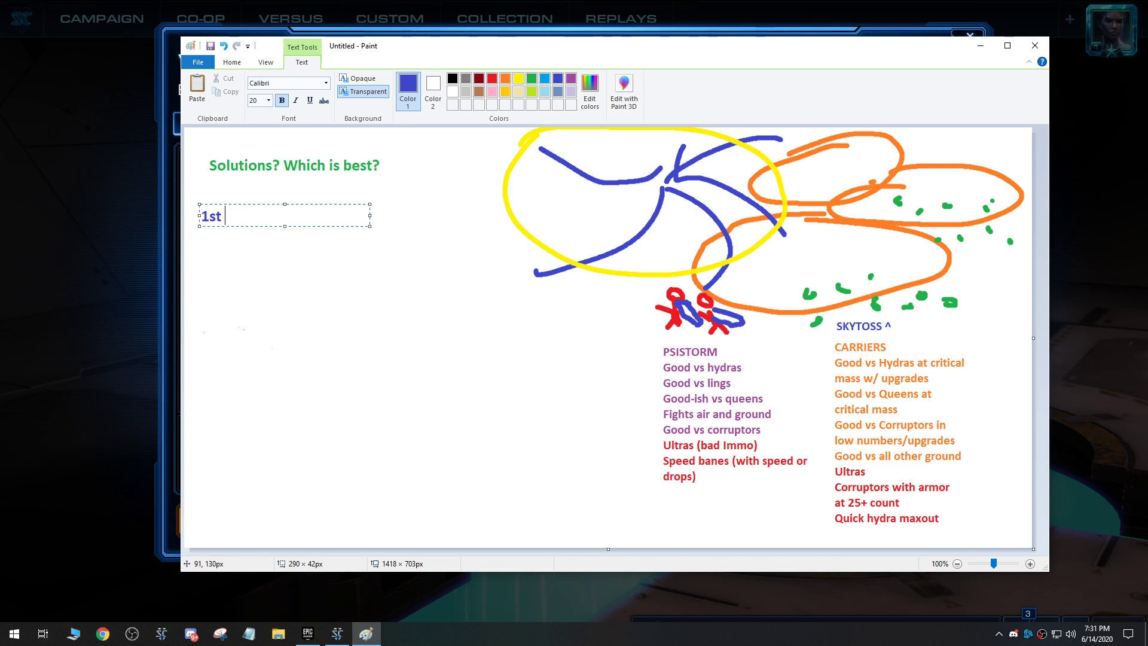
pyautogui.write(' Maxout')
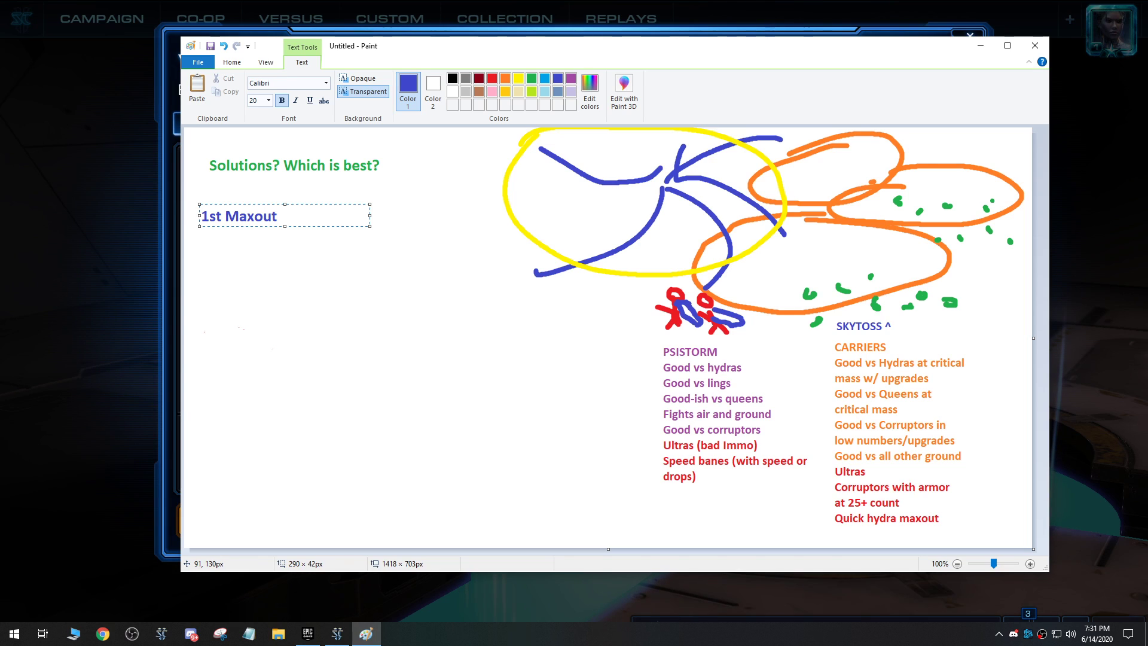
pyautogui.write(': Hydra/')
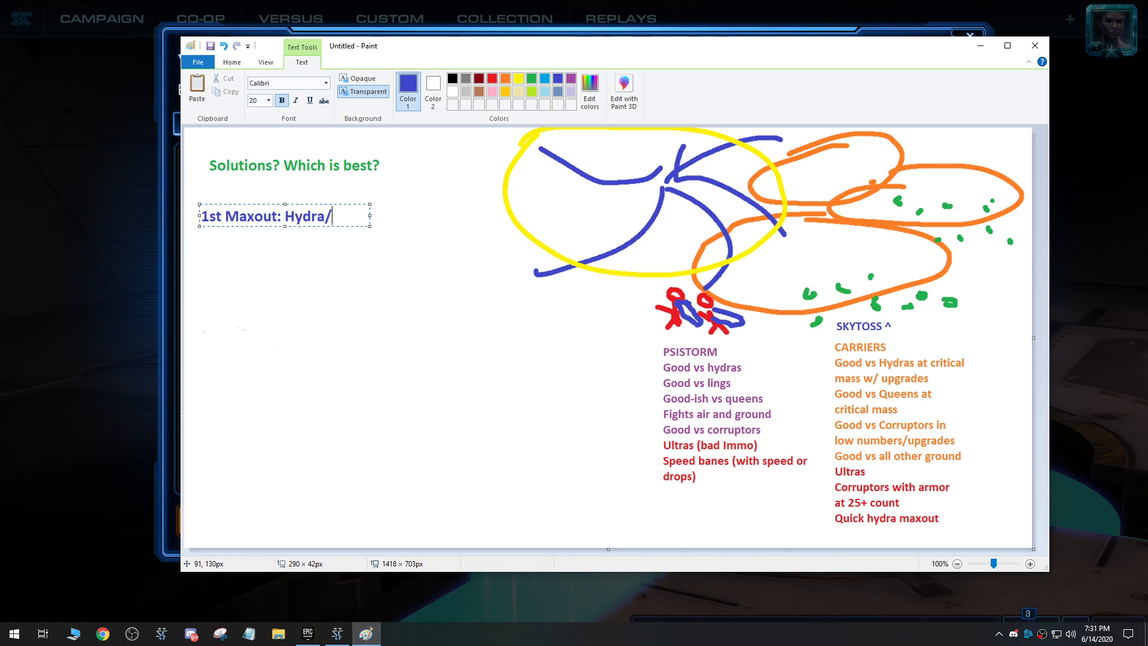
pyautogui.write('Ling/Bane to')
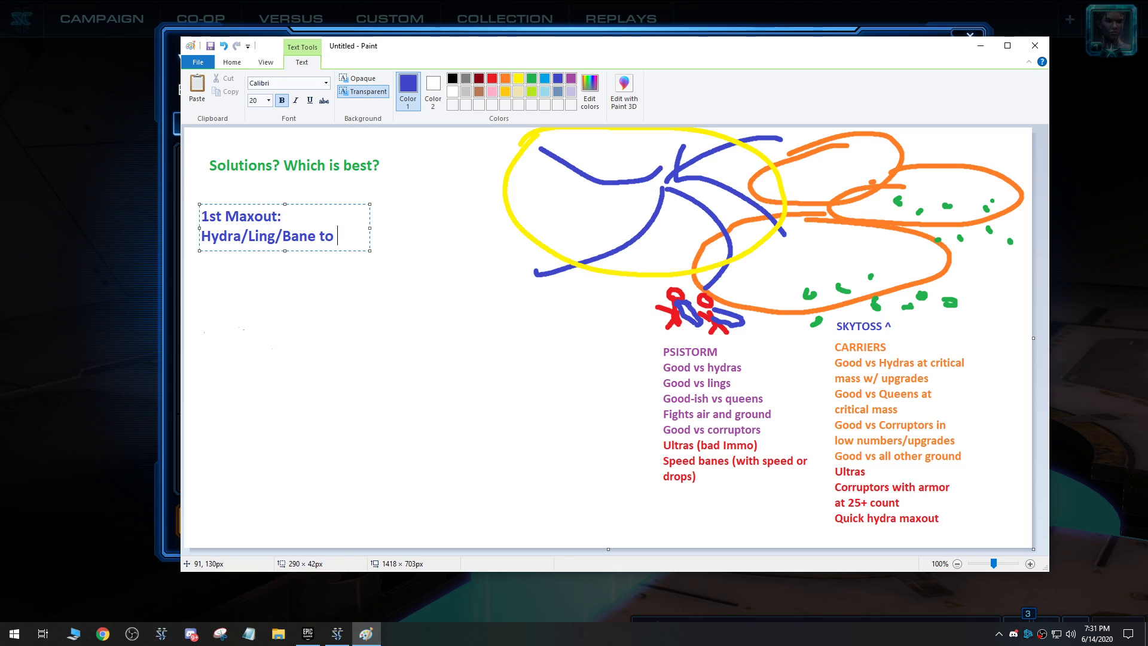
pyautogui.write(' survive and ge')
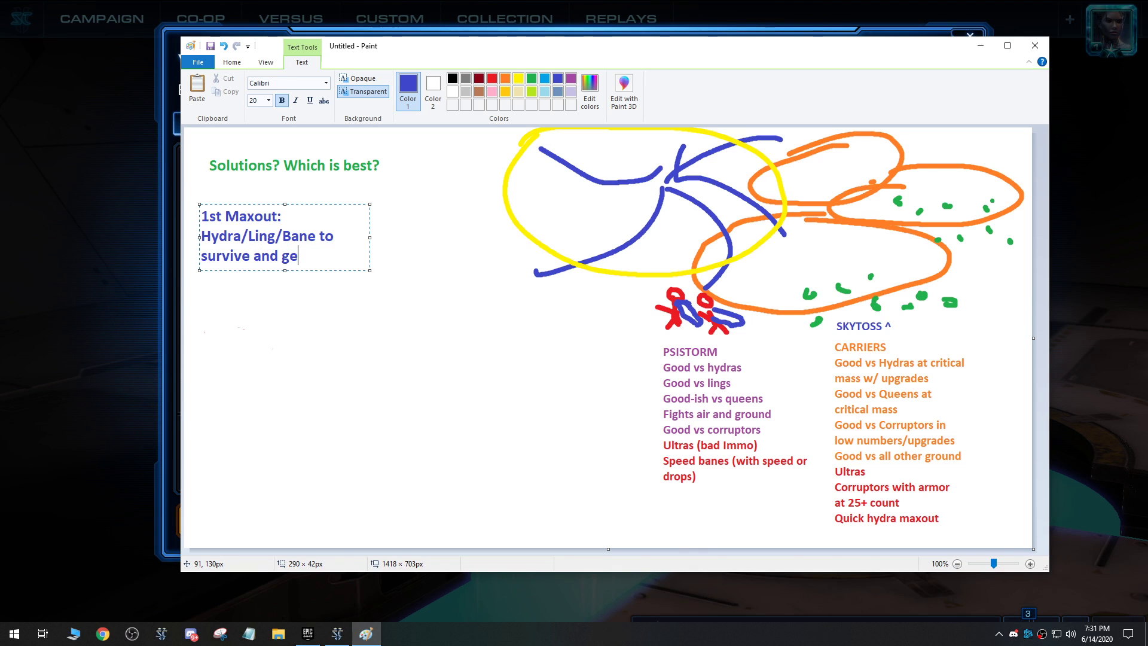
pyautogui.write('t hive')
# Type the 2nd Maxout (Broodlord + All queens + Hydras, muta def) and 3rd Maxout (Ultra/Hydra/Queen/Spore) lines.
pyautogui.press('Return')
pyautogui.write('2nd')
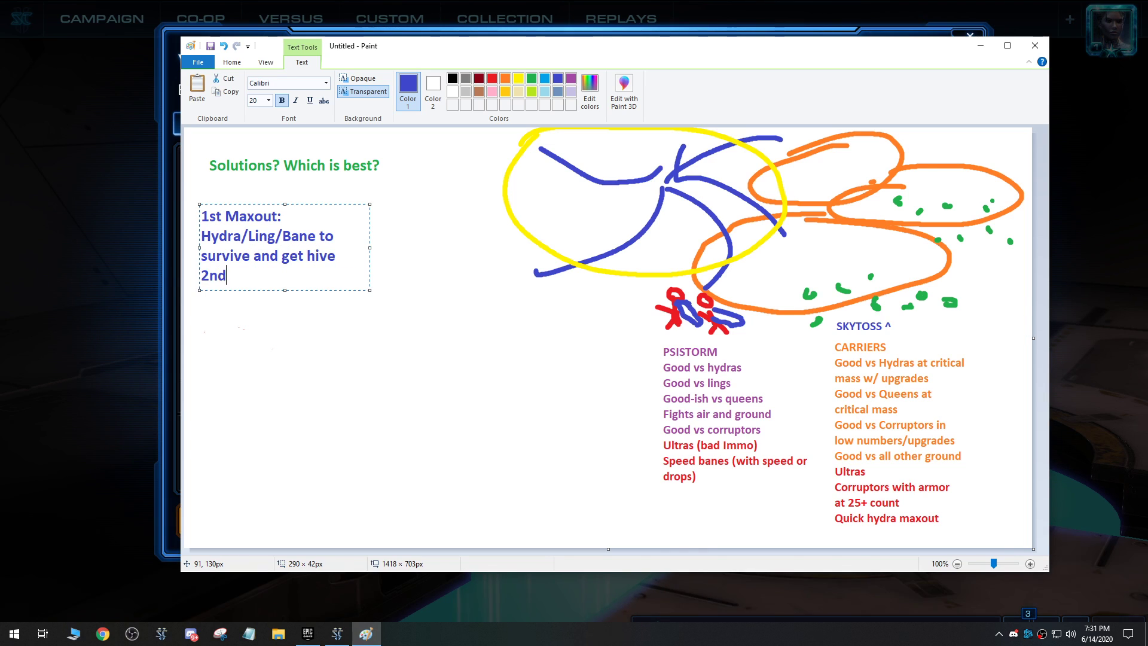
pyautogui.write(' Maxout:')
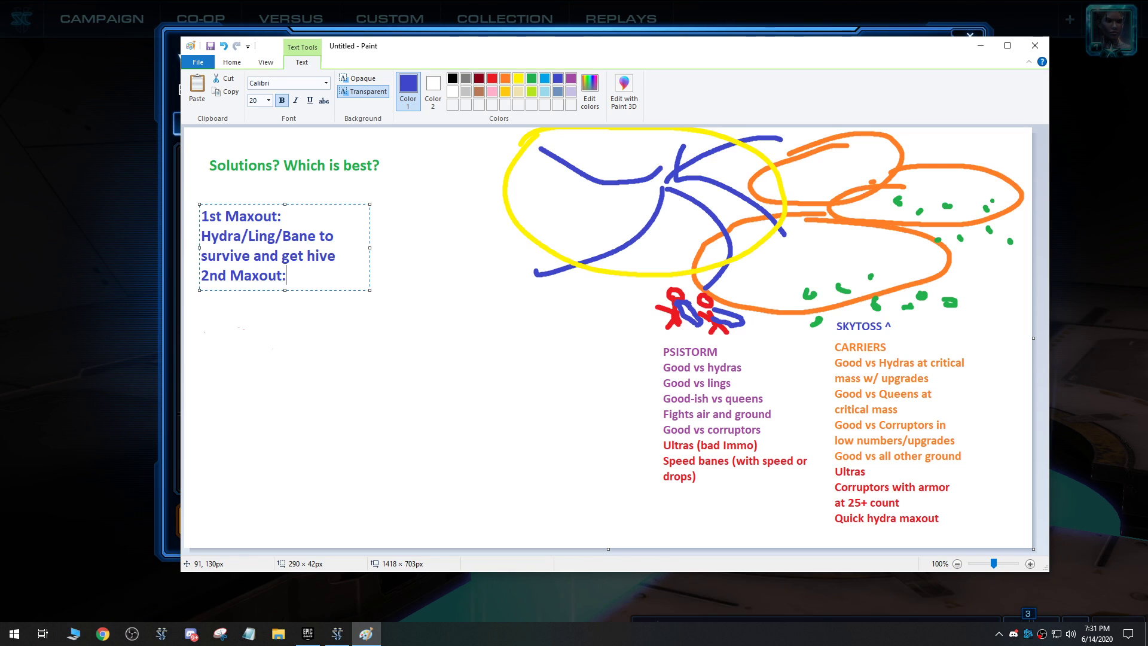
pyautogui.press('Return')
pyautogui.write('Brood')
pyautogui.write('ord')
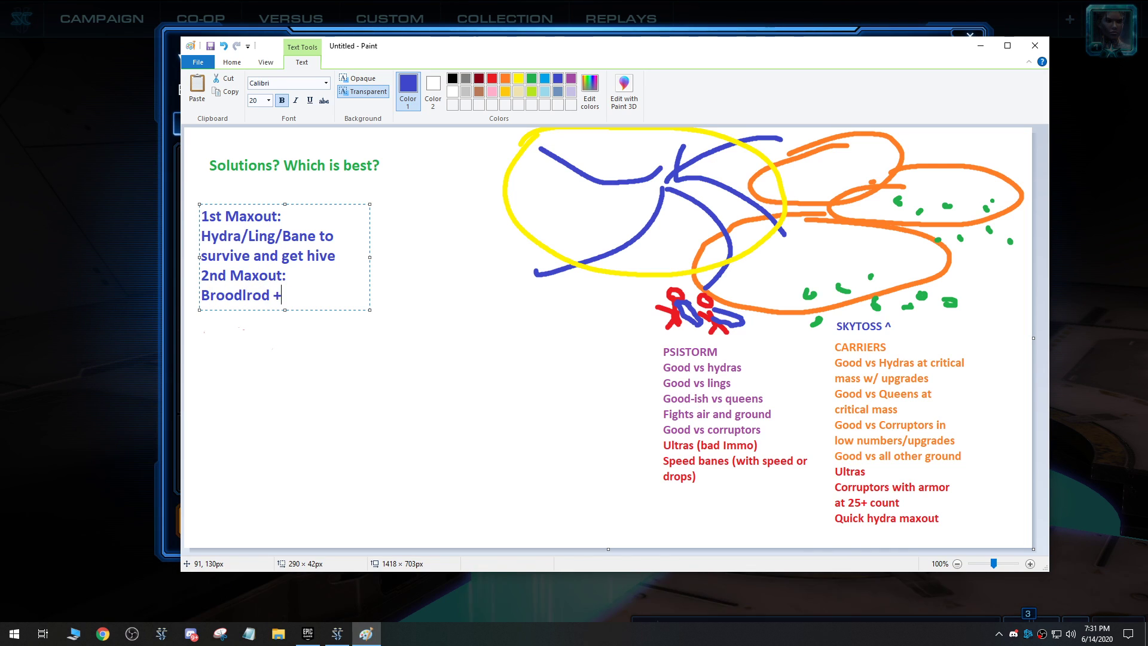
pyautogui.press('BackSpace')
pyautogui.press('BackSpace')
pyautogui.press('BackSpace')
pyautogui.press('BackSpace')
pyautogui.write('lord + Al')
pyautogui.write('l queens + Hydras')
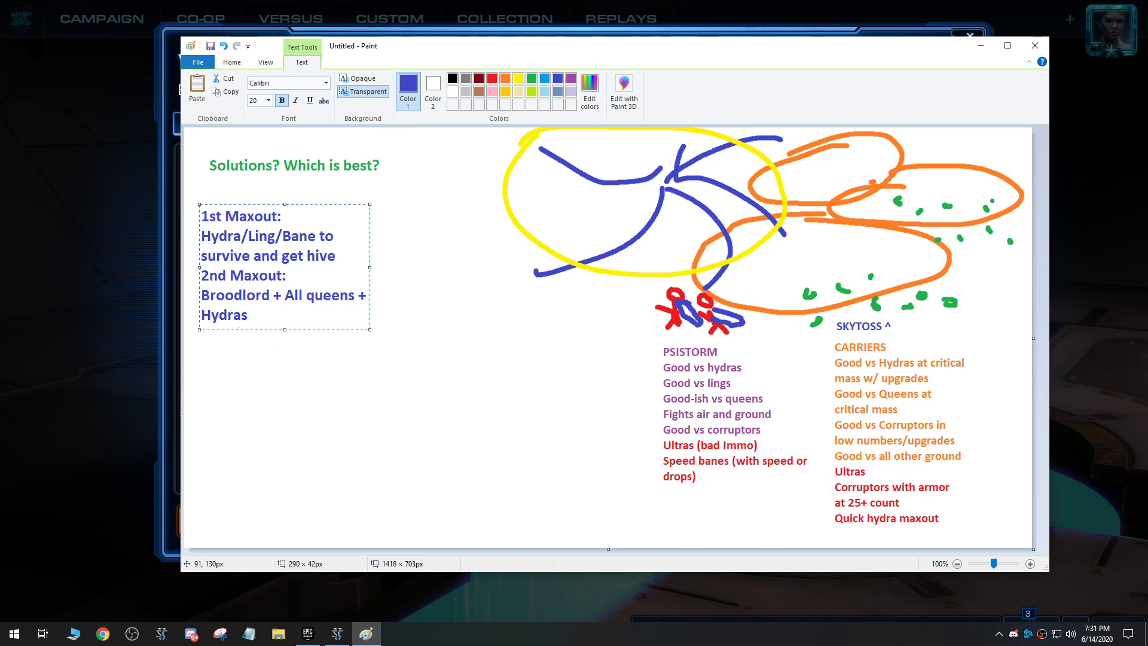
pyautogui.write(' with mu')
pyautogui.write('te')
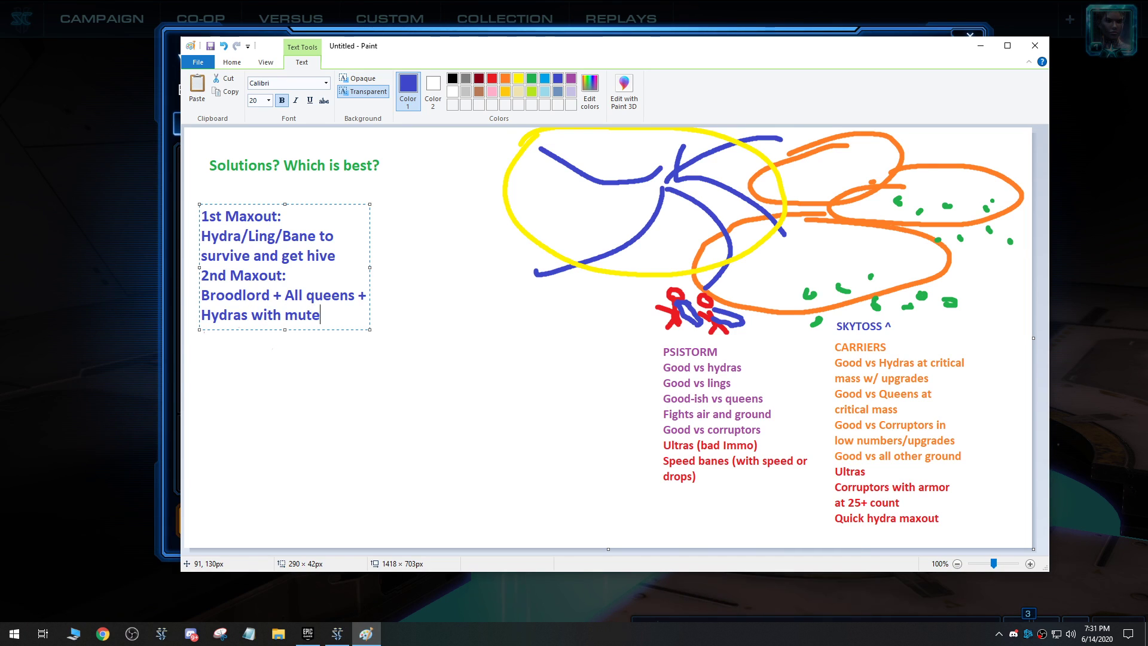
pyautogui.press('BackSpace')
pyautogui.write('a def')
pyautogui.press('Return')
pyautogui.write('Maxou')
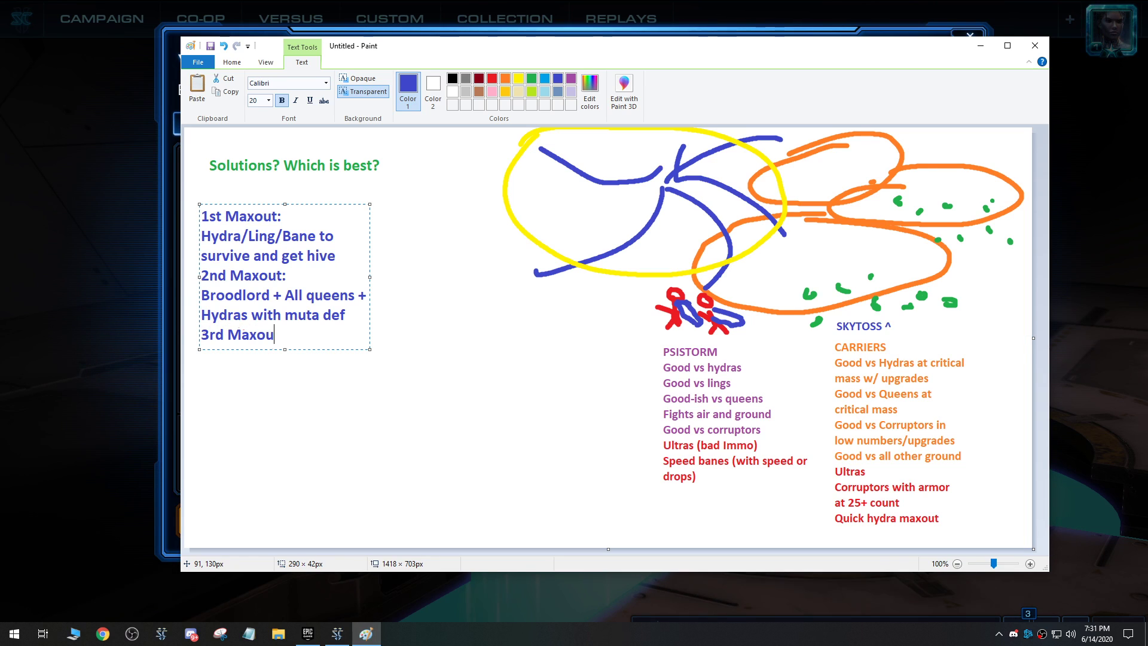
pyautogui.write('t: Ultra/')
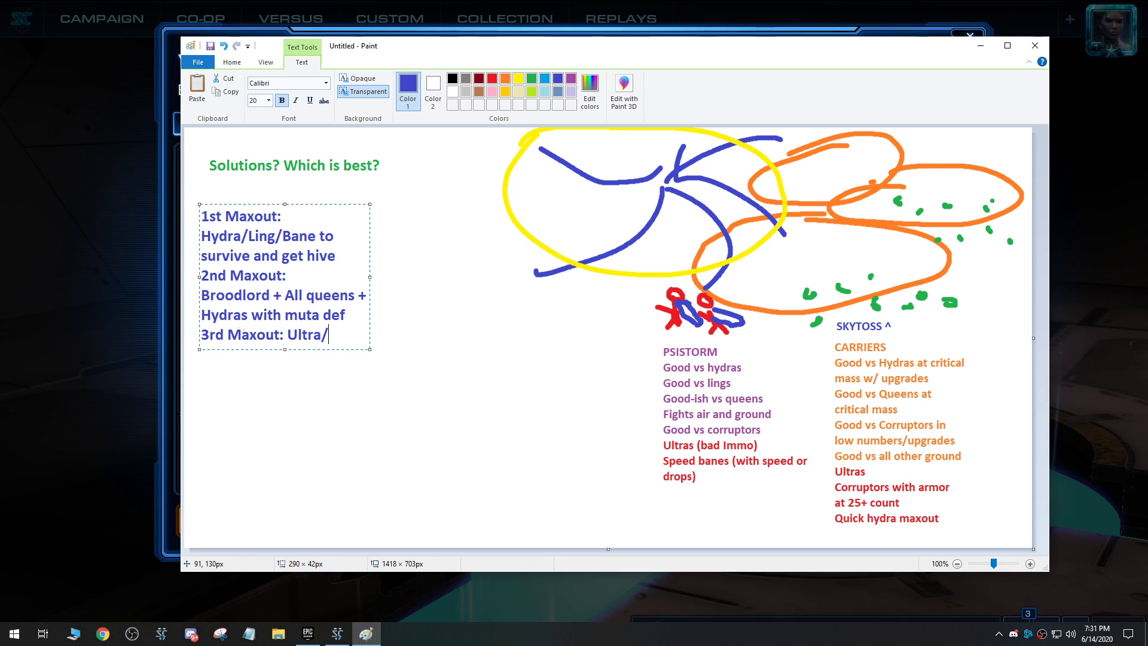
pyautogui.write('Hydra/queen')
pyautogui.press('BackSpace')
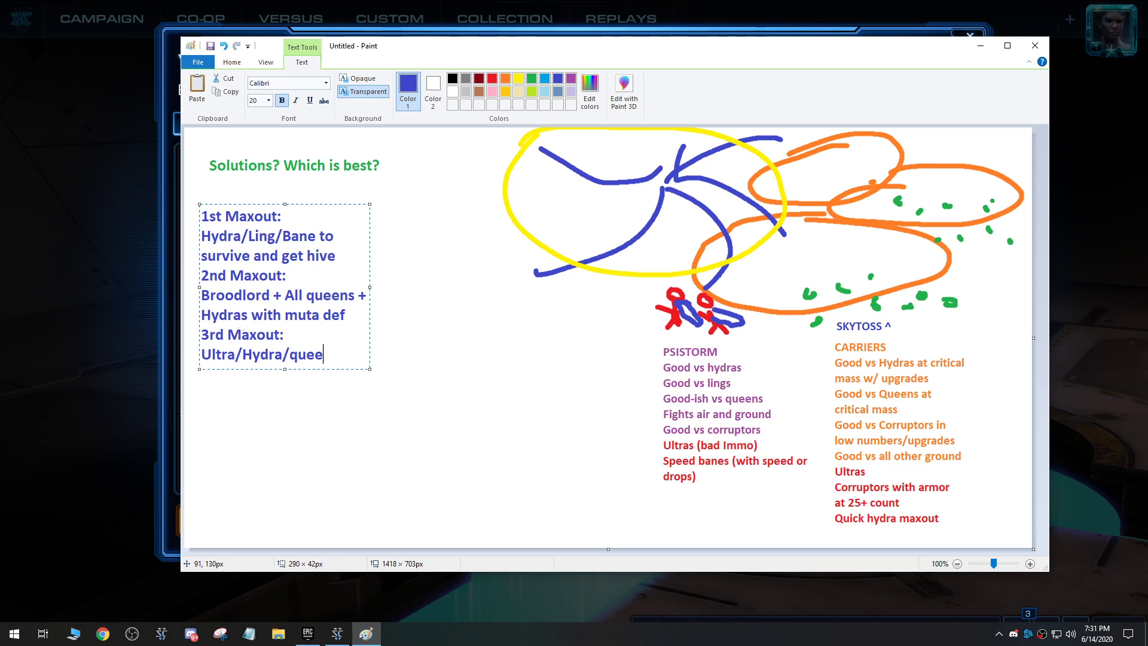
pyautogui.press('BackSpace')
pyautogui.press('BackSpace')
pyautogui.press('BackSpace')
pyautogui.write('/Spore')
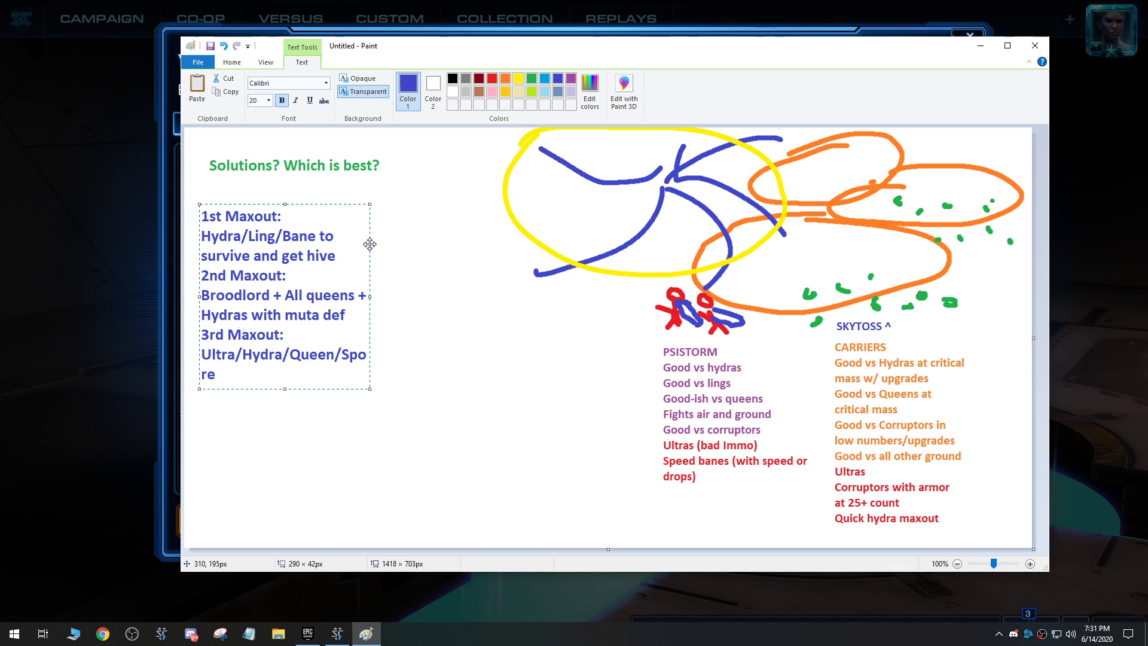
pyautogui.moveTo(372, 243); pyautogui.dragTo(378, 282)
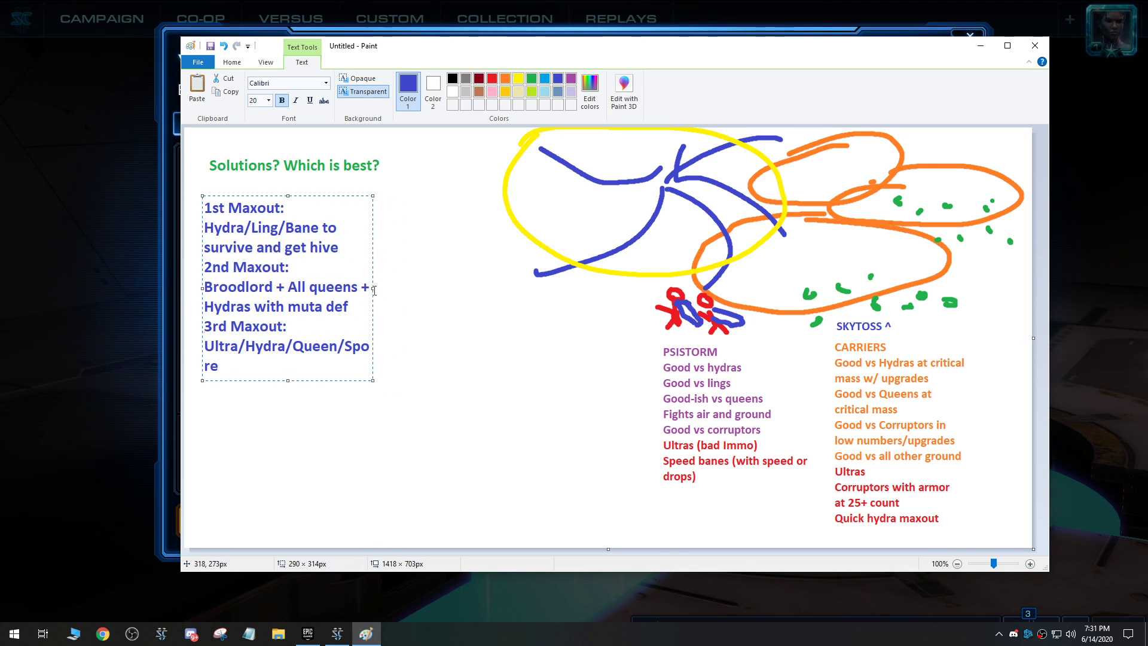
# Widen the maxout text box and add a blank line after the 1st Maxout.
pyautogui.moveTo(374, 288); pyautogui.dragTo(436, 283)
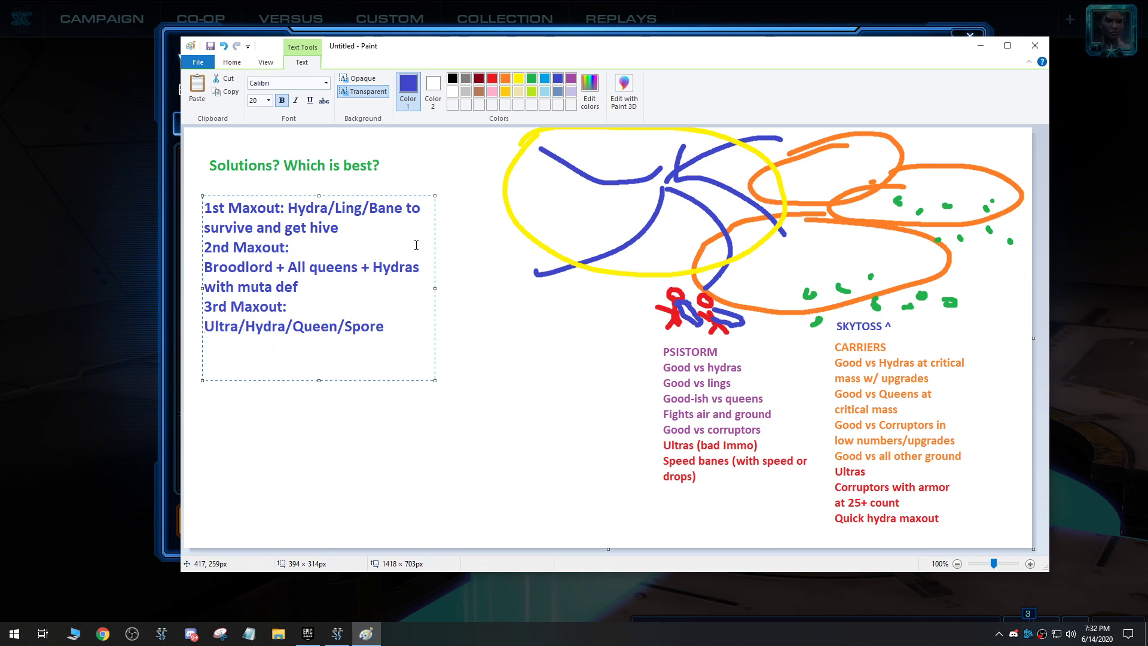
pyautogui.press('Return')
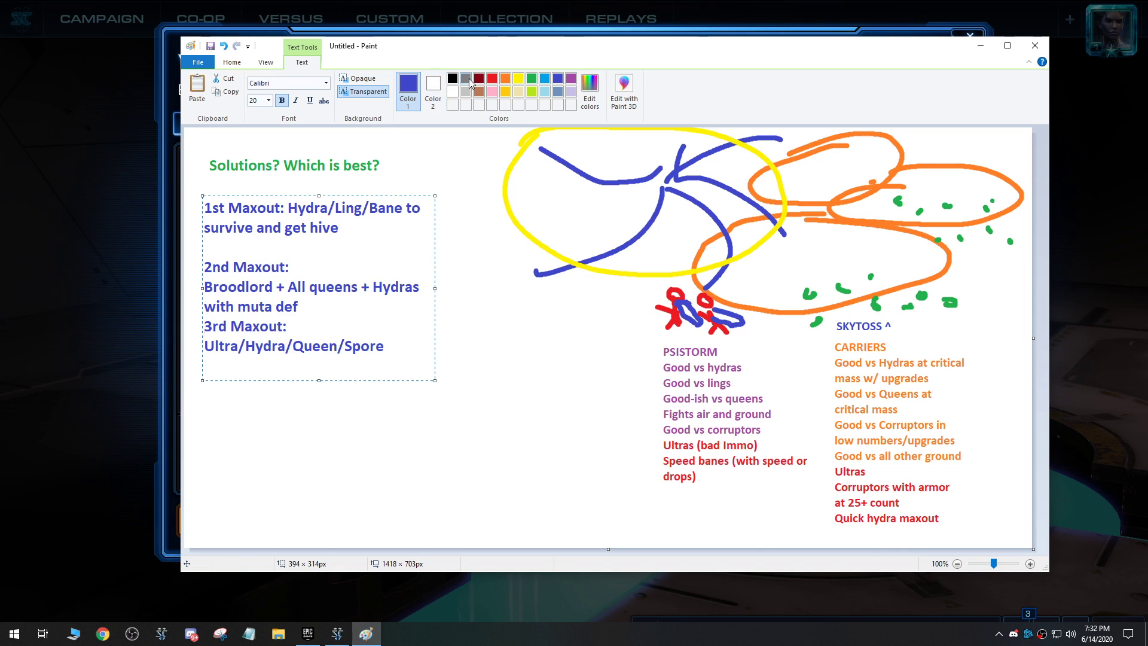
# Add light-blue lines '1 = Hydra/ling/bane on creep' and '2 = Ling/bane bust protoss nat', fixing 'Hydral'.
pyautogui.click(531, 79)
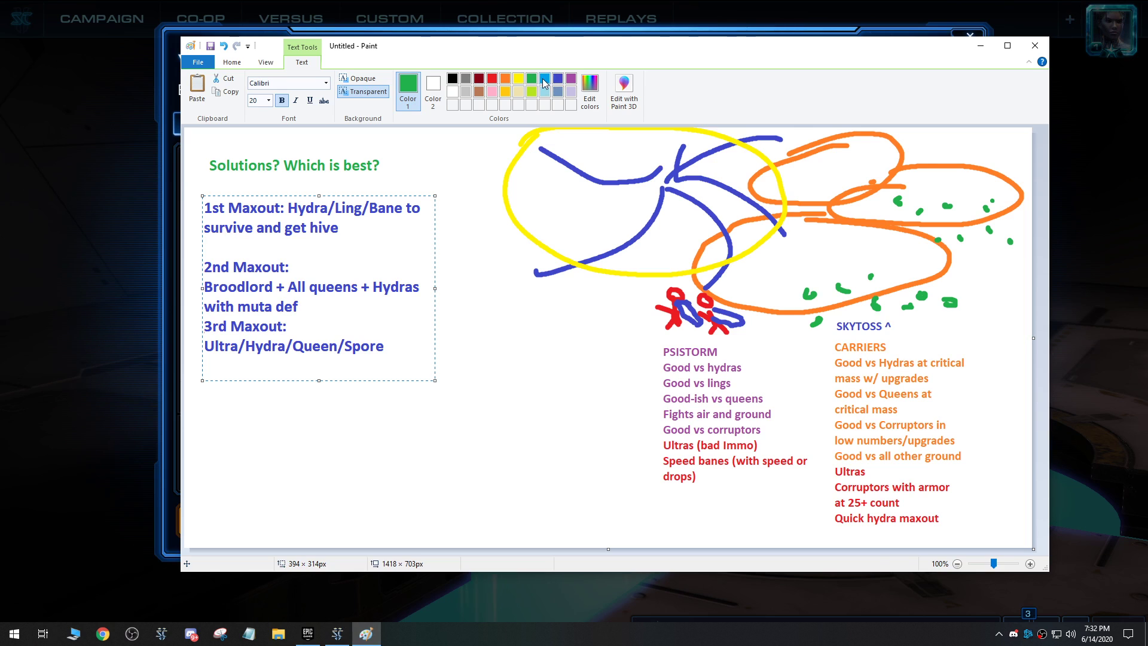
pyautogui.click(544, 80)
pyautogui.write('1')
pyautogui.write(' = Hyd')
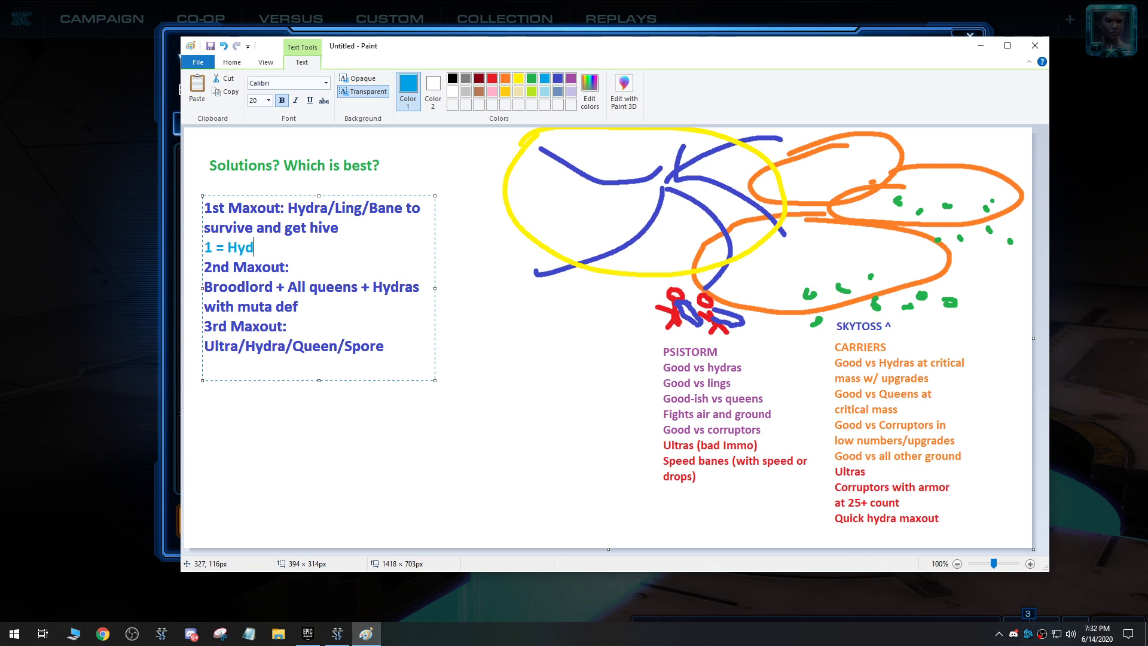
pyautogui.write('rali')
pyautogui.write('ling/')
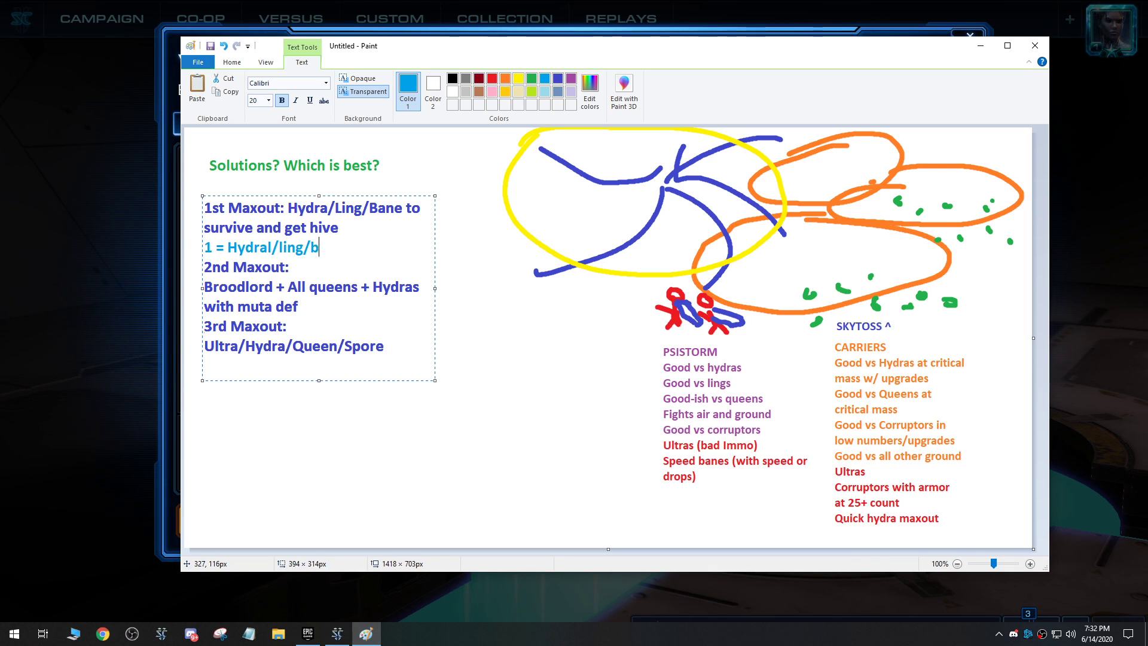
pyautogui.write('bane oncreep')
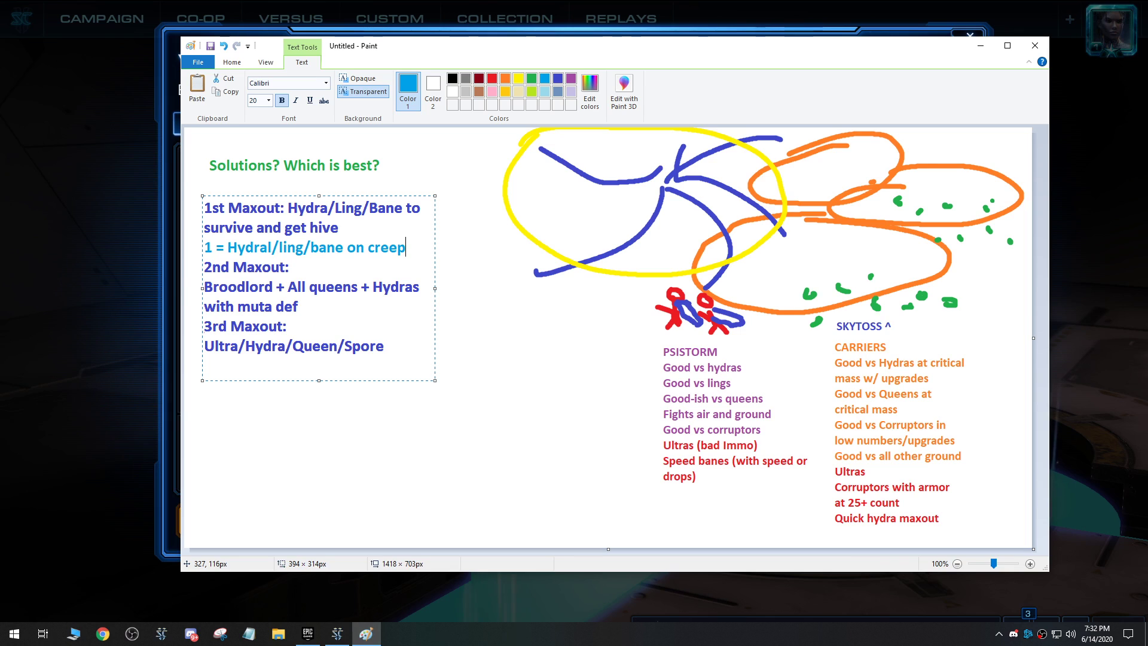
pyautogui.press('Return')
pyautogui.write('2')
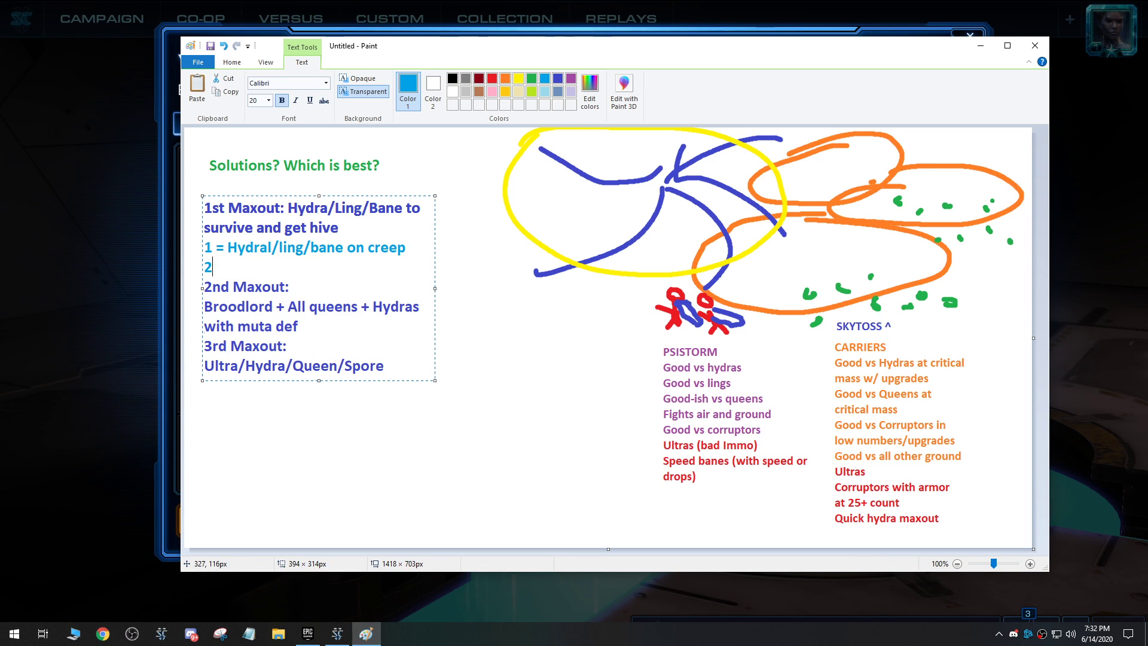
pyautogui.write('.  =')
pyautogui.write(' Ling/bane bu')
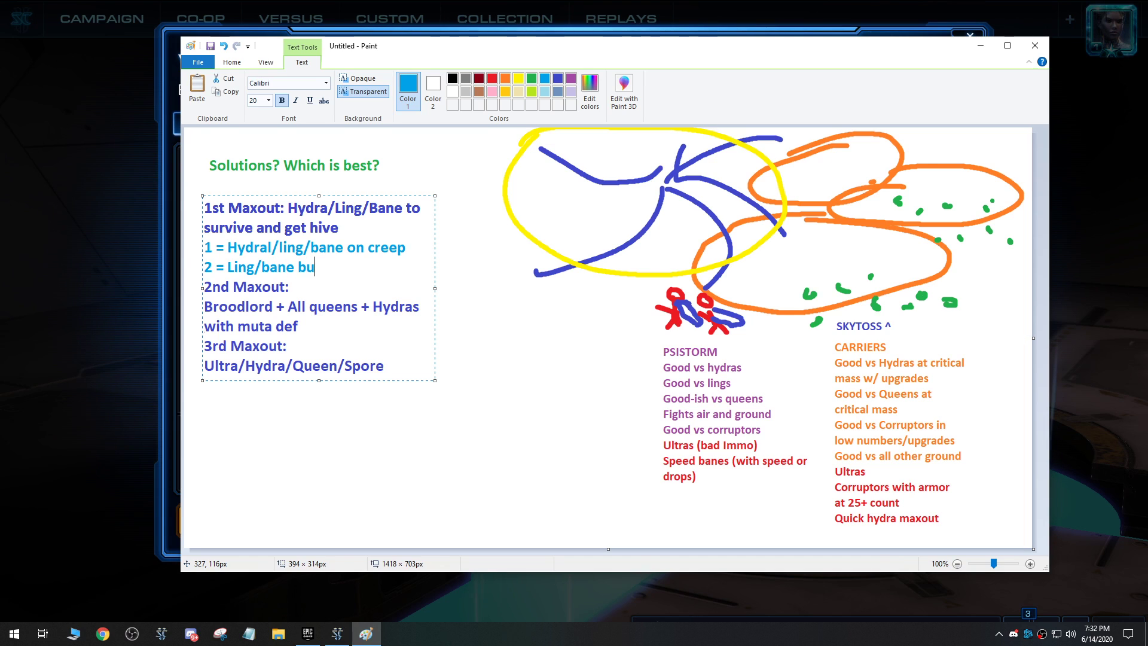
pyautogui.write('st protos s na')
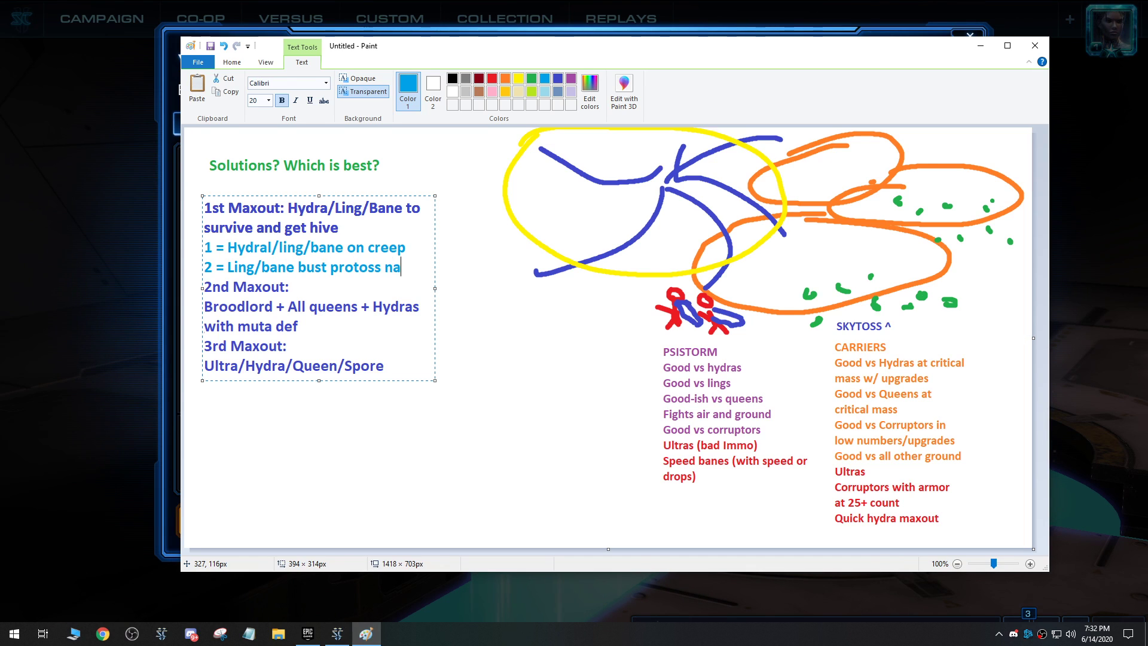
pyautogui.write('t')
pyautogui.click(273, 248)
pyautogui.press('BackSpace')
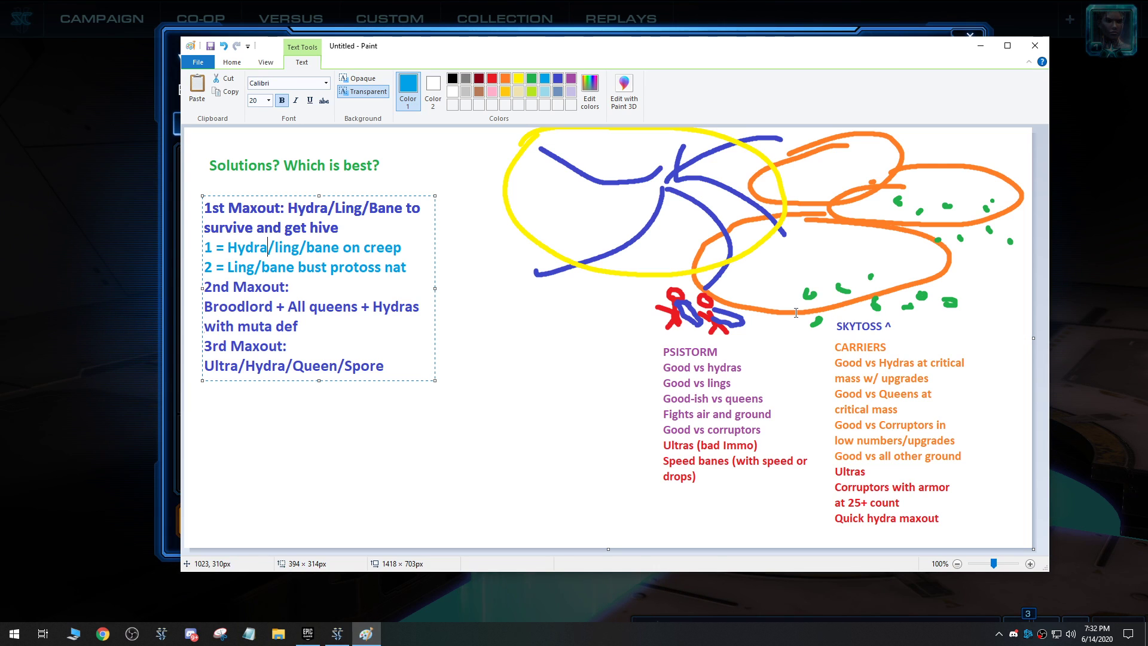
pyautogui.click(334, 284)
# Insert a new line after 'with muta def' and begin it with '1 =', clearing stray characters.
pyautogui.click(267, 306)
pyautogui.press('Return')
pyautogui.write('1')
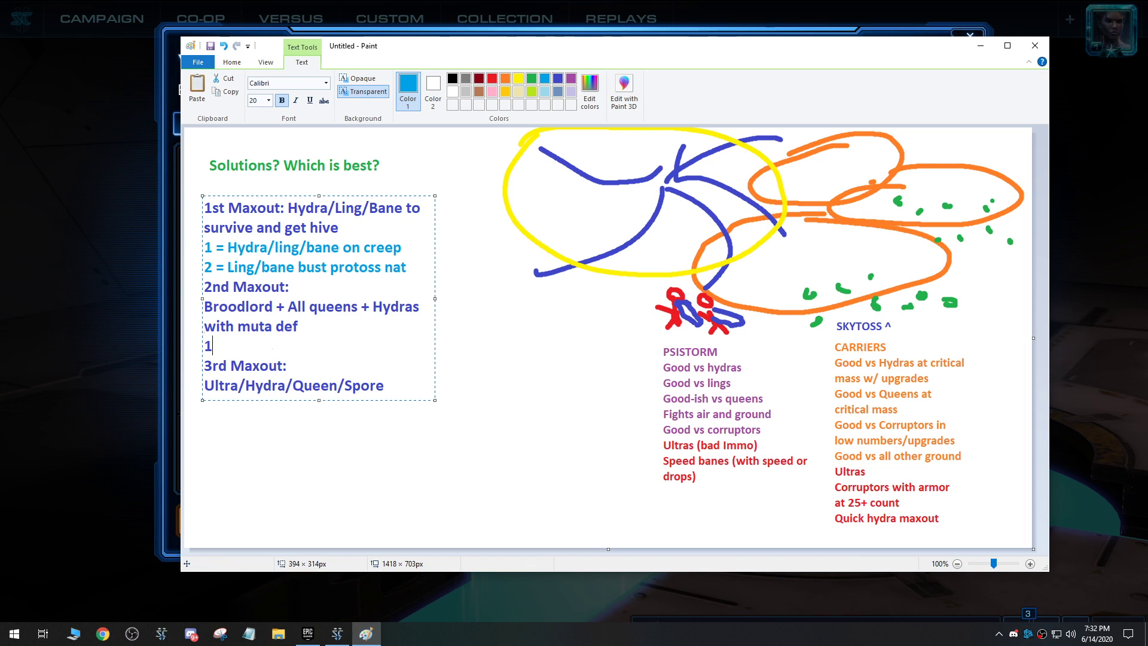
pyautogui.press('BackSpace')
pyautogui.write('1')
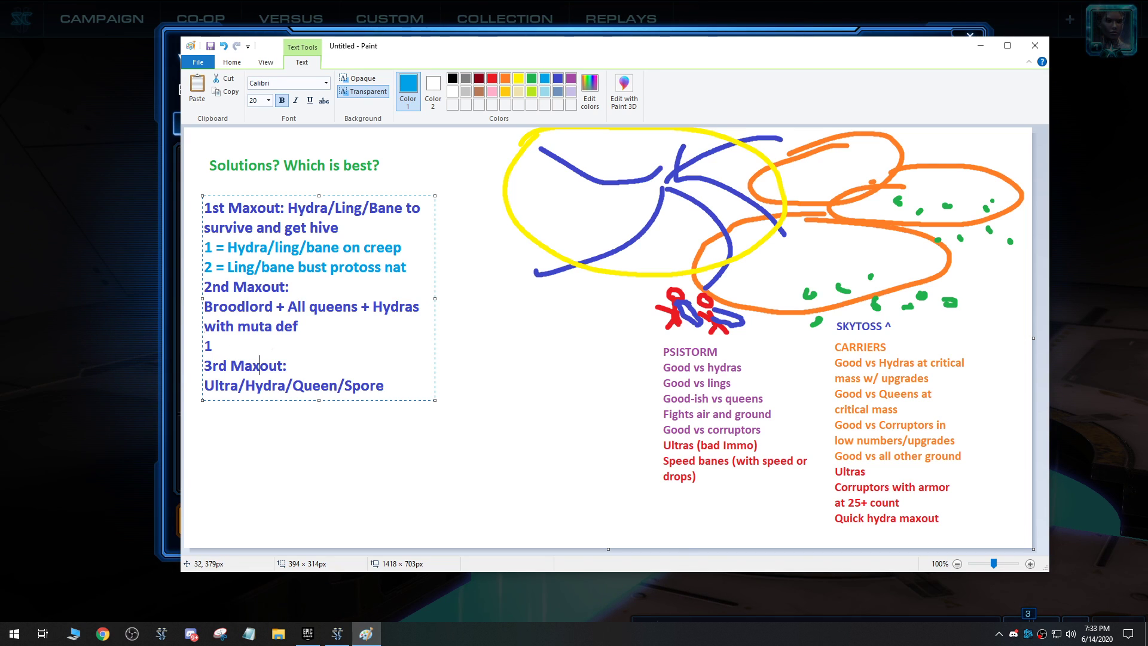
pyautogui.scroll(1, 233, 68)
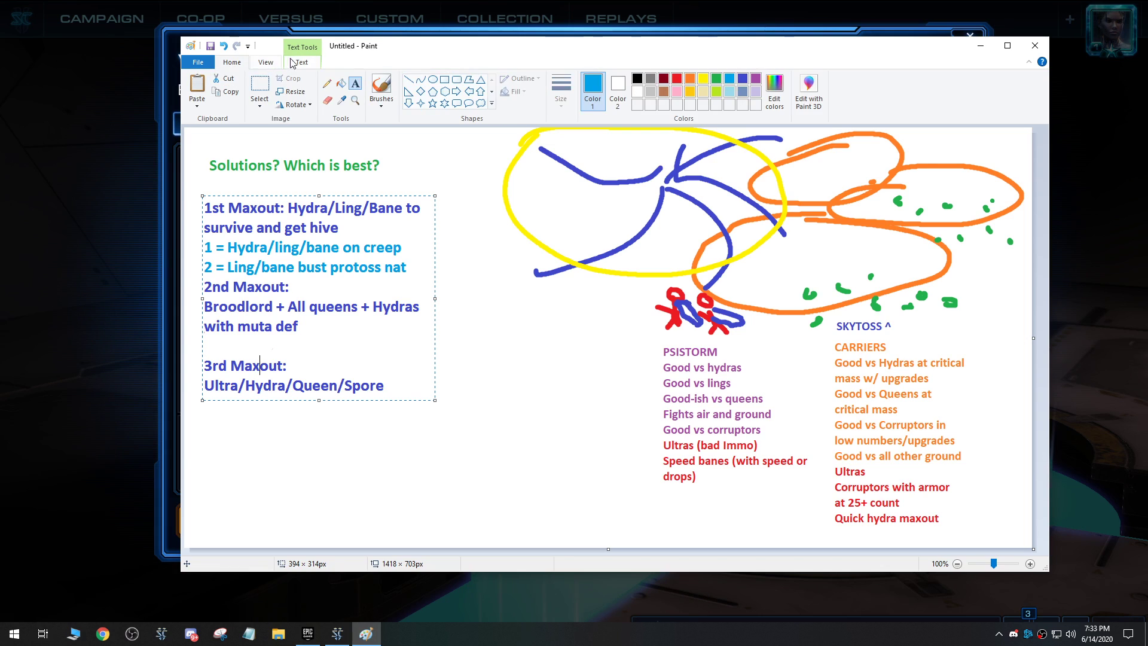
pyautogui.scroll(-1, 233, 68)
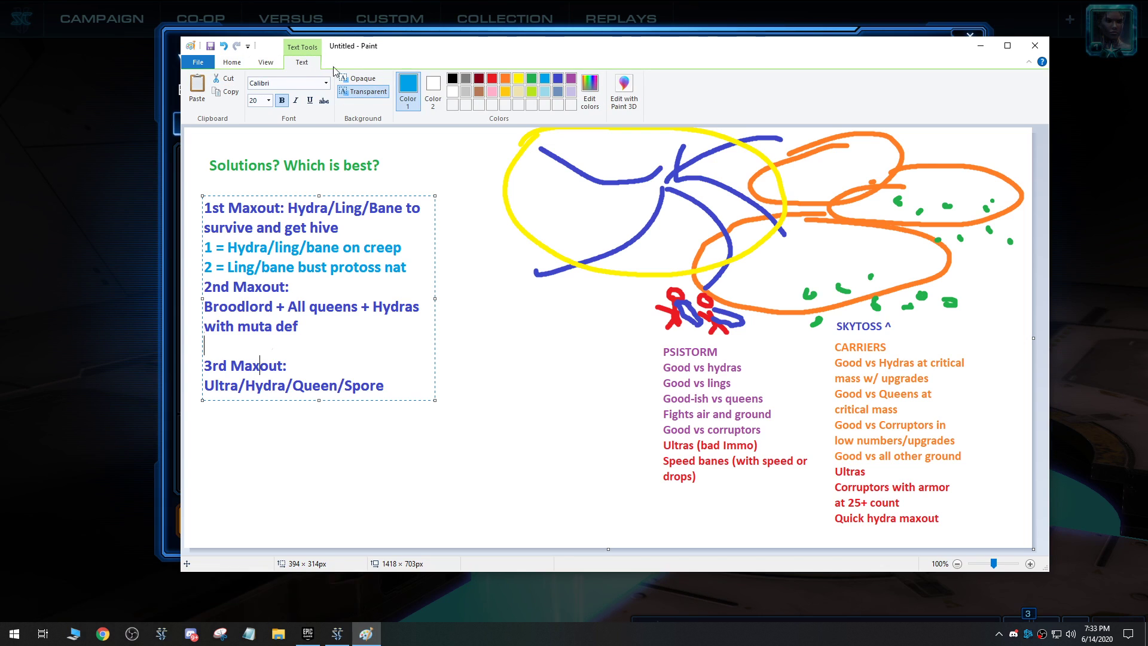
pyautogui.click(434, 94)
pyautogui.click(406, 95)
pyautogui.write('fdfdfdfdfd')
pyautogui.press('BackSpace')
pyautogui.press('BackSpace')
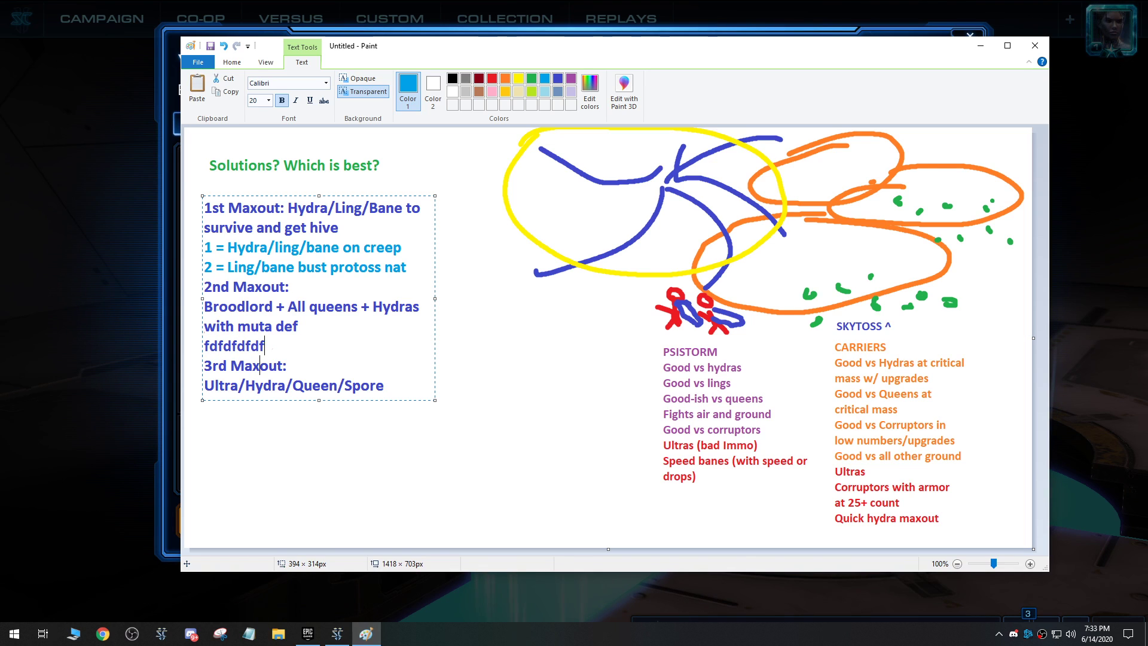
pyautogui.press('BackSpace')
pyautogui.press('BackSpace')
pyautogui.press('BackSpace')
pyautogui.press('BackSpace')
pyautogui.press('BackSpace')
pyautogui.write('1 = B')
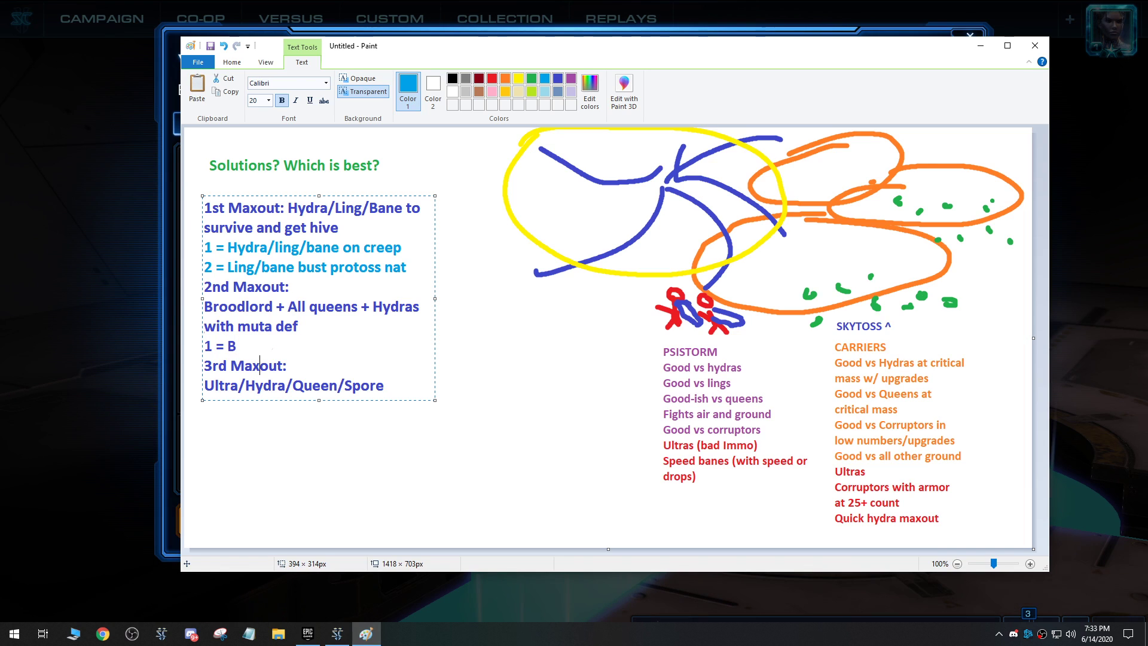
# List '1 = Queen/Hydra', '2 = Broods', '3 = Muta' under the 2nd Maxout, then deselect.
pyautogui.press('BackSpace')
pyautogui.write('Qu')
pyautogui.write('een/HH')
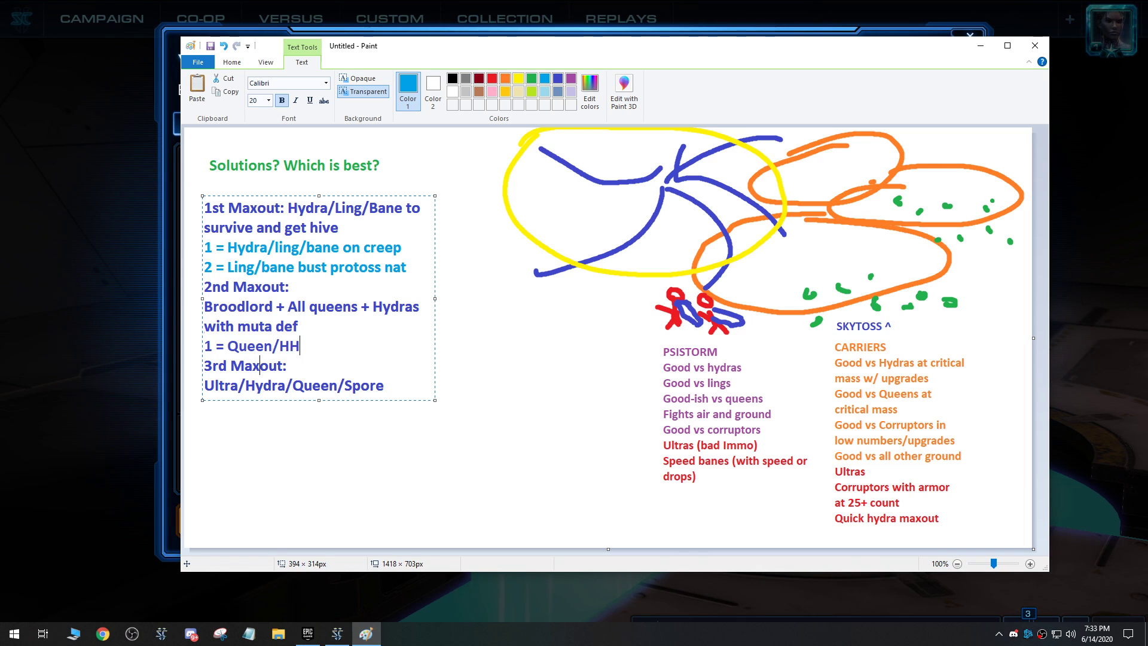
pyautogui.press('BackSpace')
pyautogui.write('ydra')
pyautogui.press('Return')
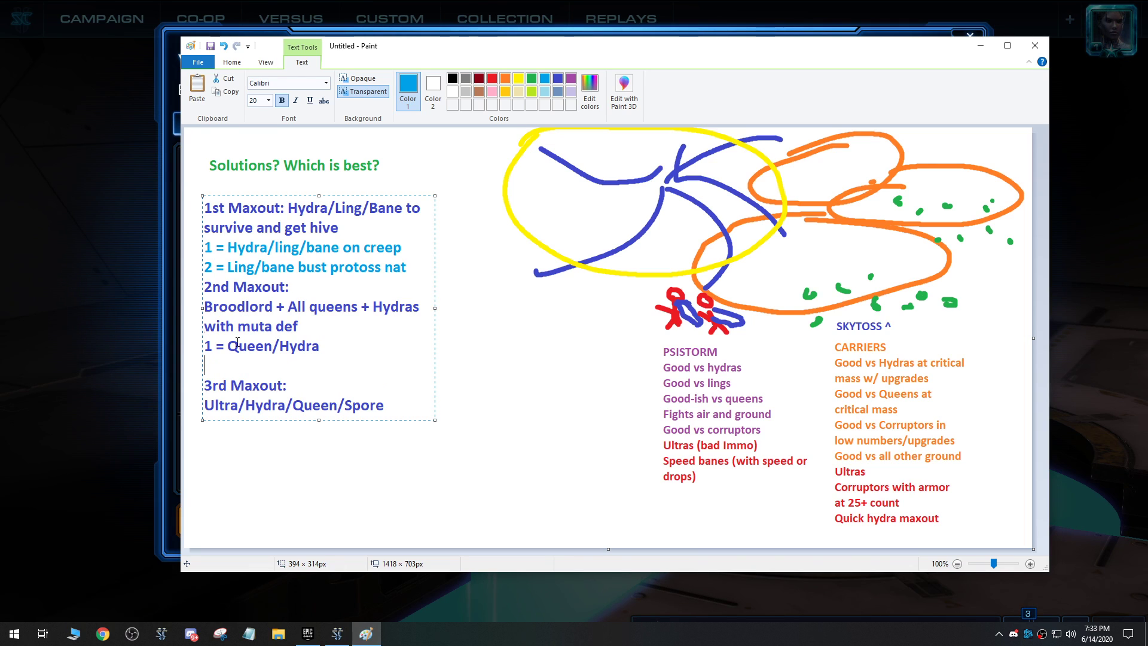
pyautogui.write('2 = Broo')
pyautogui.write('ds')
pyautogui.press('Return')
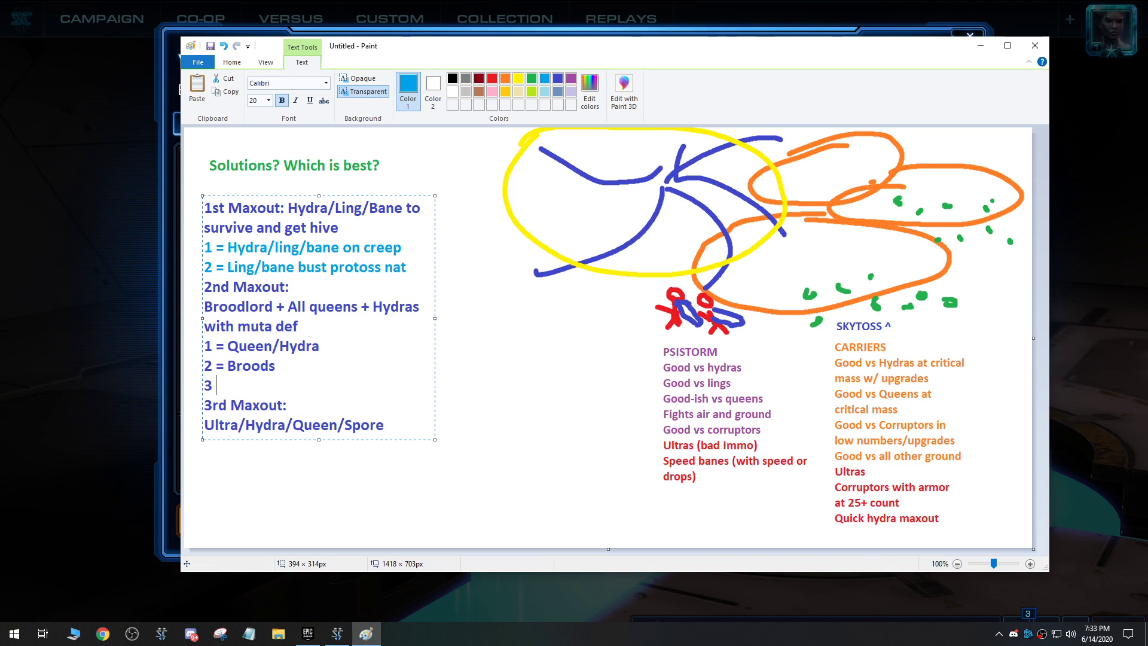
pyautogui.write('= Muta')
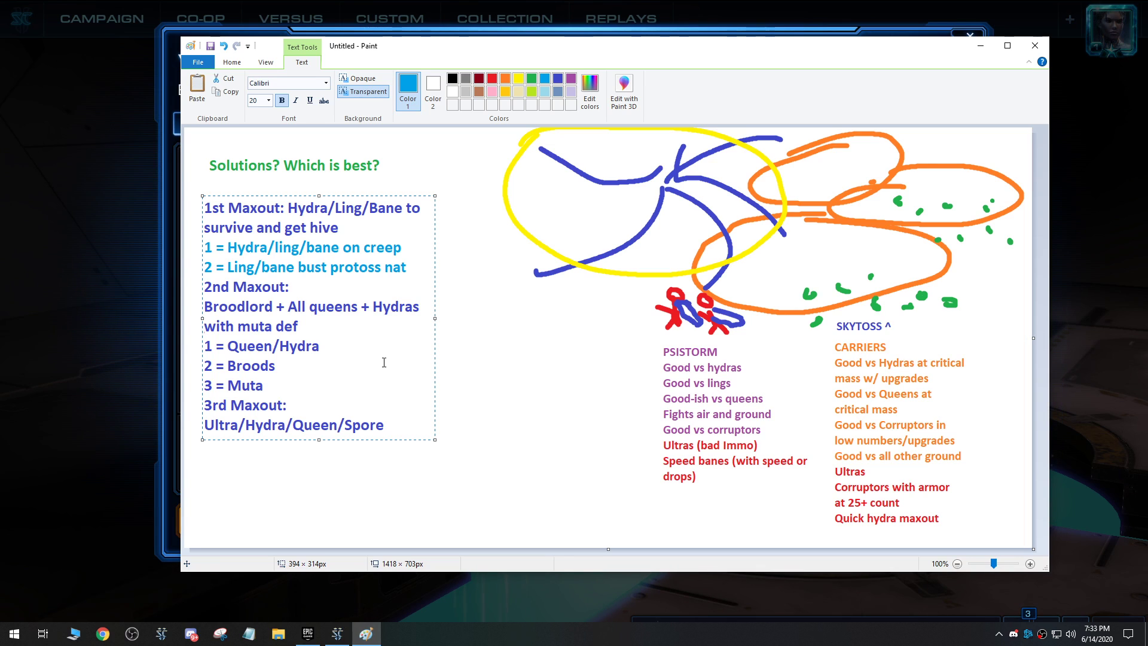
pyautogui.moveTo(282, 391); pyautogui.dragTo(205, 345)
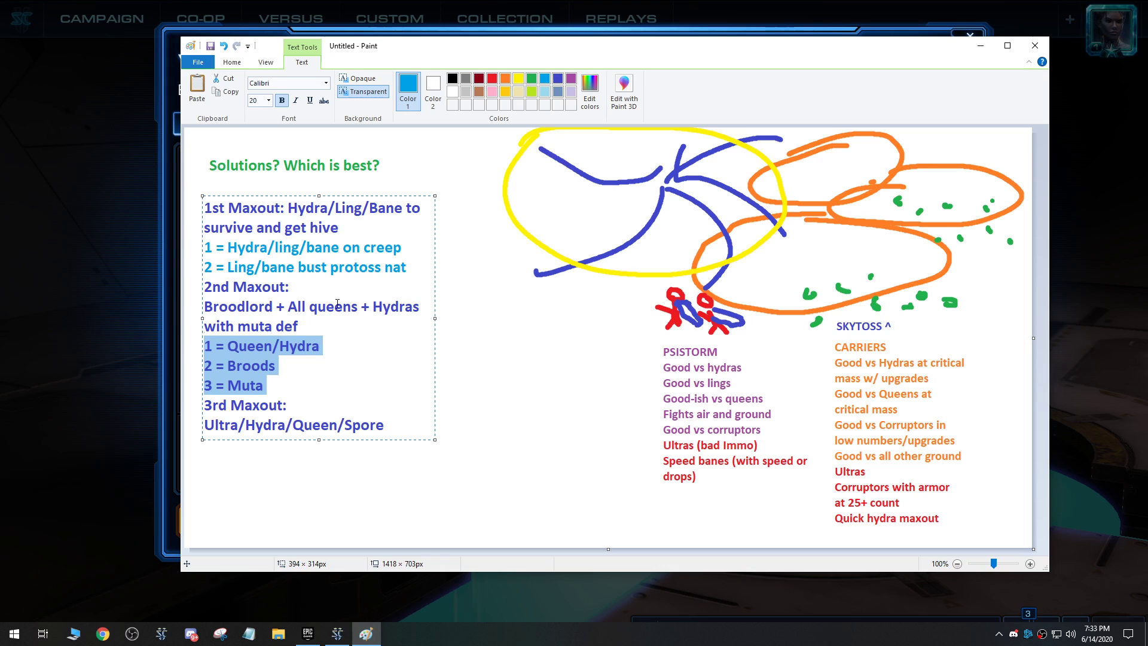
pyautogui.click(309, 394)
pyautogui.click(400, 424)
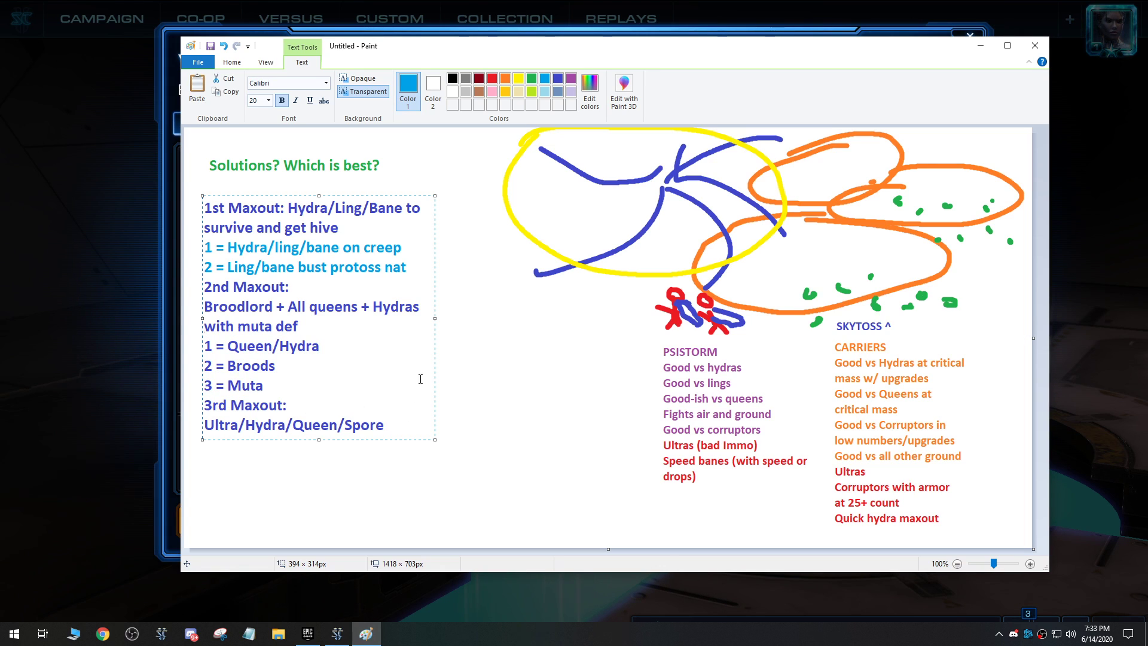
# Add '1 = Ultra/Hydra/Queen' and '(make sure ultras go first)' beneath the 3rd Maxout units.
pyautogui.press('Return')
pyautogui.write('Ul')
pyautogui.press('BackSpace')
pyautogui.press('BackSpace')
pyautogui.write('Ultra/Hydr')
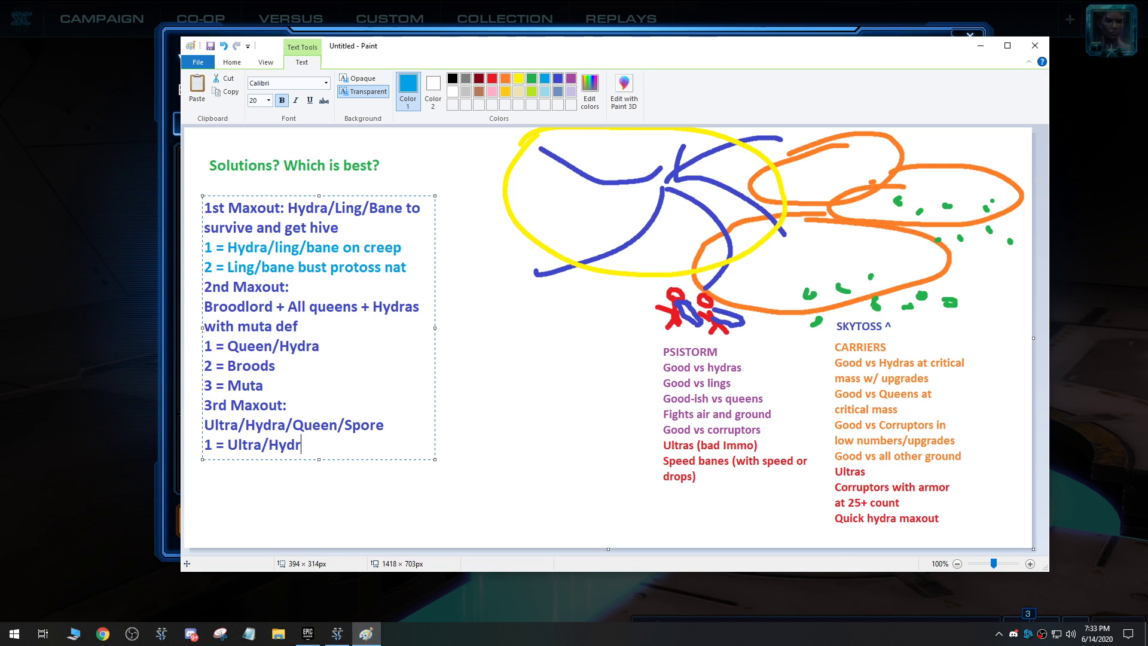
pyautogui.write('a/Queen')
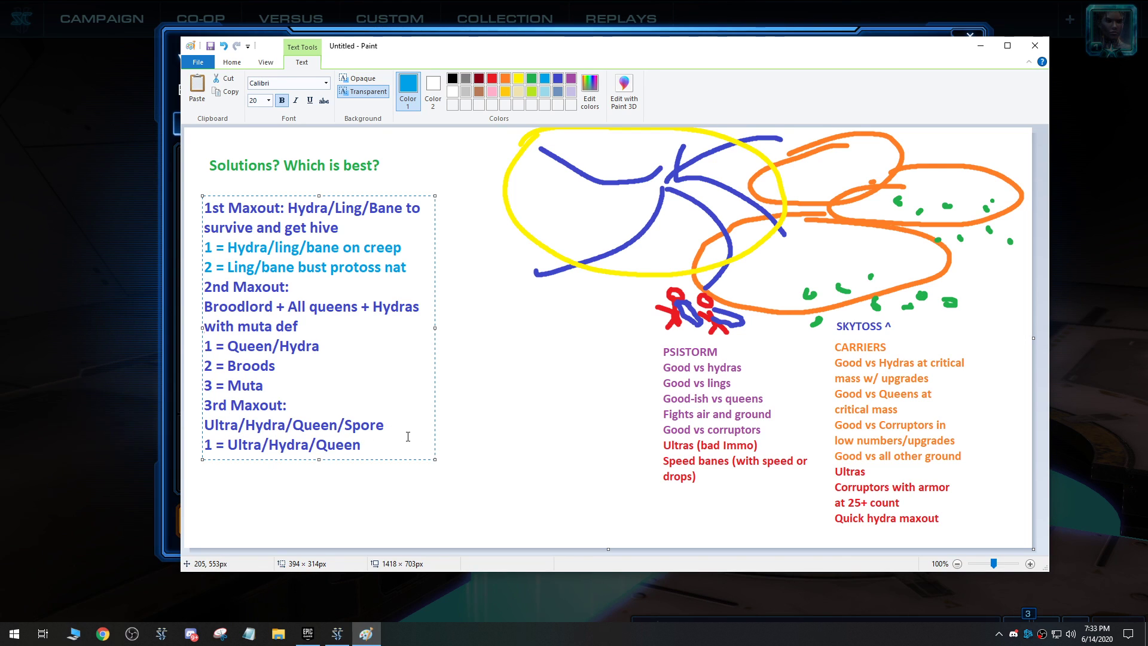
pyautogui.press('Return')
pyautogui.write('(mak')
pyautogui.write('esu')
pyautogui.press('BackSpace')
pyautogui.press('BackSpace')
pyautogui.write('sure ultras')
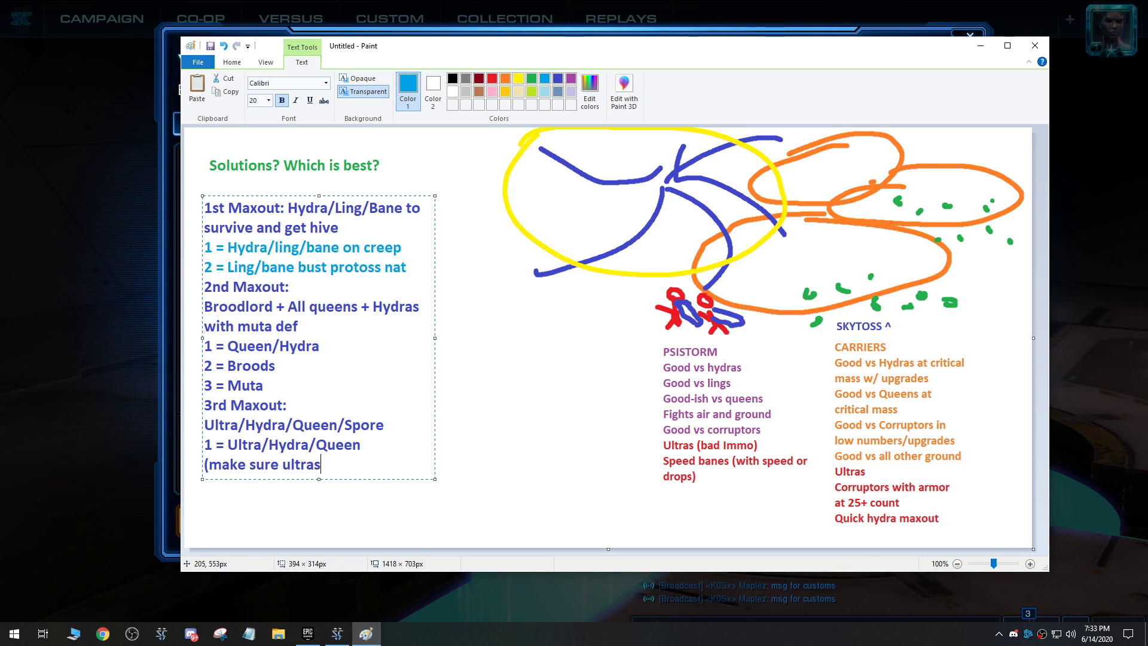
pyautogui.write(' go first)')
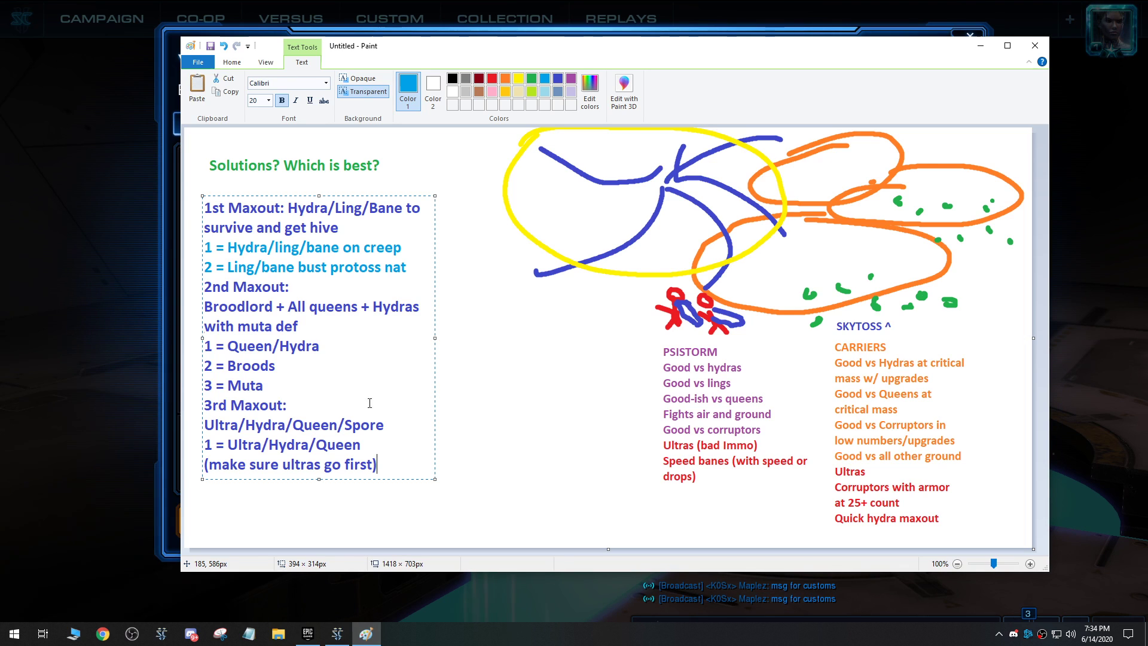
pyautogui.click(492, 78)
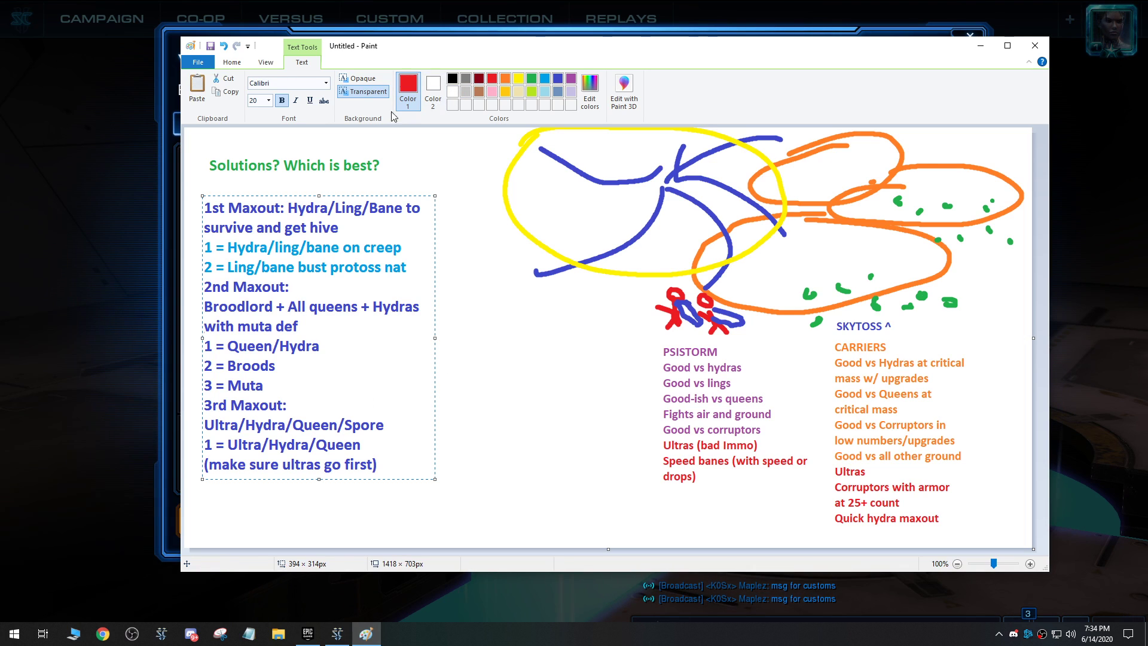
pyautogui.press('Escape')
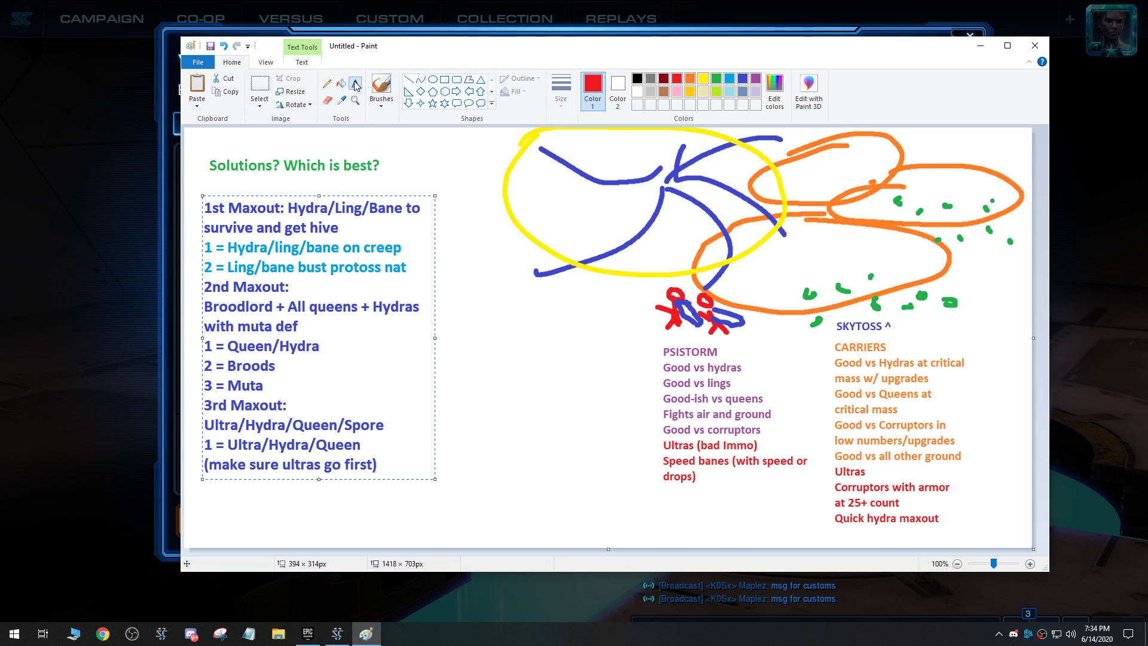
pyautogui.click(386, 103)
pyautogui.moveTo(464, 326)
pyautogui.mouseDown()
pyautogui.moveTo(510, 323)
pyautogui.moveTo(483, 358)
pyautogui.mouseUp()
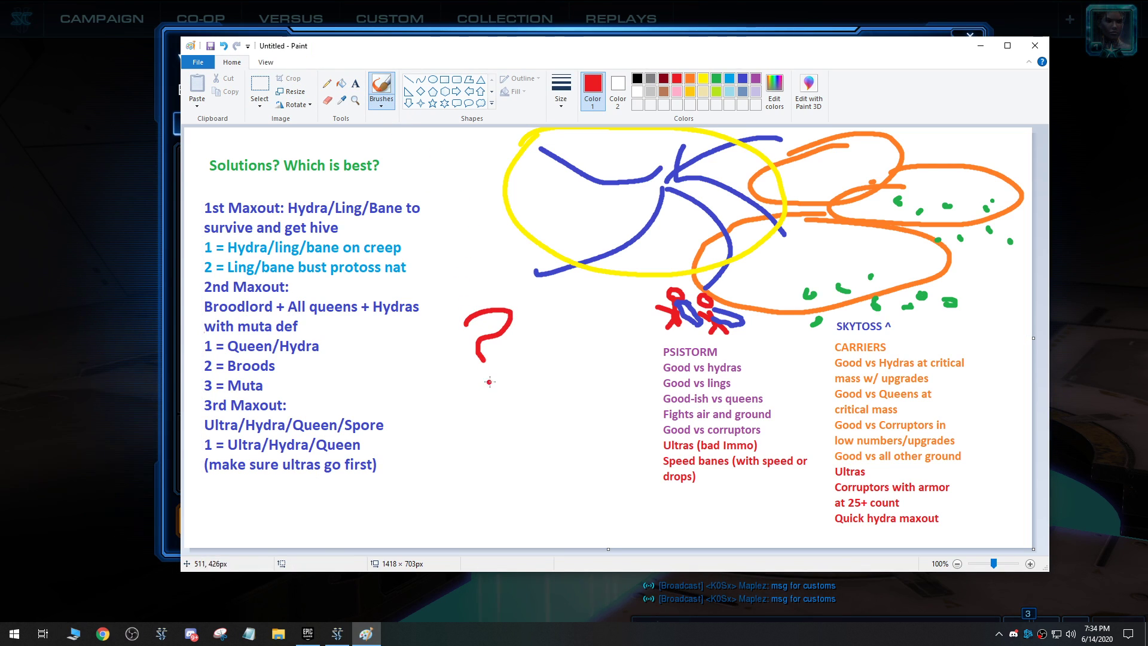
pyautogui.click(491, 378)
pyautogui.click(327, 101)
pyautogui.moveTo(465, 321)
pyautogui.mouseDown()
pyautogui.moveTo(507, 313)
pyautogui.moveTo(501, 334)
pyautogui.moveTo(479, 333)
pyautogui.moveTo(478, 363)
pyautogui.moveTo(495, 383)
pyautogui.mouseUp()
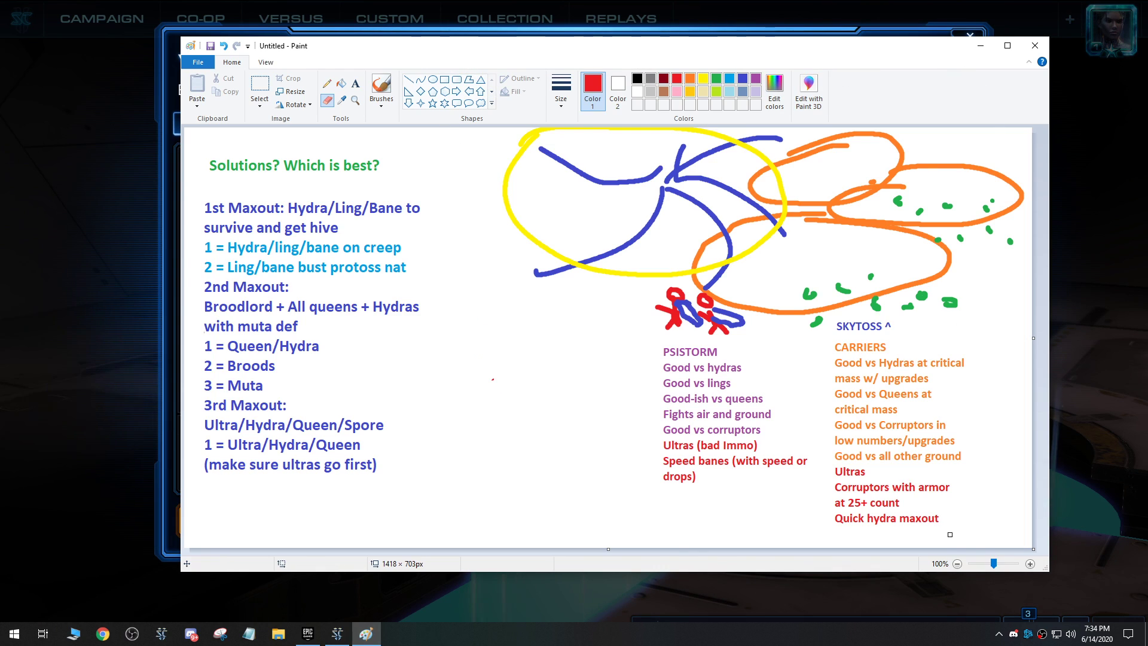
pyautogui.moveTo(705, 576); pyautogui.dragTo(705, 601)
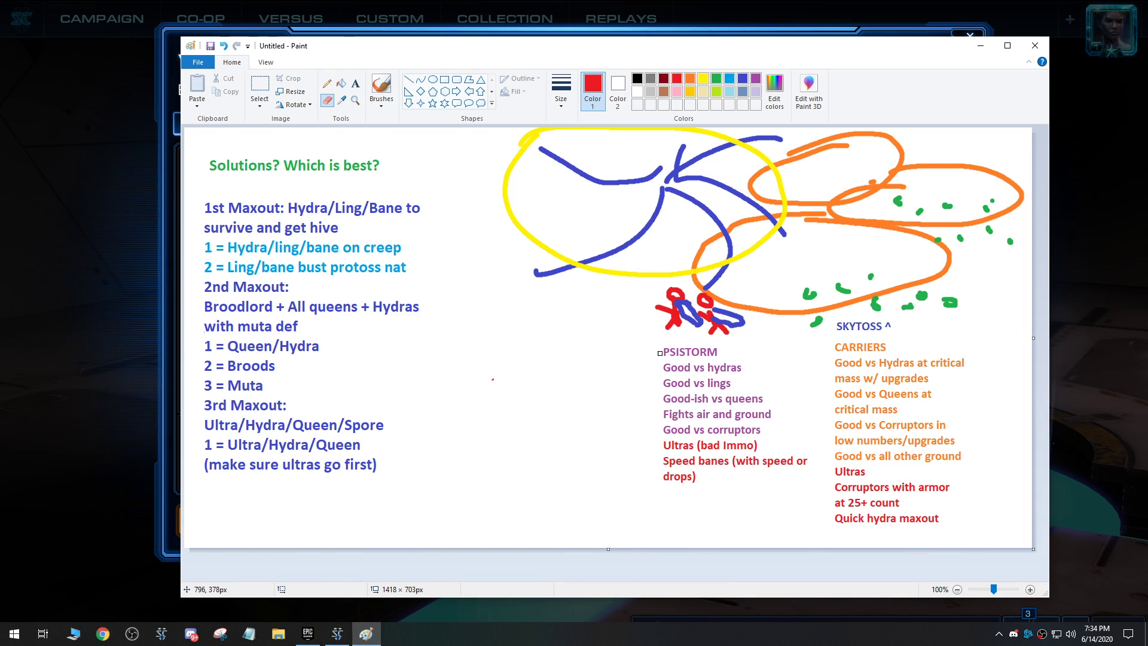
pyautogui.click(382, 91)
pyautogui.click(560, 91)
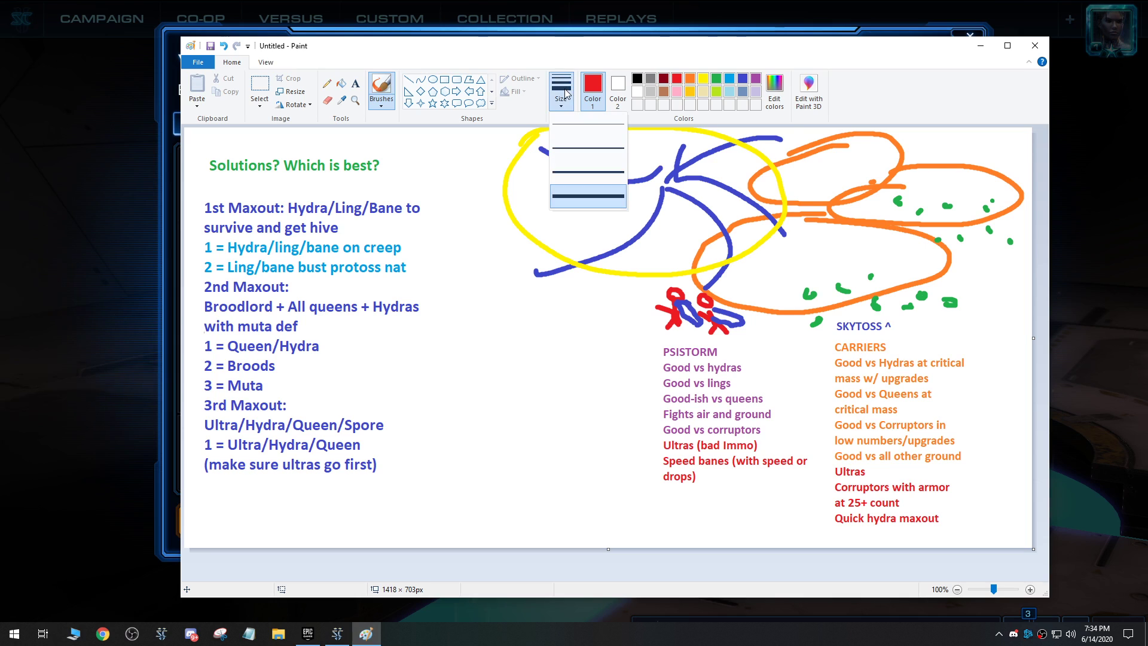
pyautogui.click(590, 176)
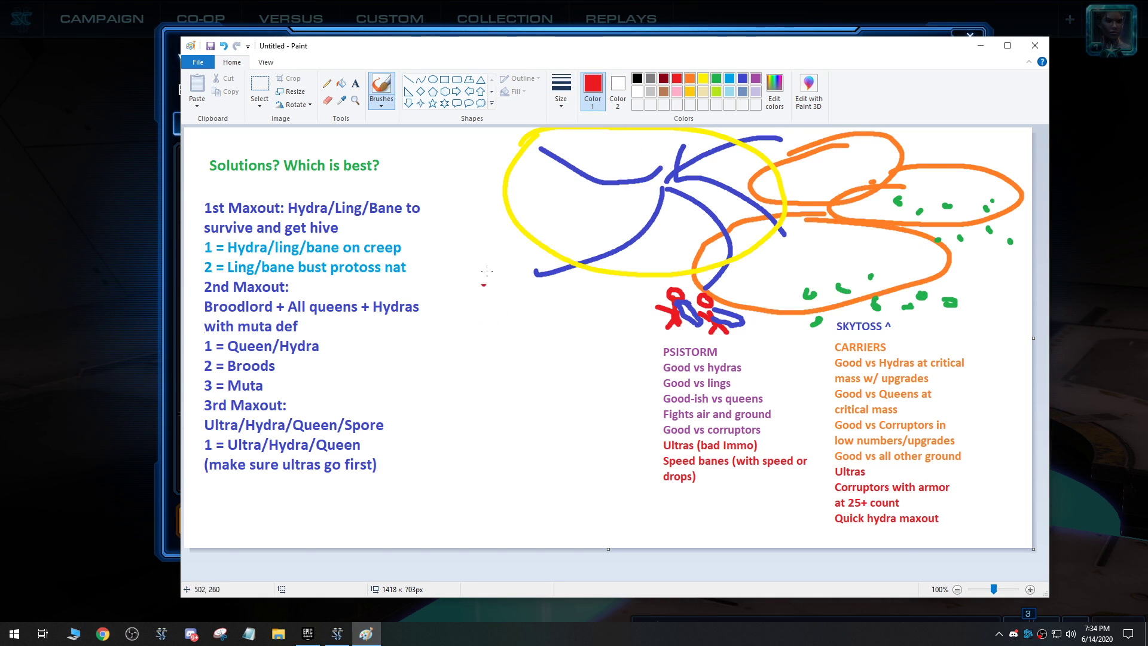
pyautogui.click(341, 83)
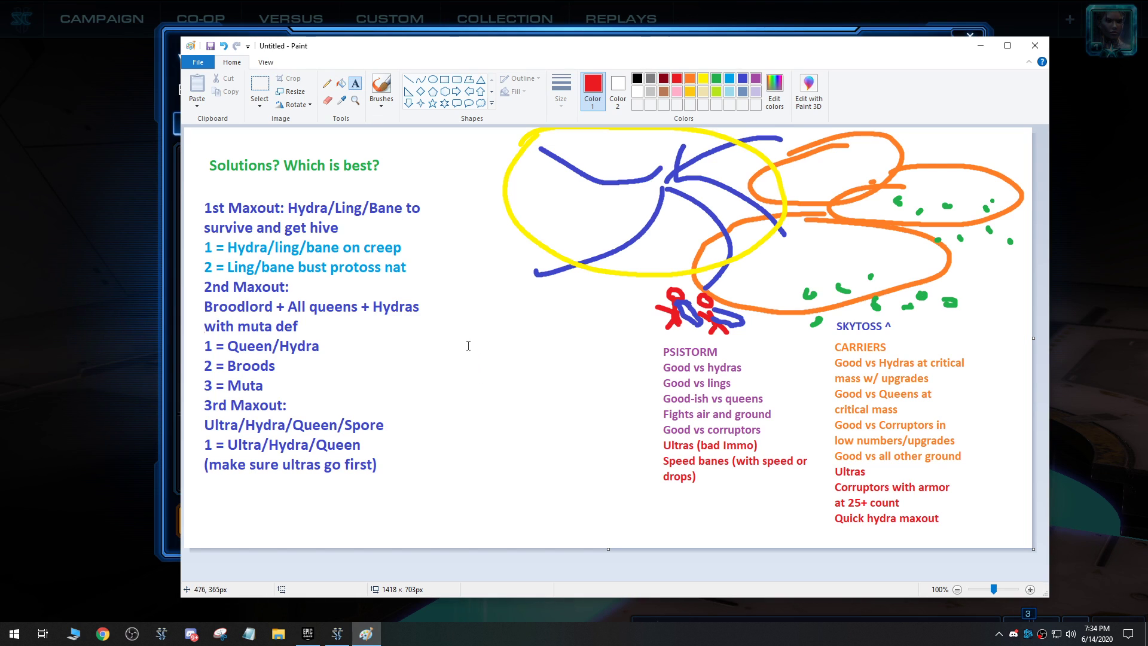
# Write the red 'HIGHLY TECHNICAL MEMES' heading and '1. Infestors to fungal interceptors', then commit it.
pyautogui.click(459, 324)
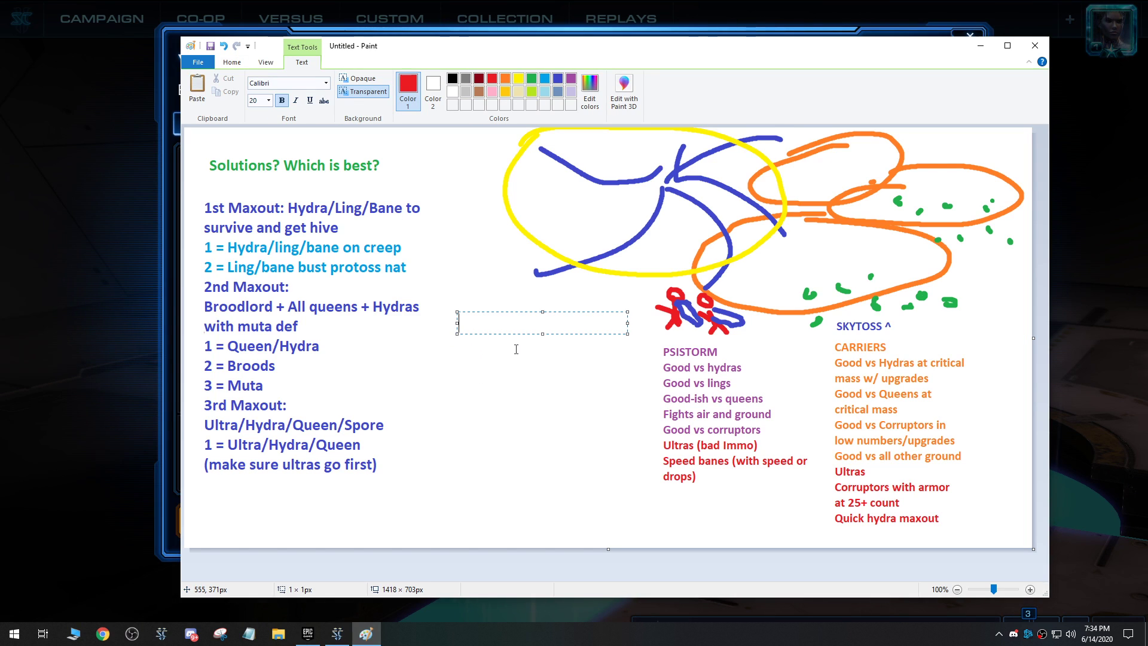
pyautogui.write('HIGHLY TECH')
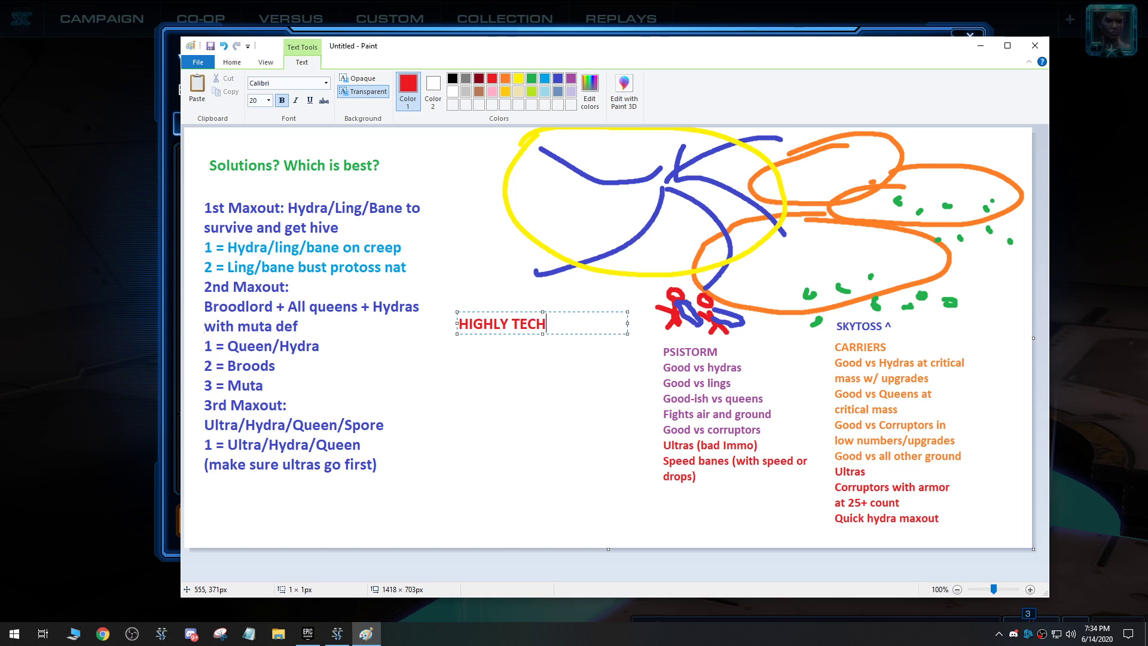
pyautogui.write('NICAL MEMES')
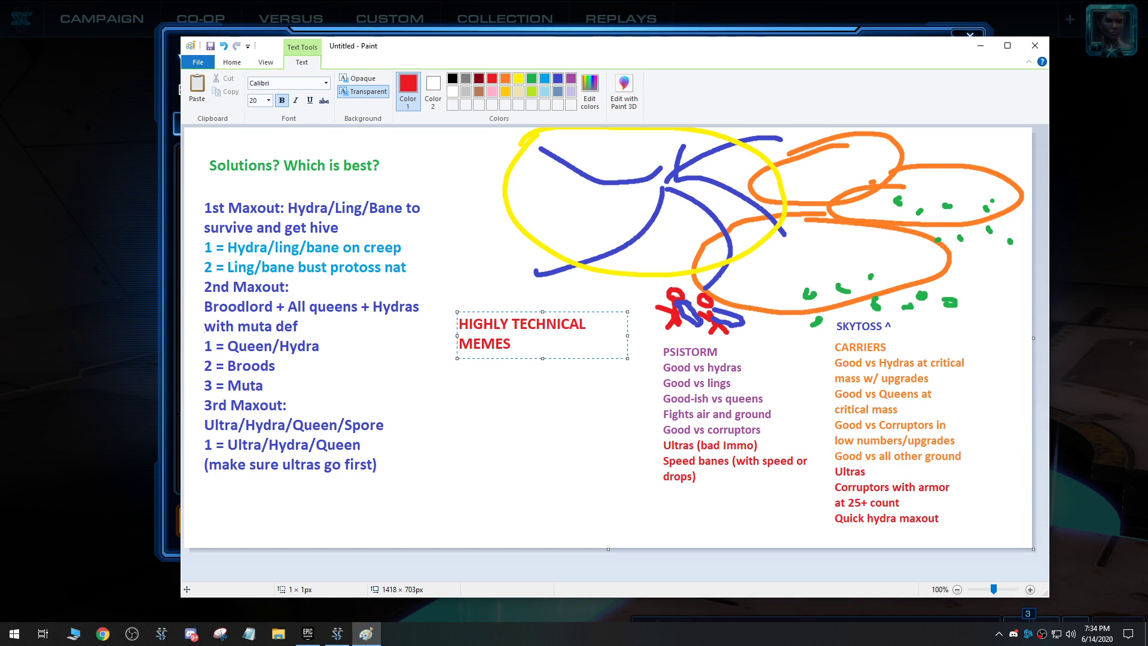
pyautogui.moveTo(458, 336); pyautogui.dragTo(427, 336)
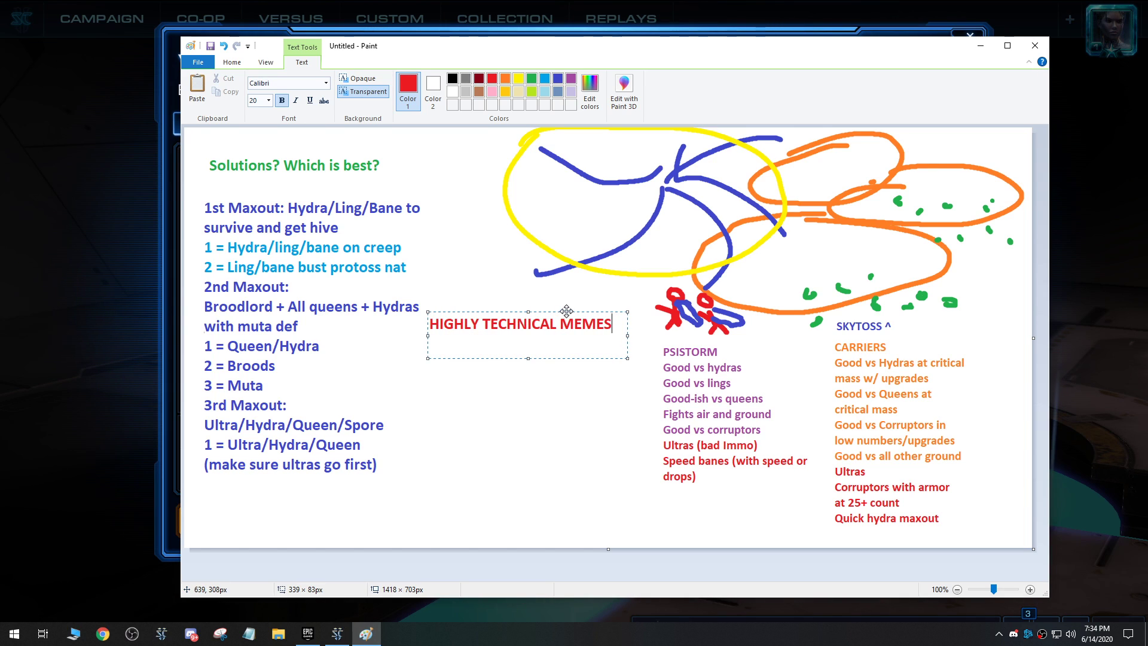
pyautogui.moveTo(567, 312); pyautogui.dragTo(576, 307)
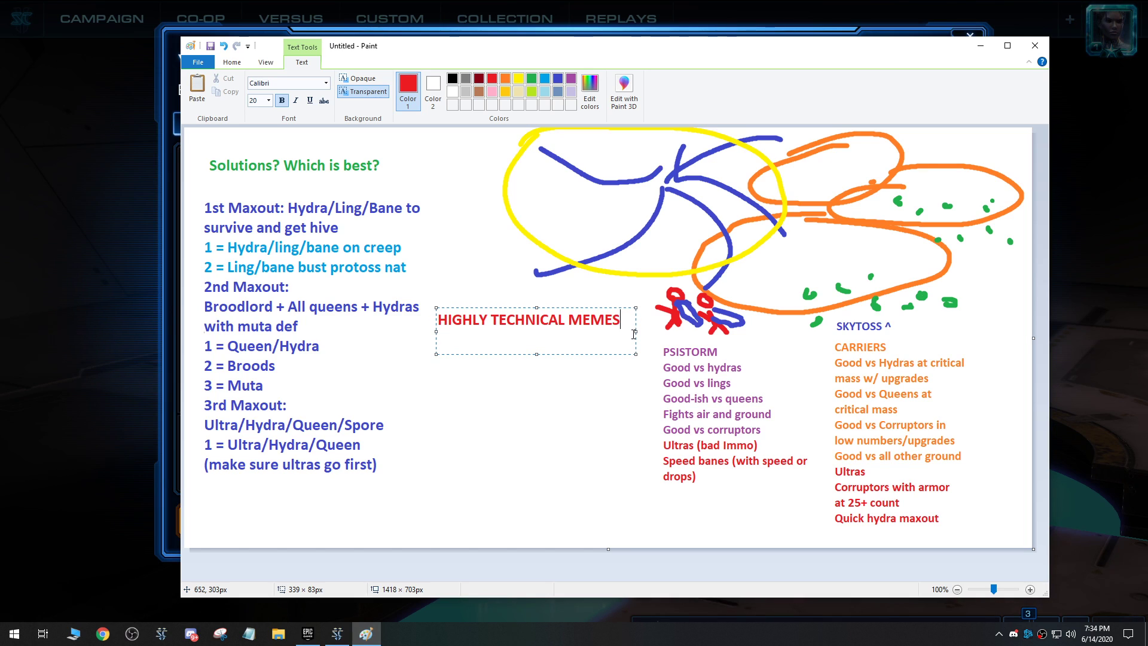
pyautogui.press('Return')
pyautogui.write('1. Infestors')
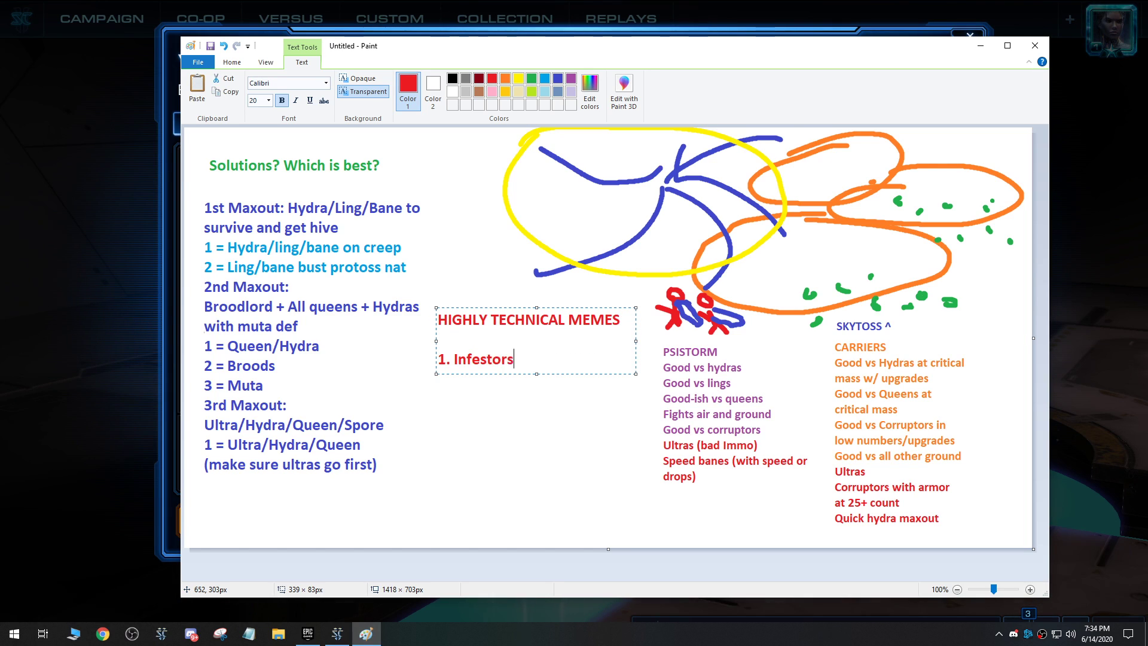
pyautogui.write(' to fun')
pyautogui.write('gal interc')
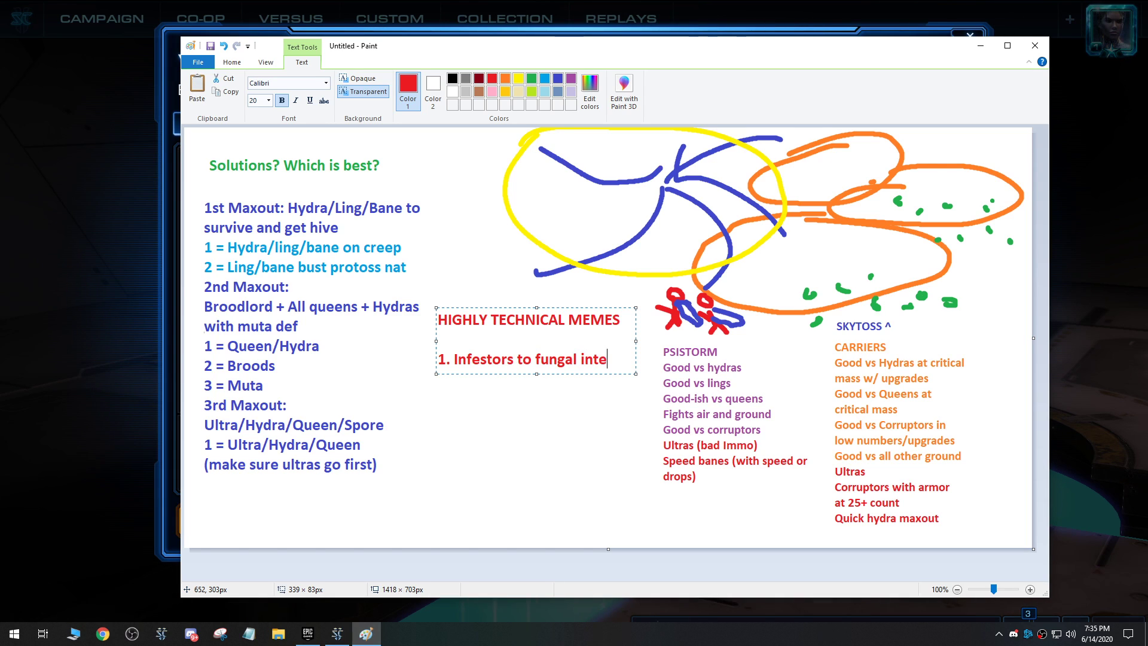
pyautogui.write('eptors')
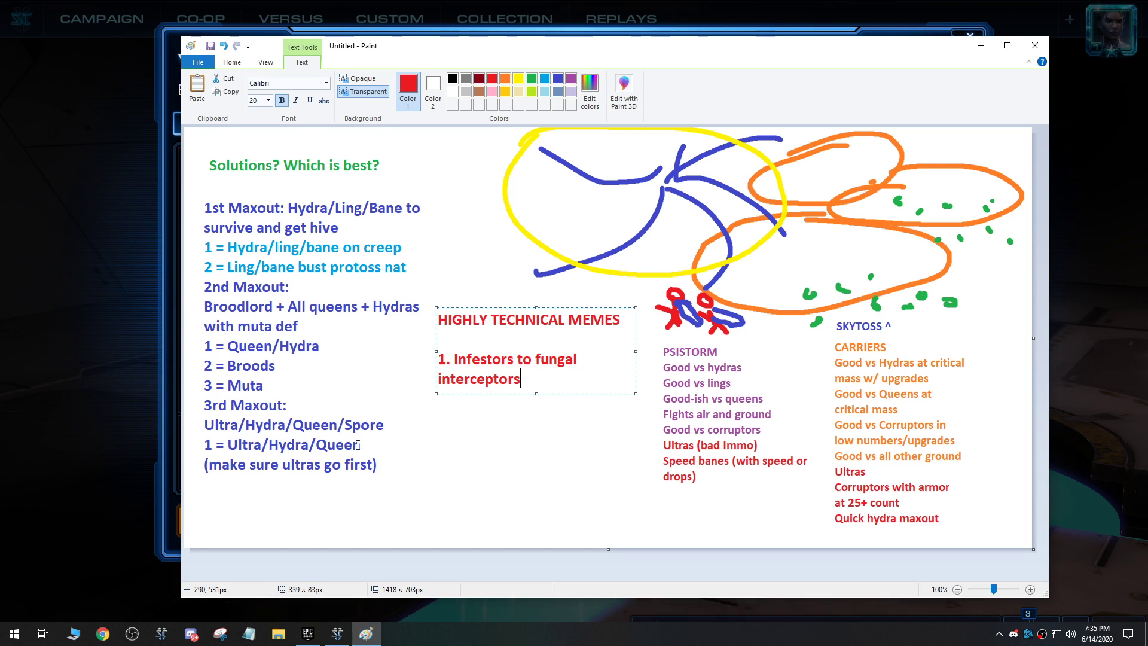
pyautogui.click(369, 441)
# Commit the memes text and place an empty text box below 'interceptors'.
pyautogui.click(338, 447)
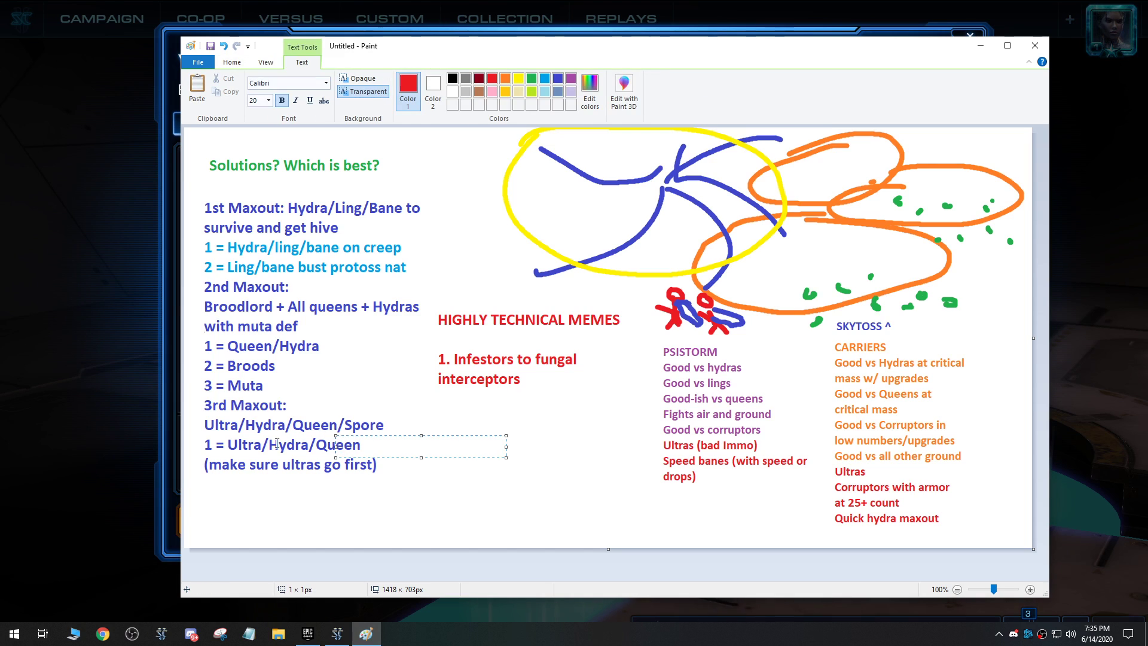
pyautogui.click(313, 448)
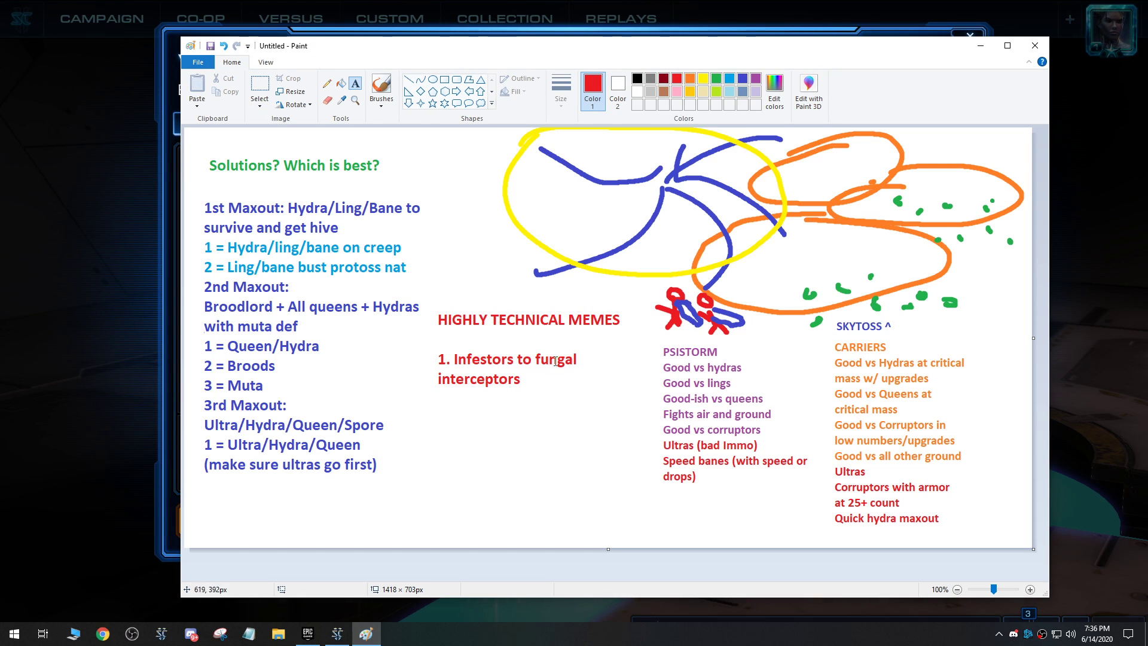
pyautogui.click(512, 362)
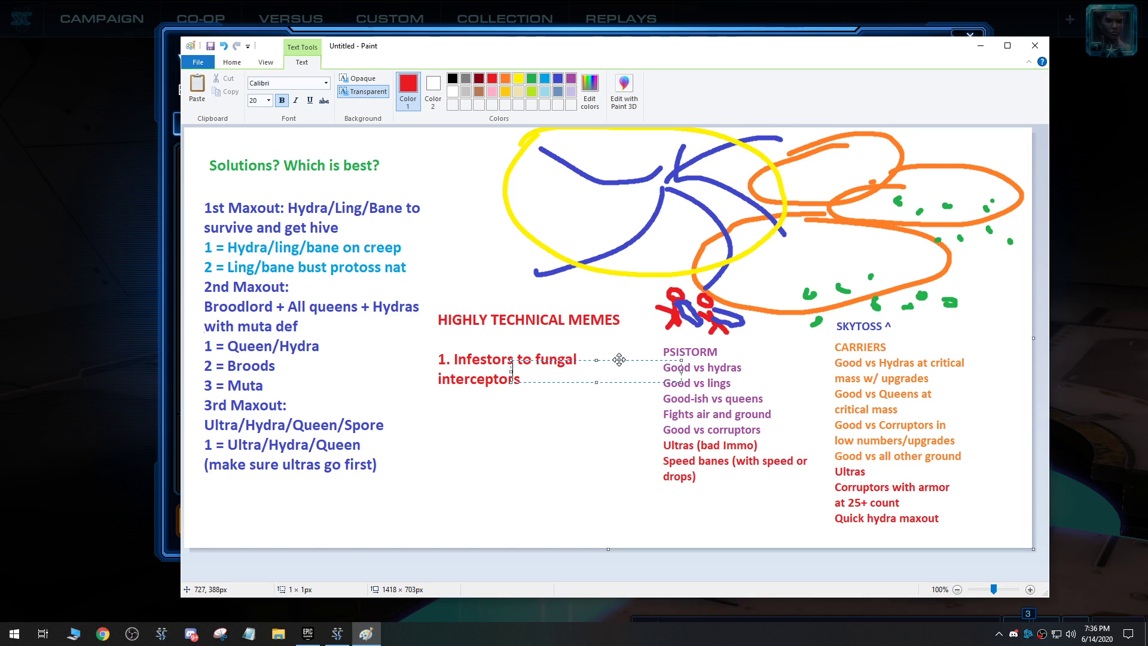
pyautogui.moveTo(618, 359); pyautogui.dragTo(541, 390)
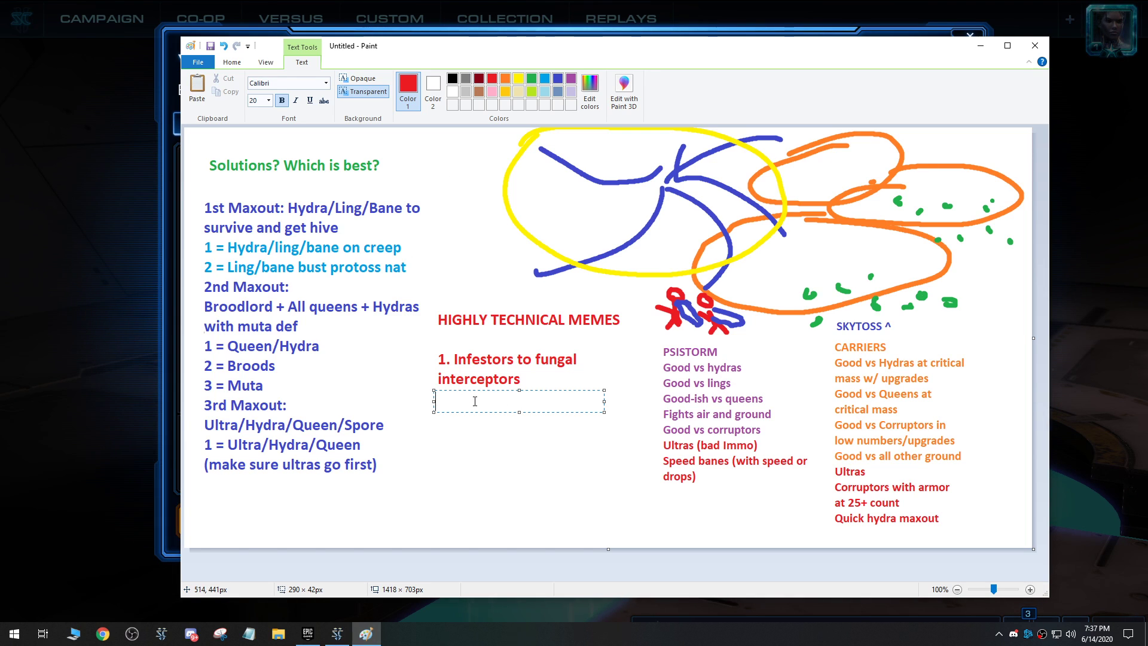
pyautogui.write('2. Neural ')
pyautogui.write('+ burrow  ')
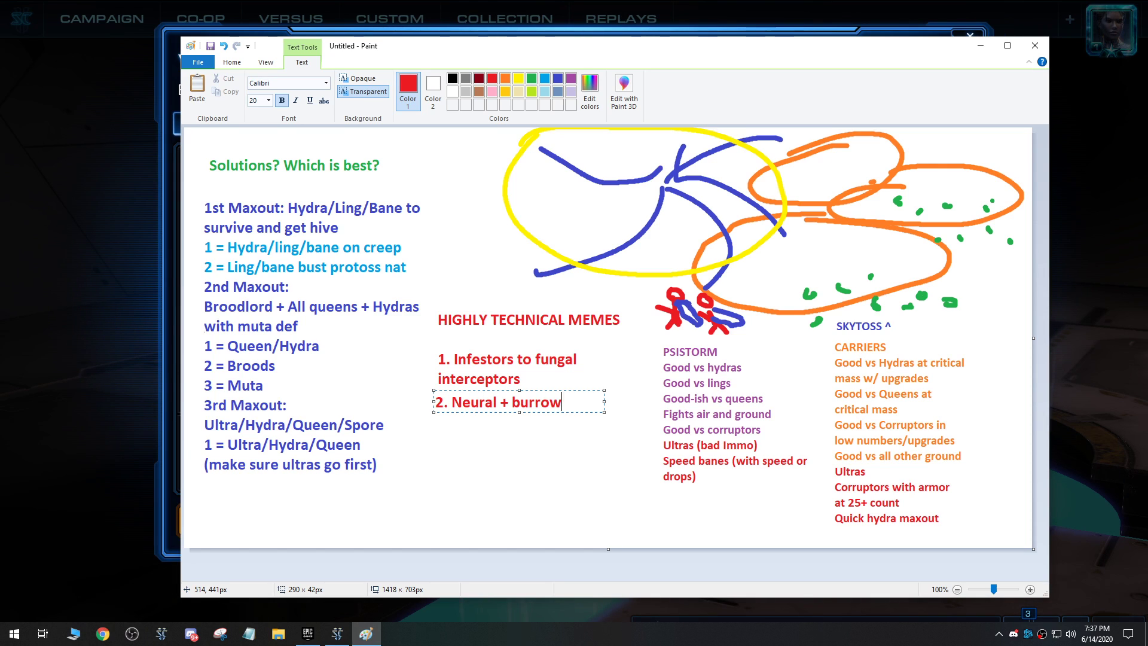
pyautogui.write('on')
# Type '2. Neural + burrow on mothership/carriers' and start the '3.' line.
pyautogui.press('BackSpace')
pyautogui.press('BackSpace')
pyautogui.write('on')
pyautogui.write(' mothership/carriers')
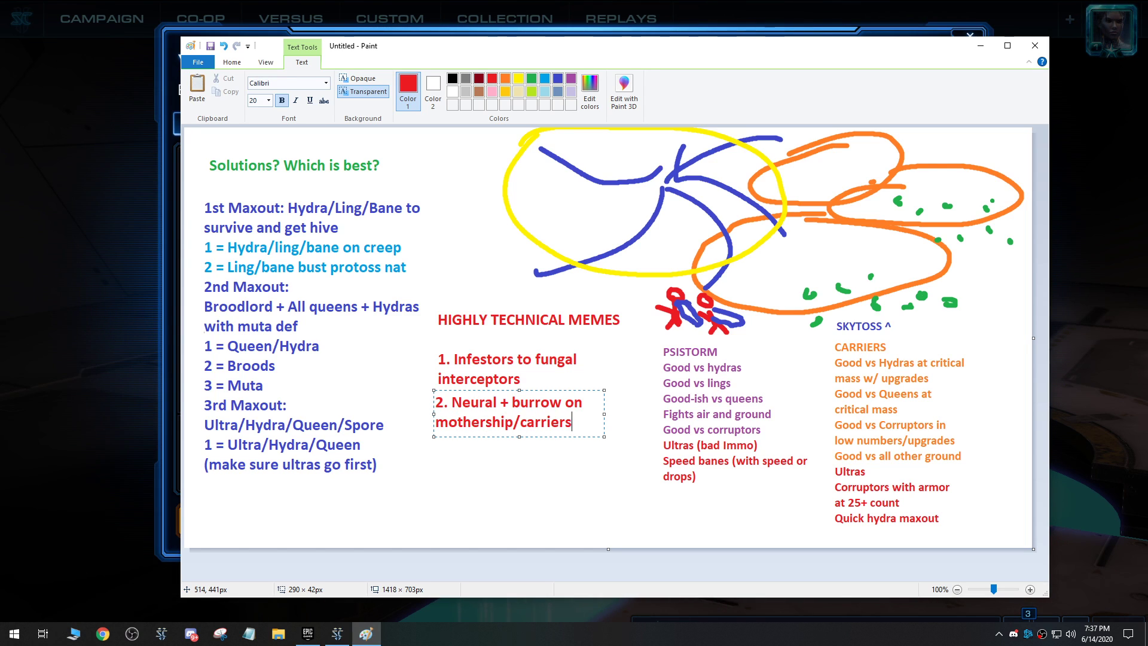
pyautogui.press('Return')
pyautogui.write('3.')
pyautogui.write('OVERSEERS')
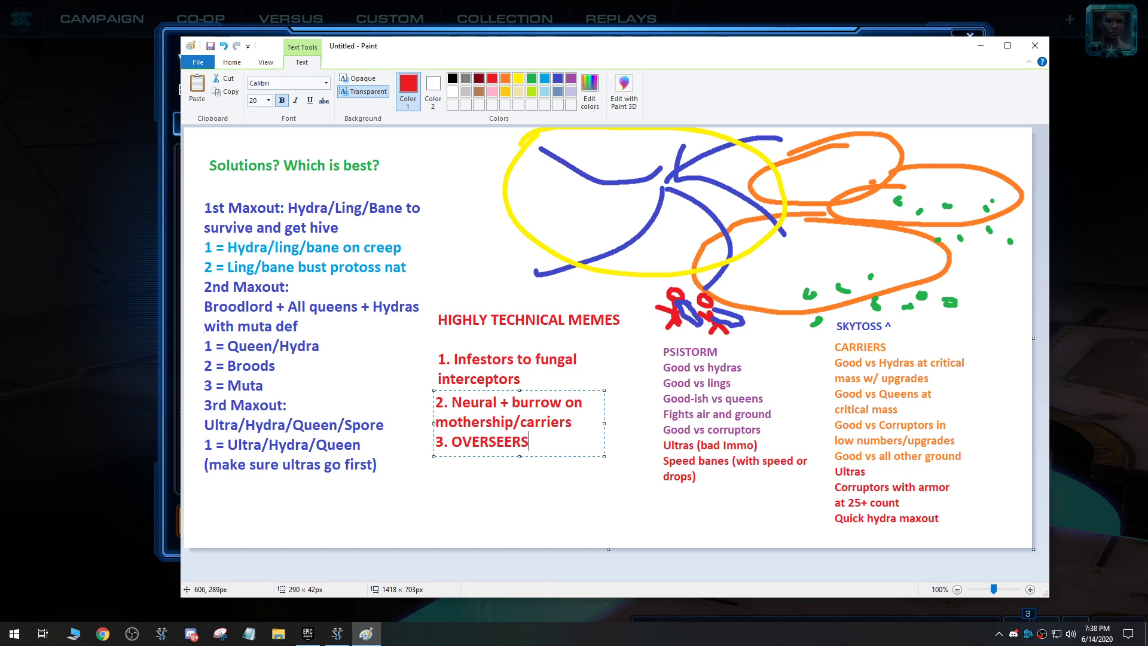
pyautogui.write(' ARE ALWYA')
# Type '3. OVERSEERS ARE ALWAYS A MUST', correcting the ALWAYS typo.
pyautogui.press('BackSpace')
pyautogui.press('BackSpace')
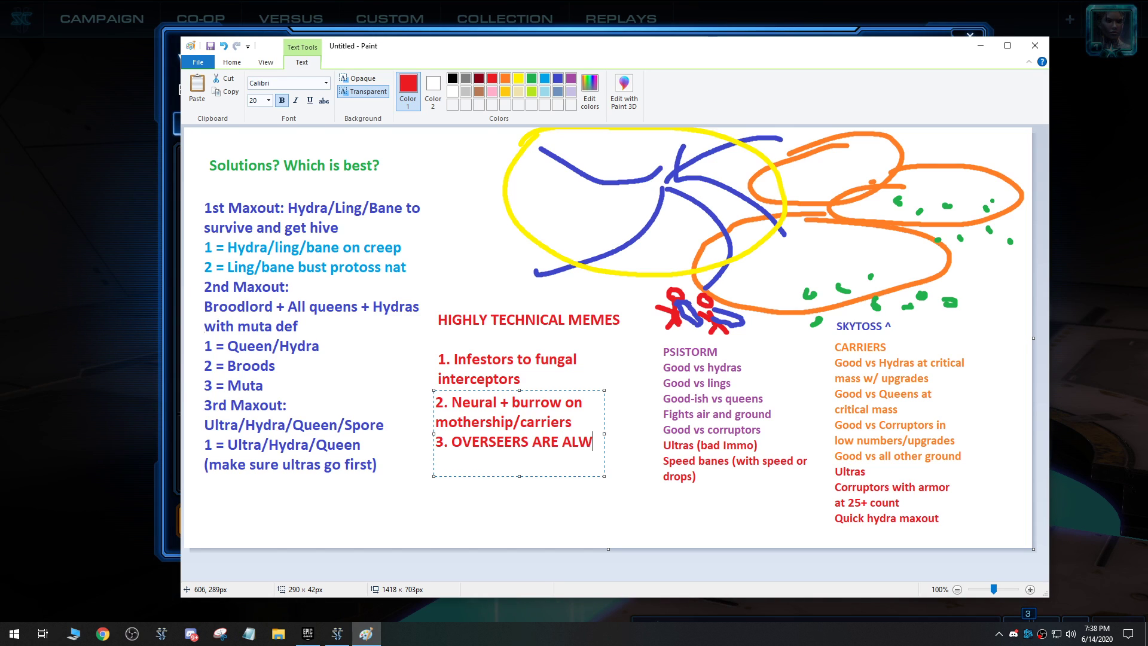
pyautogui.write('AYS A MUST')
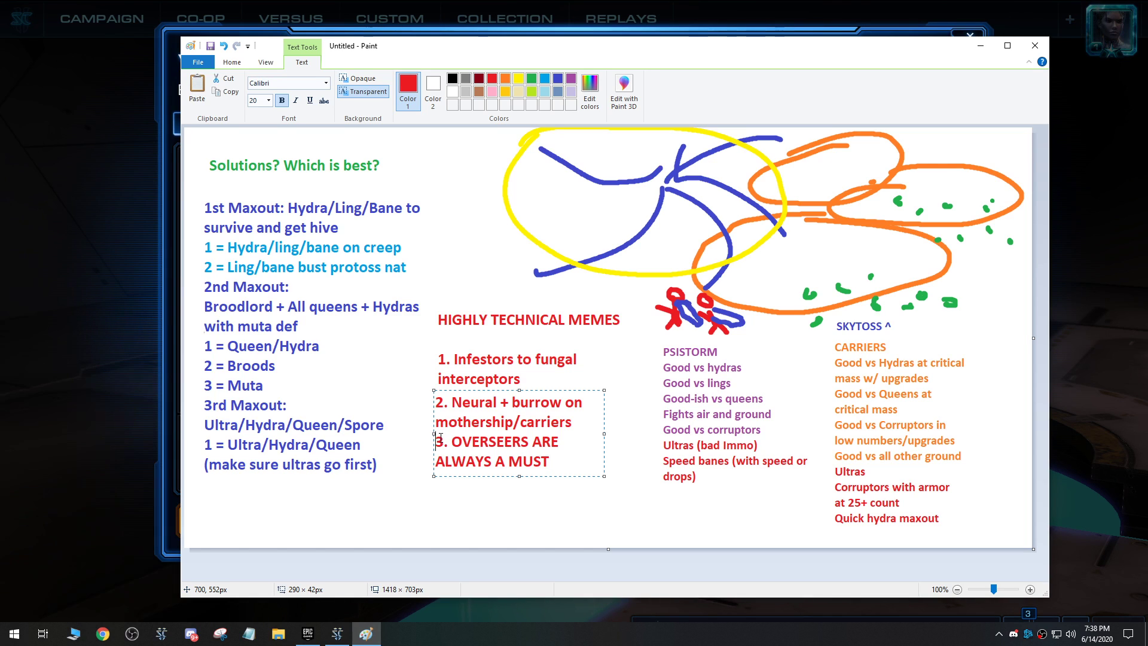
# Commit the red memes list ending with '3. OVERSEERS ARE ALWAYS A MUST' onto the canvas.
pyautogui.moveTo(438, 442); pyautogui.dragTo(565, 462)
pyautogui.click(557, 461)
pyautogui.moveTo(203, 208); pyautogui.dragTo(400, 287)
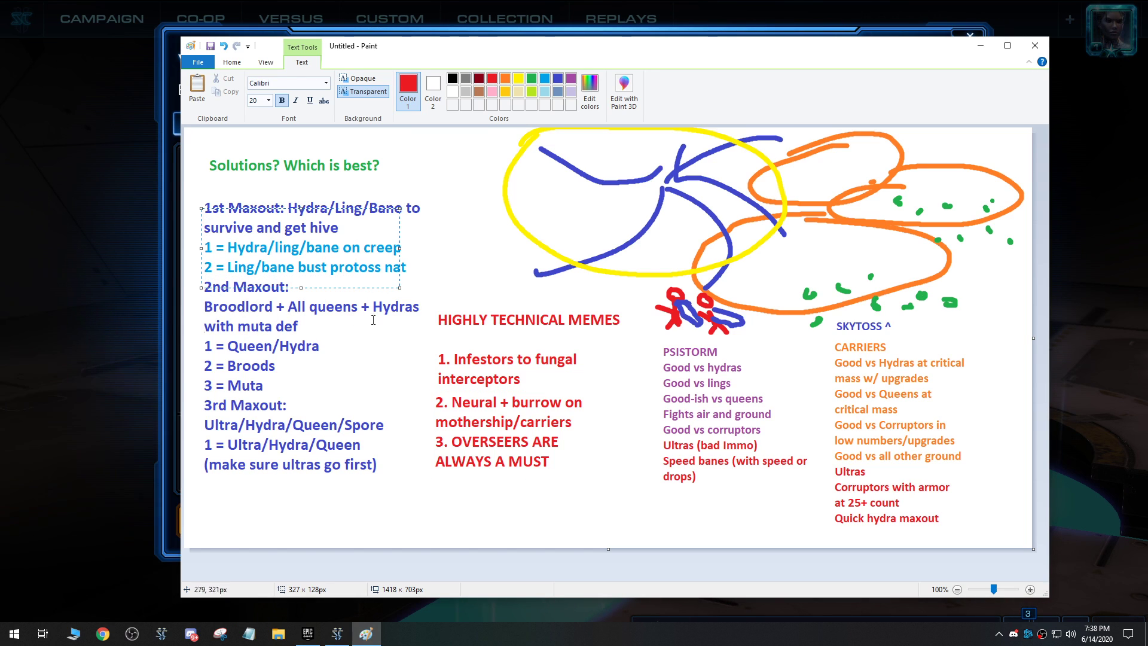